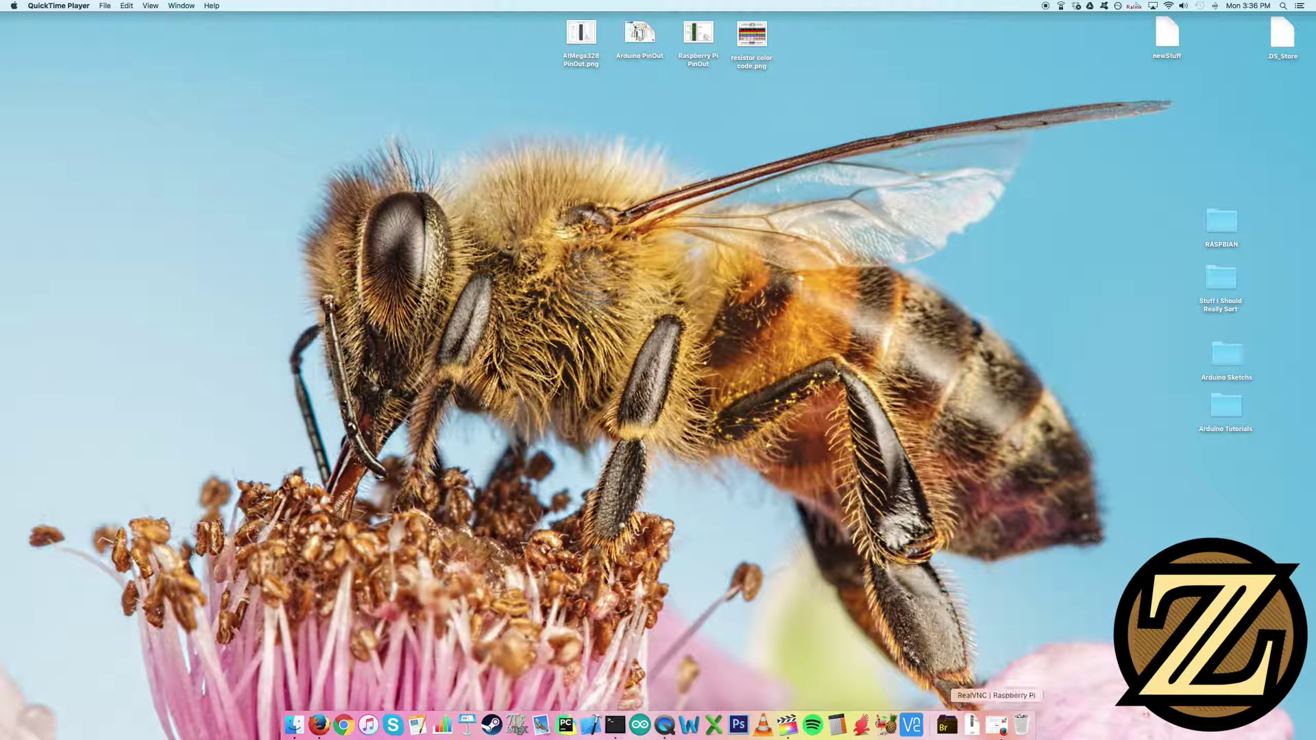
Open the RealVNC Raspberry Pi download page in Firefox from the Dock
{"action": "left_click", "coordinate": [998, 735]}
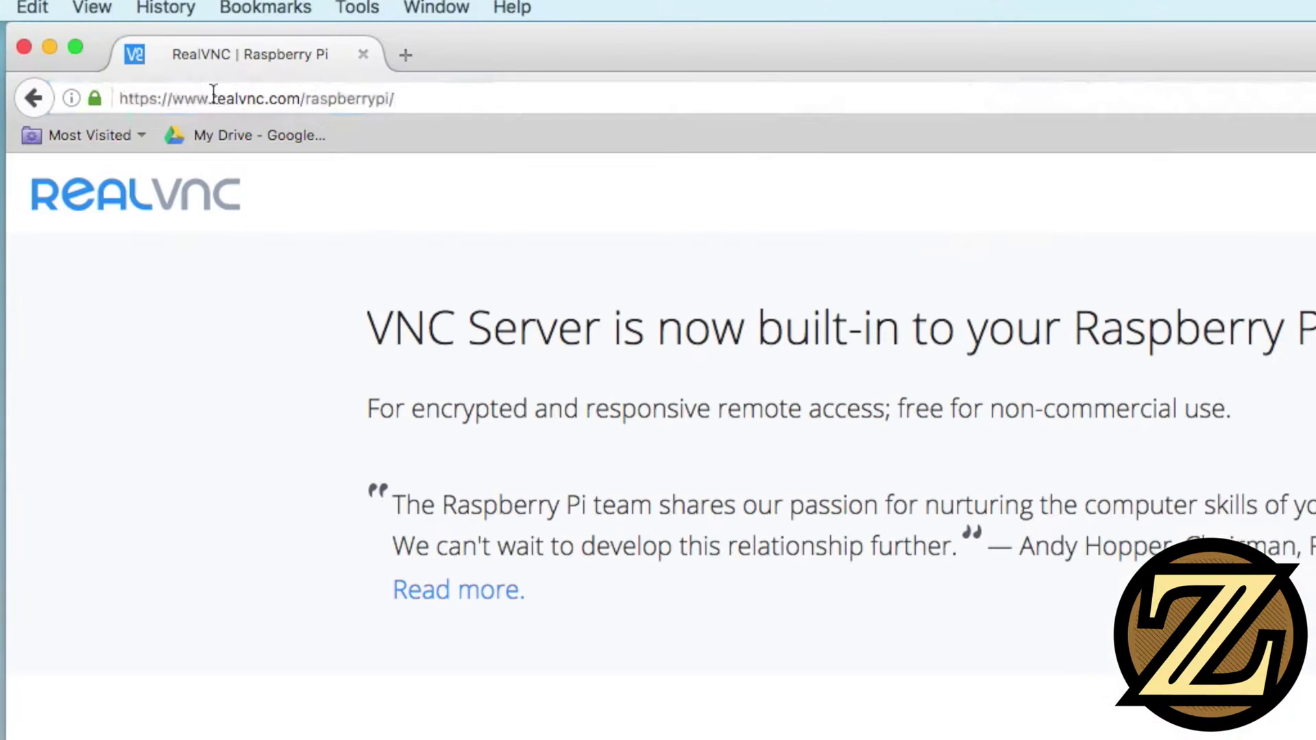
Select the raspberrypi/ part of the page address, then minimize Firefox to the Dock
{"action": "left_click", "coordinate": [213, 94]}
{"action": "left_click", "coordinate": [303, 98]}
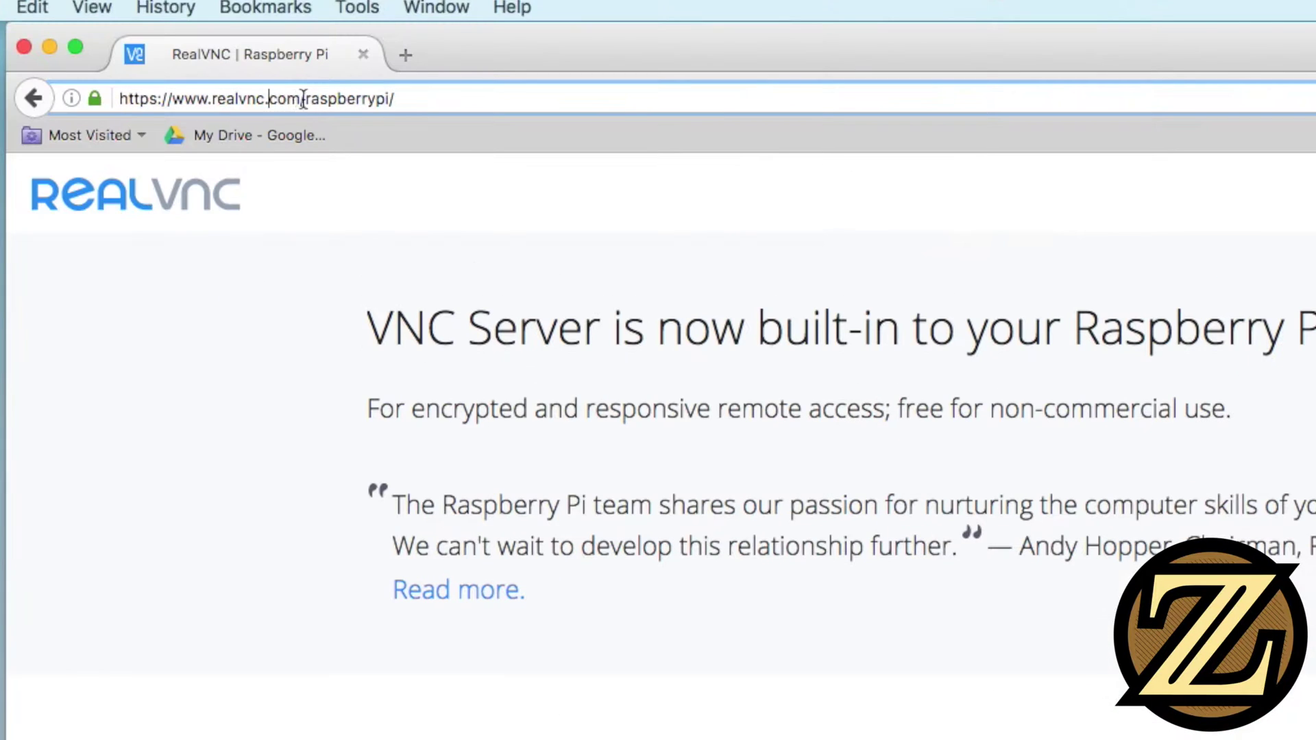
{"action": "left_click_drag", "start_coordinate": [306, 98], "coordinate": [440, 98]}
{"action": "left_click", "coordinate": [441, 98]}
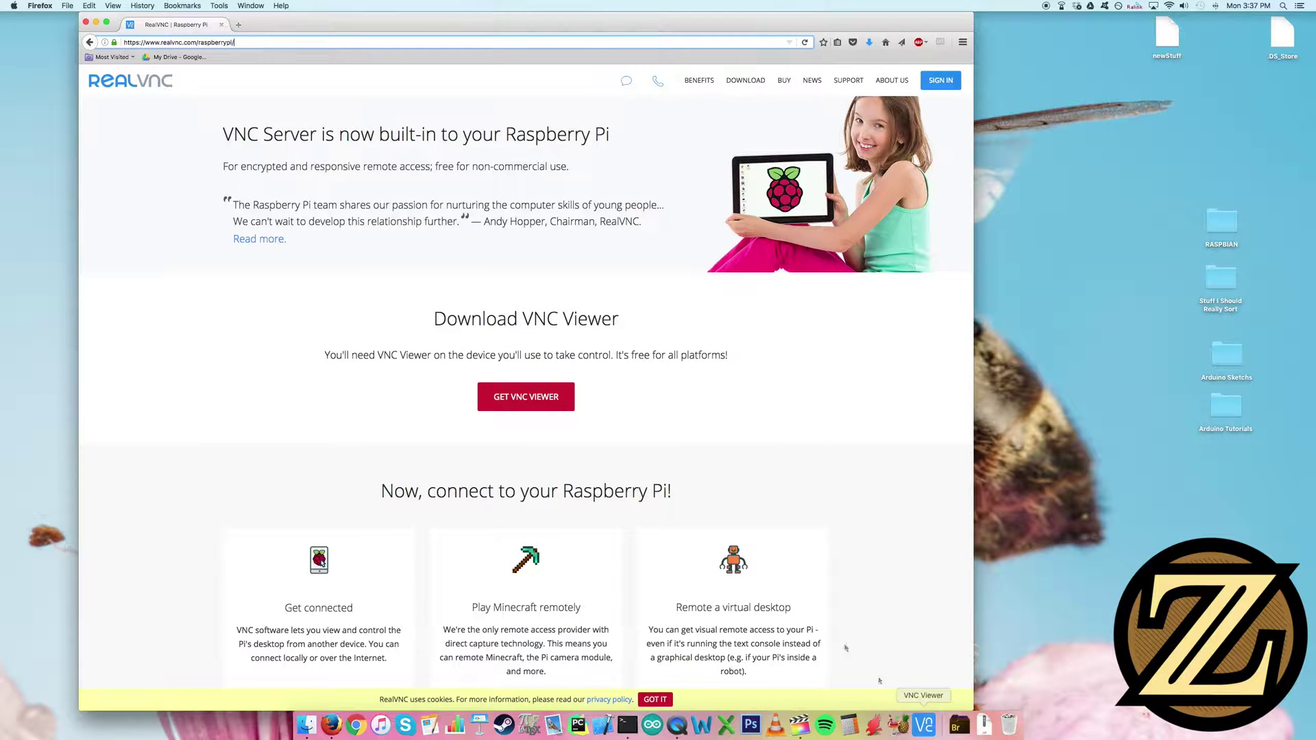
{"action": "left_click", "coordinate": [95, 23]}
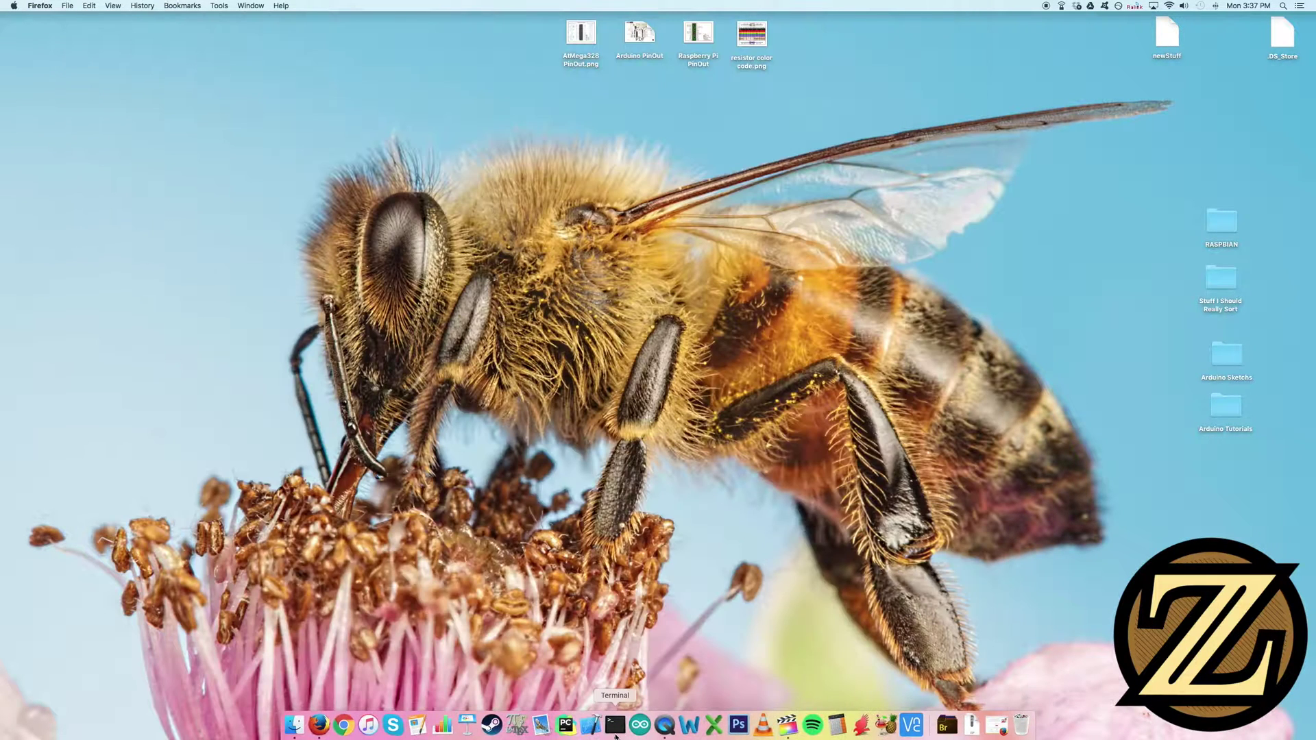
Open a full-screen Terminal window with the text enlarged three sizes
{"action": "left_click", "coordinate": [616, 725]}
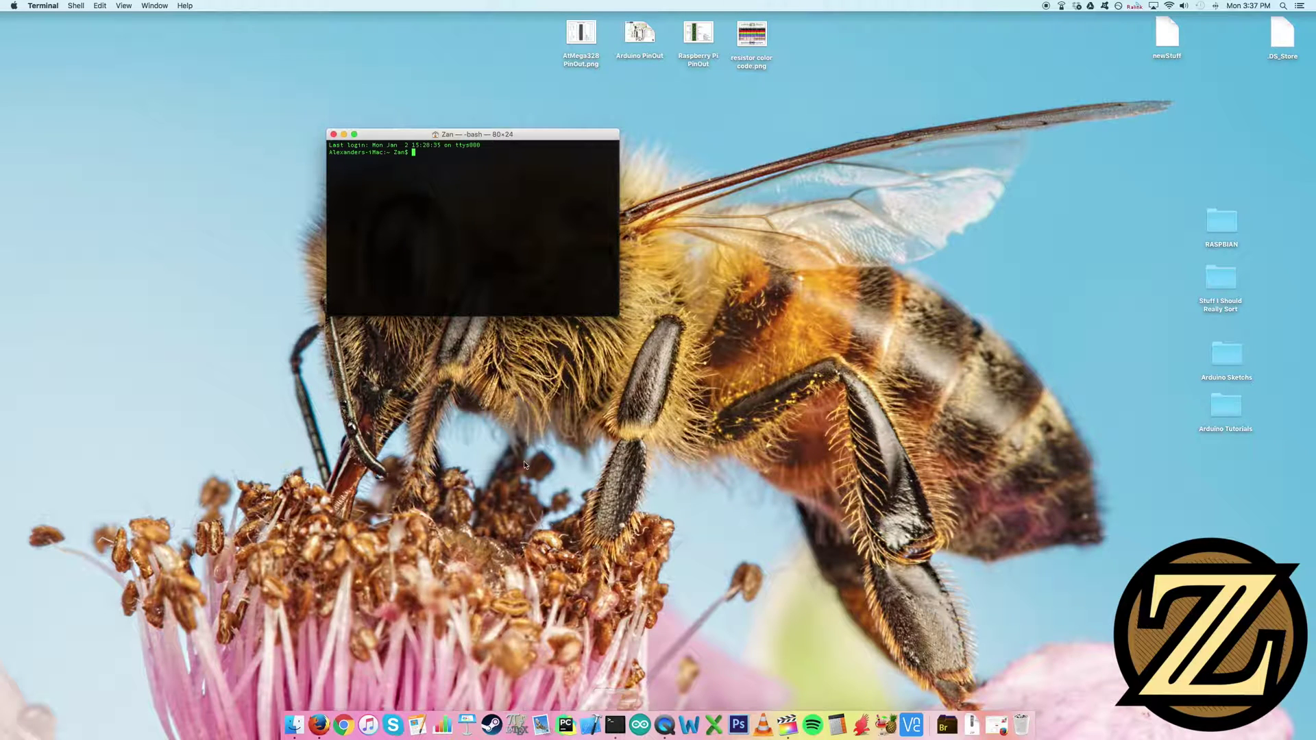
{"action": "key", "text": "super+plus"}
{"action": "key", "text": "super+plus"}
{"action": "key", "text": "super+plus"}
{"action": "key", "text": "super+plus"}
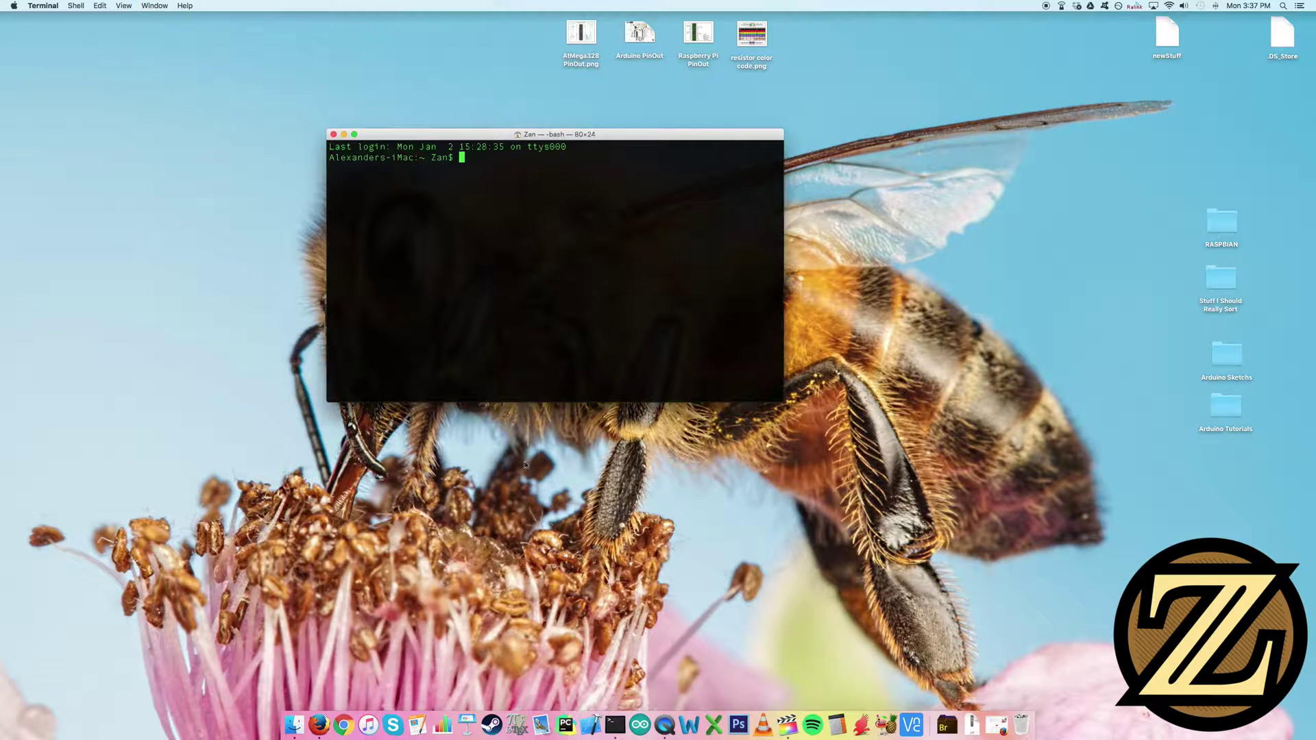
{"action": "left_click", "coordinate": [354, 134]}
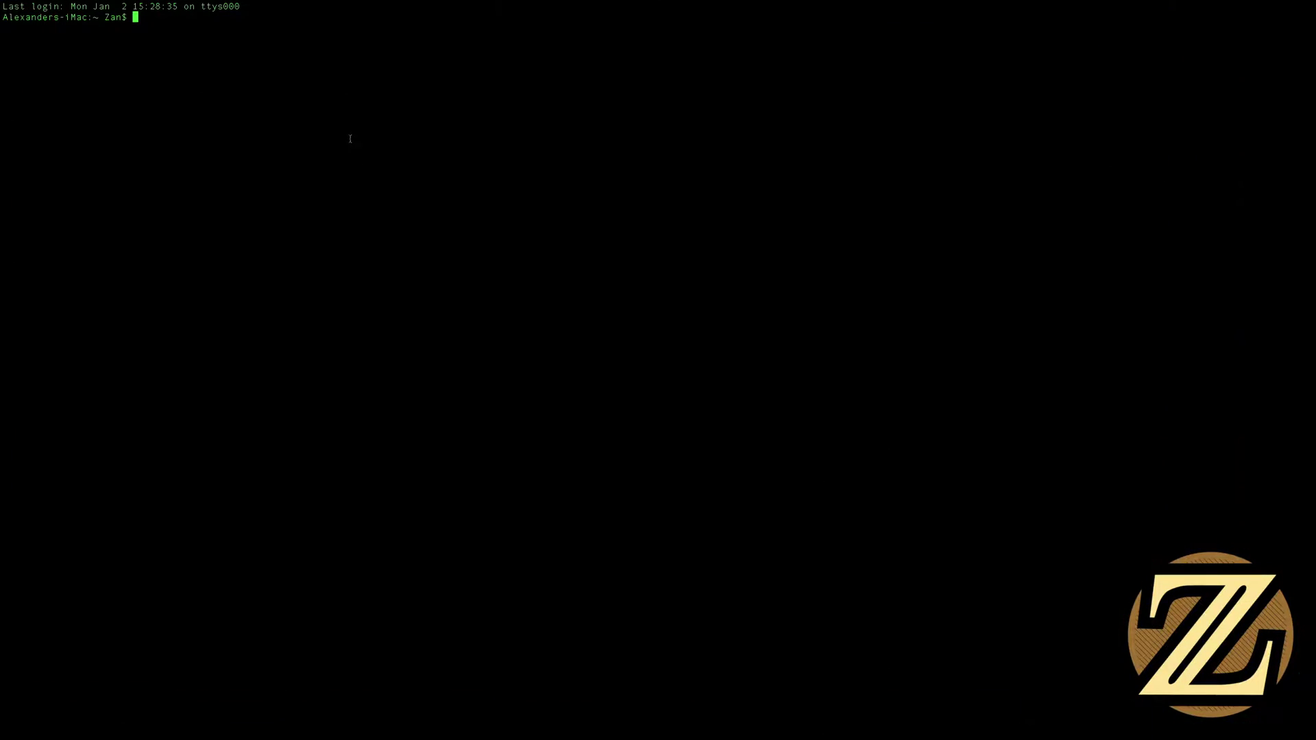
{"action": "key", "text": "super+plus"}
{"action": "key", "text": "super+plus"}
{"action": "key", "text": "super+plus"}
{"action": "key", "text": "super+plus"}
{"action": "key", "text": "super+plus"}
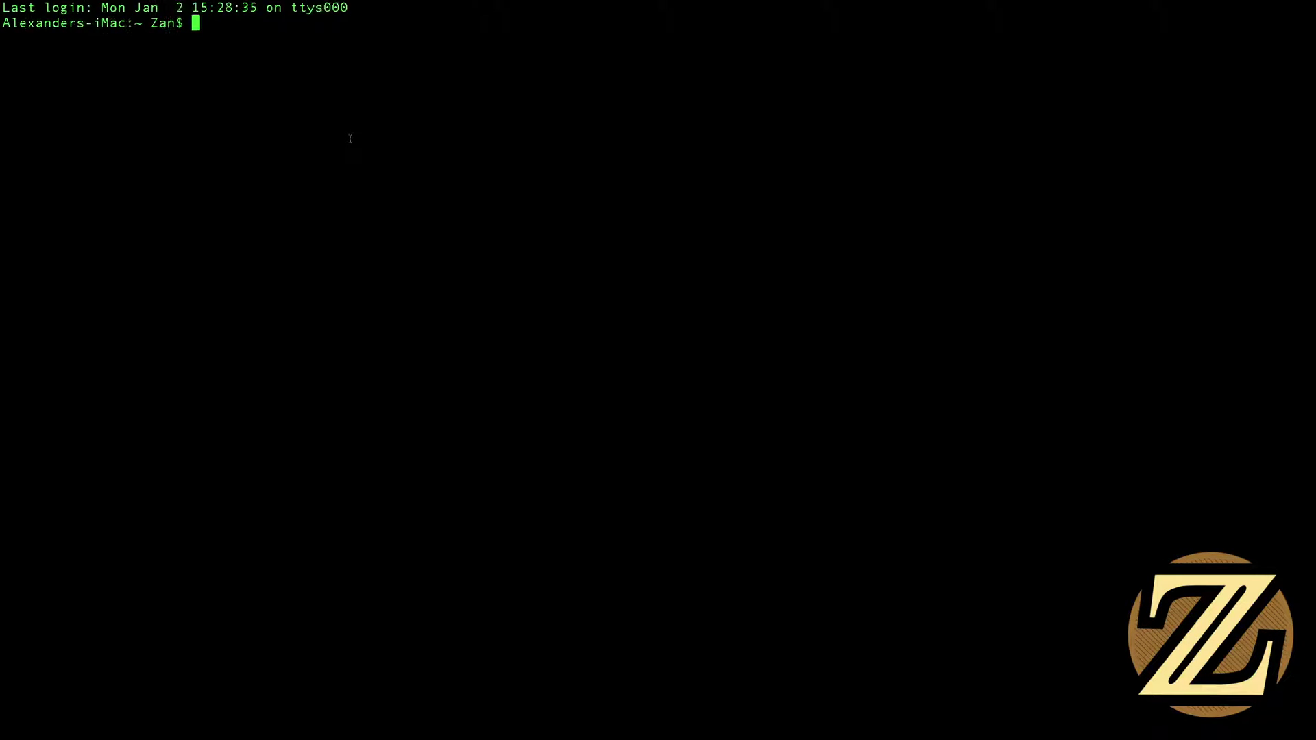
{"action": "key", "text": "super+plus"}
{"action": "key", "text": "super+plus"}
{"action": "key", "text": "super+plus"}
{"action": "key", "text": "super+plus"}
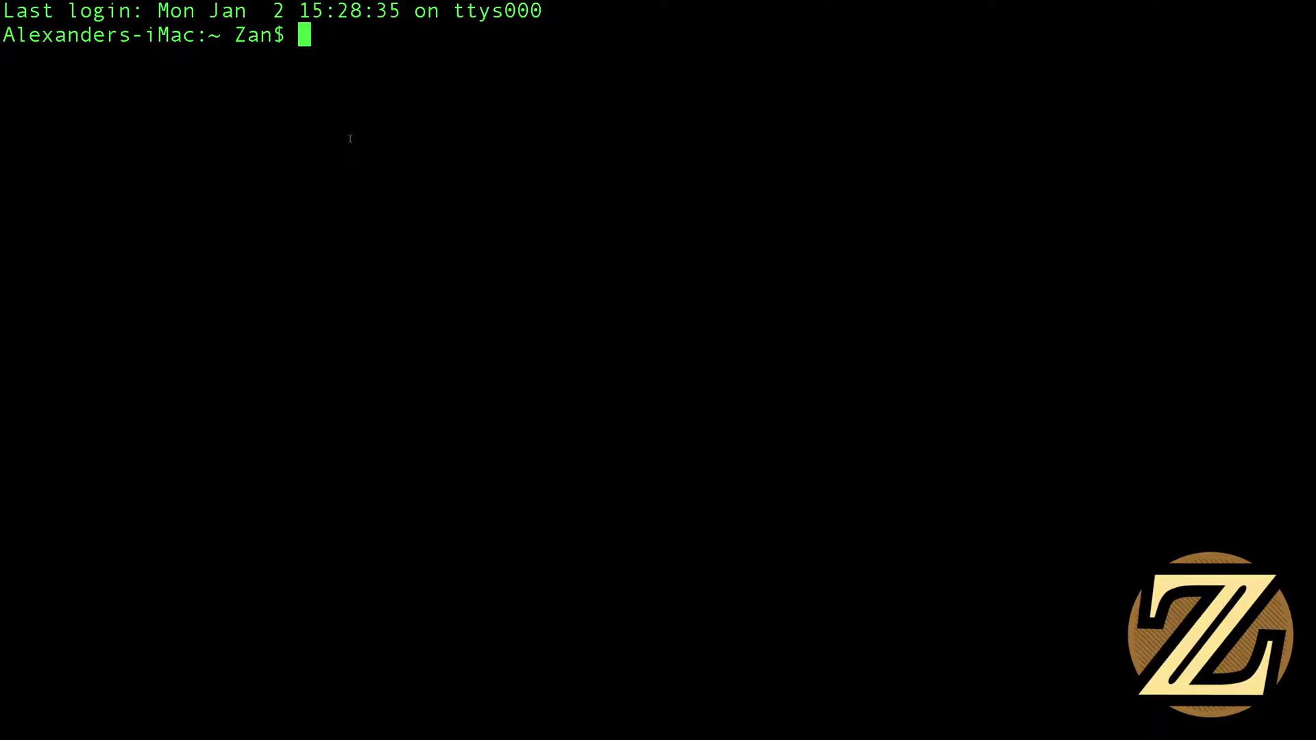
{"action": "type", "text": "ssh p"}
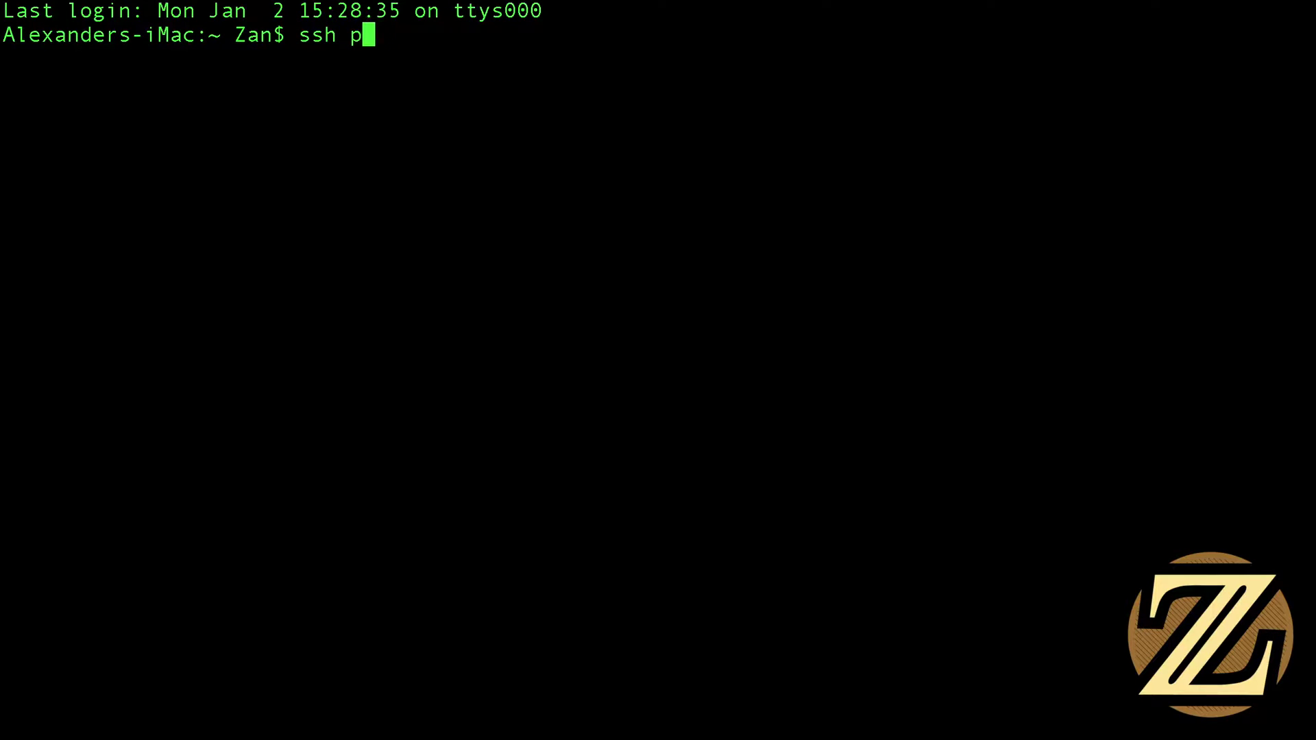
{"action": "type", "text": "i@raspberry"}
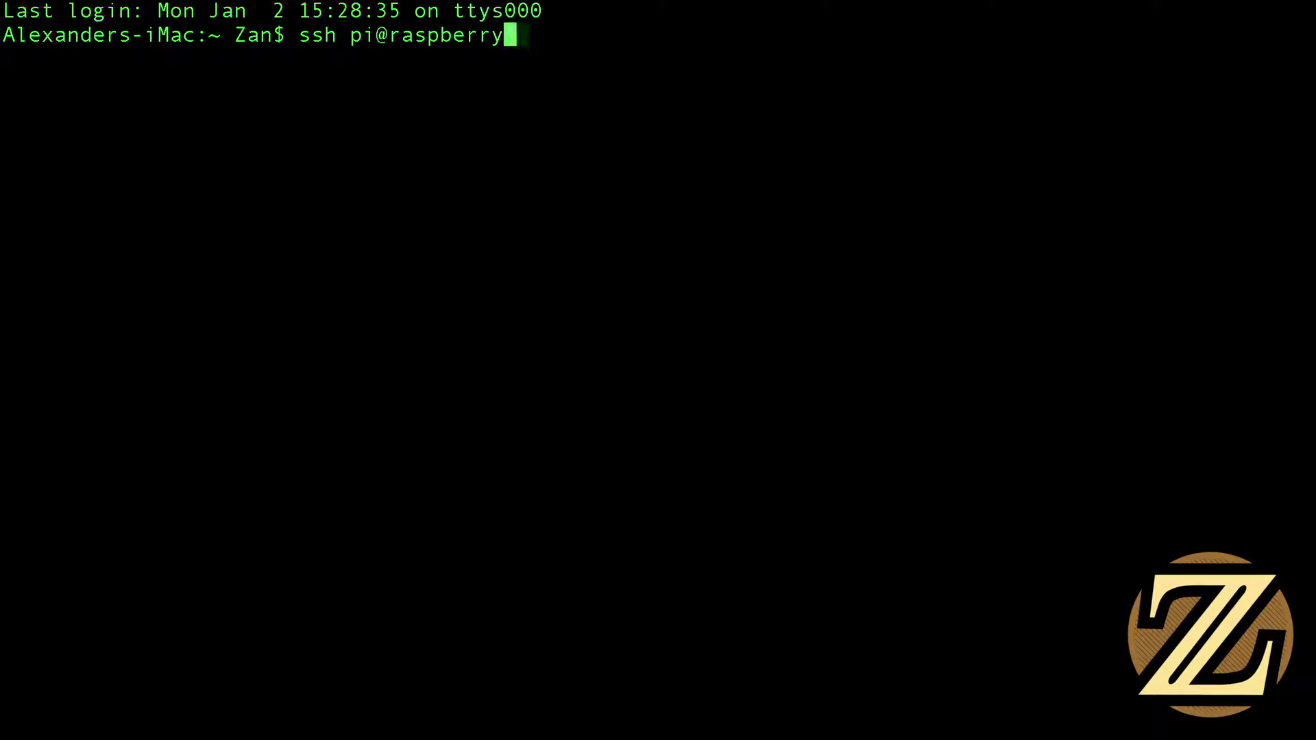
{"action": "type", "text": "pi.local"}
{"action": "key", "text": "Return"}
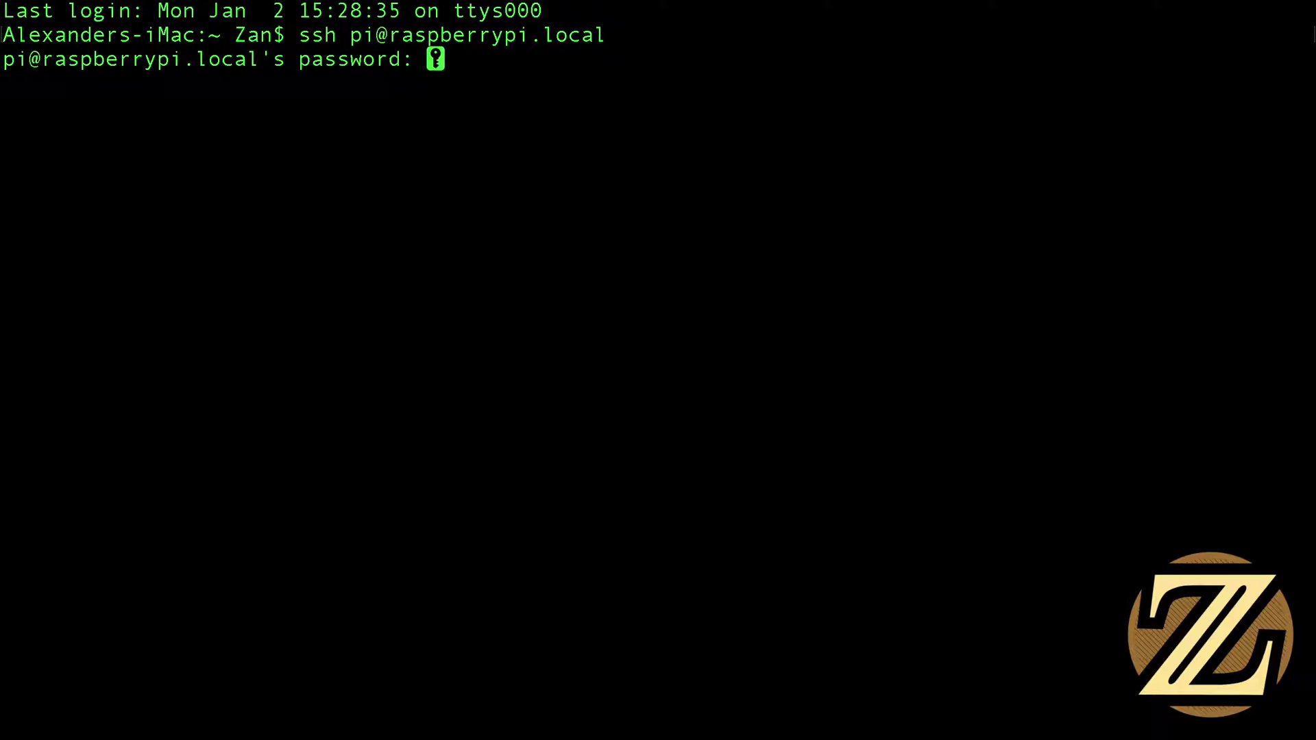
{"action": "key", "text": "Return"}
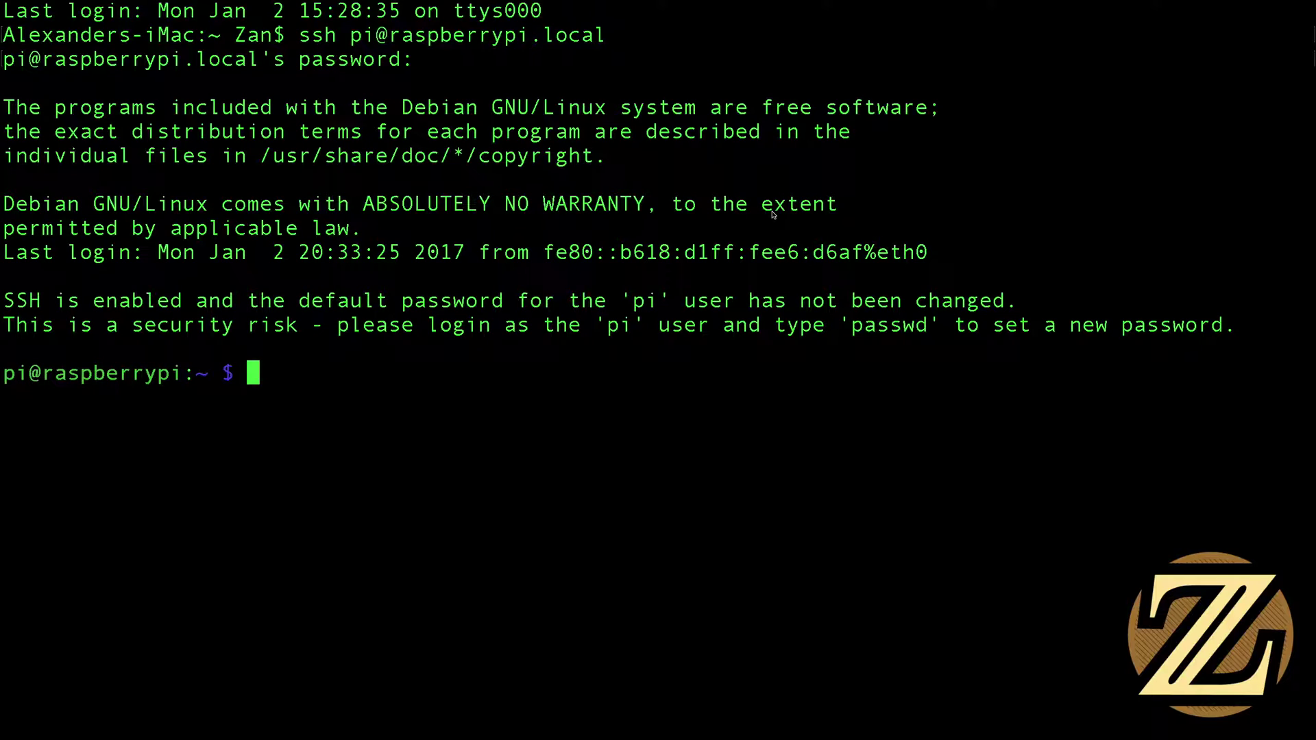
{"action": "type", "text": "sudo "}
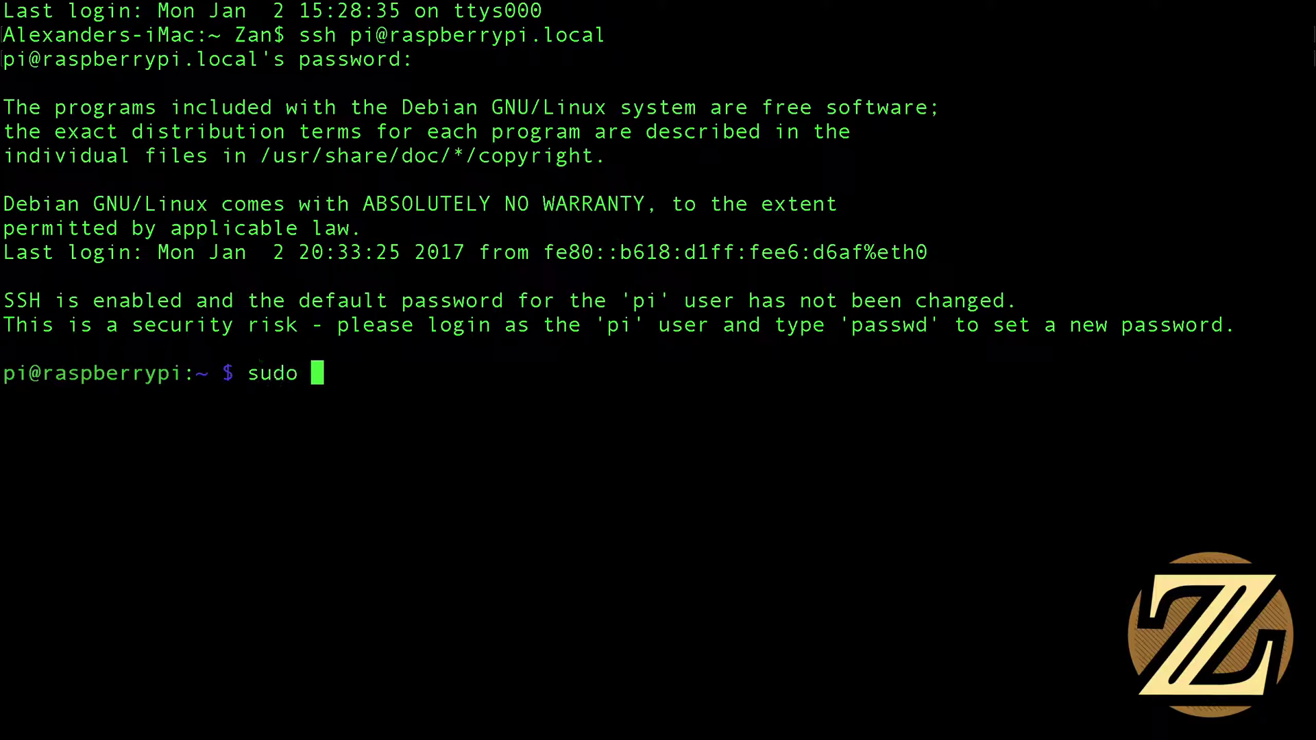
{"action": "type", "text": "raspi-config"}
In raspi-config, enable 7 Advanced Options > A5 VNC with Yes, then Finish
{"action": "key", "text": "Return"}
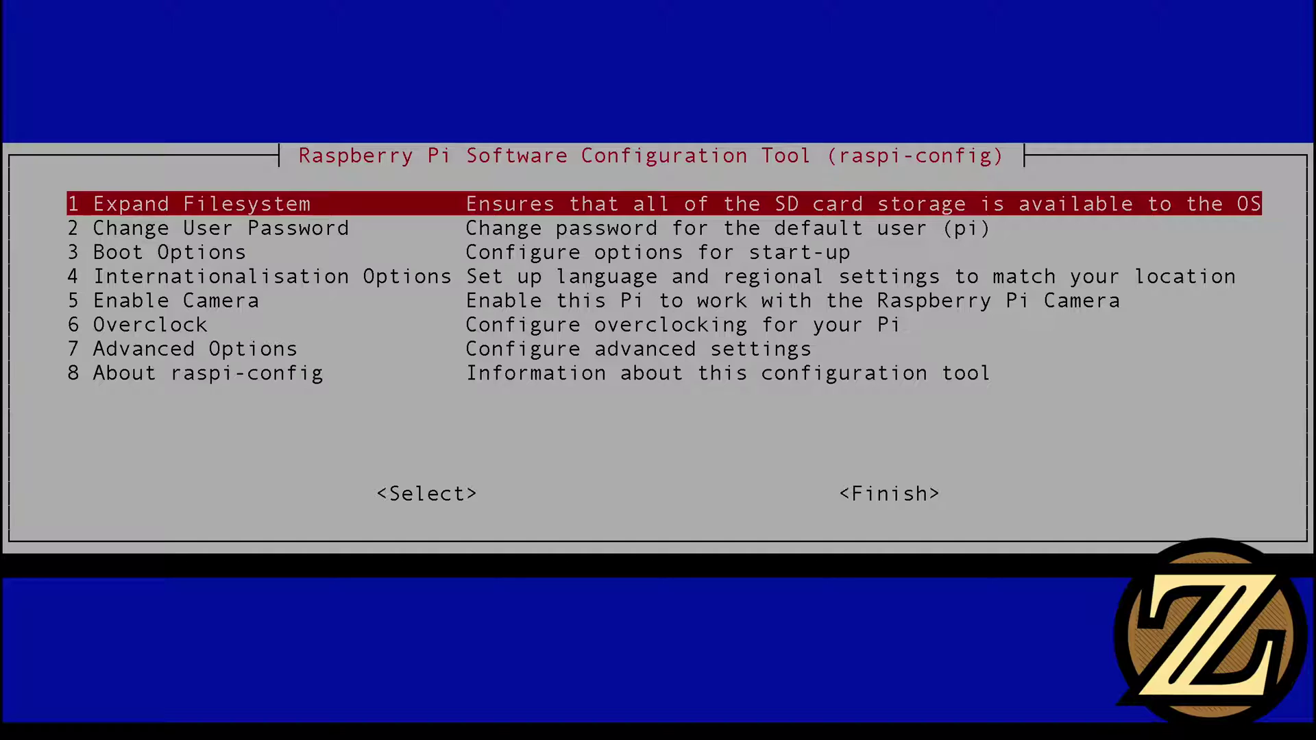
{"action": "key", "text": "Down"}
{"action": "key", "text": "Down"}
{"action": "key", "text": "Down"}
{"action": "key", "text": "Down"}
{"action": "key", "text": "Down"}
{"action": "key", "text": "Down"}
{"action": "key", "text": "Return"}
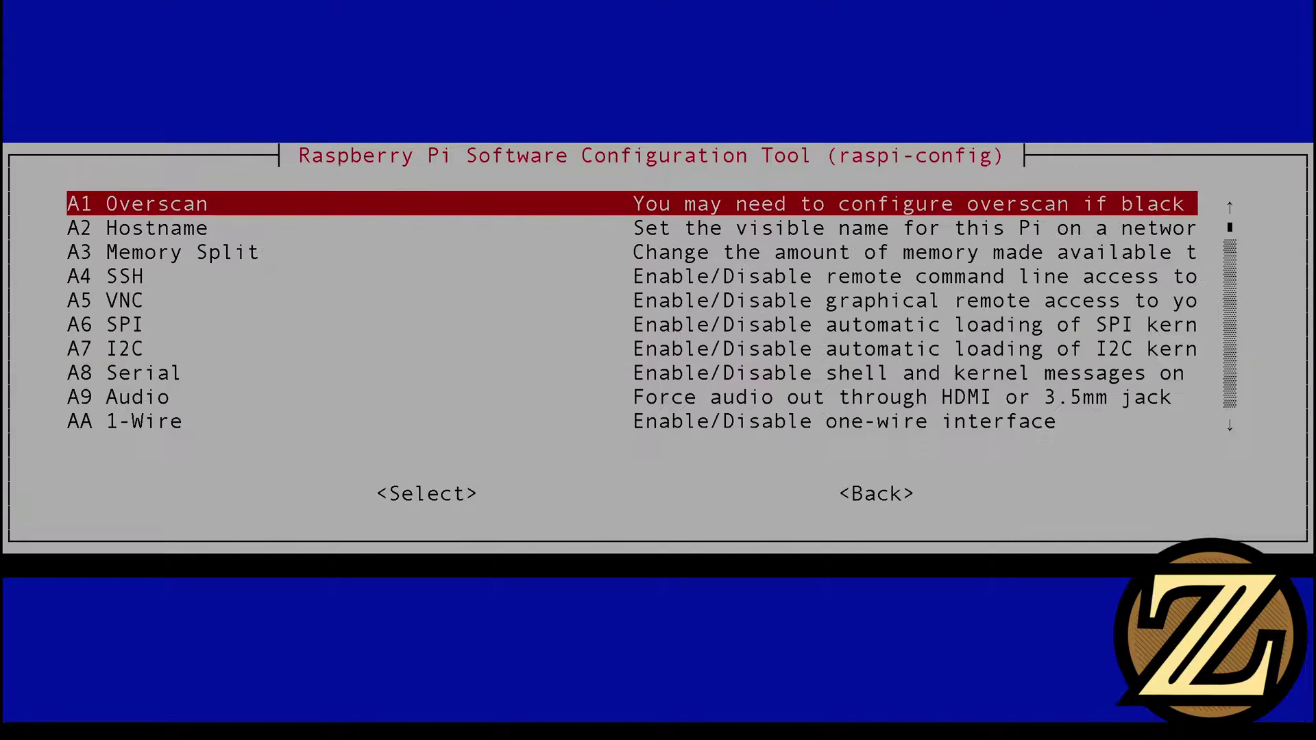
{"action": "key", "text": "Down"}
{"action": "key", "text": "Down"}
{"action": "key", "text": "Down"}
{"action": "key", "text": "Down"}
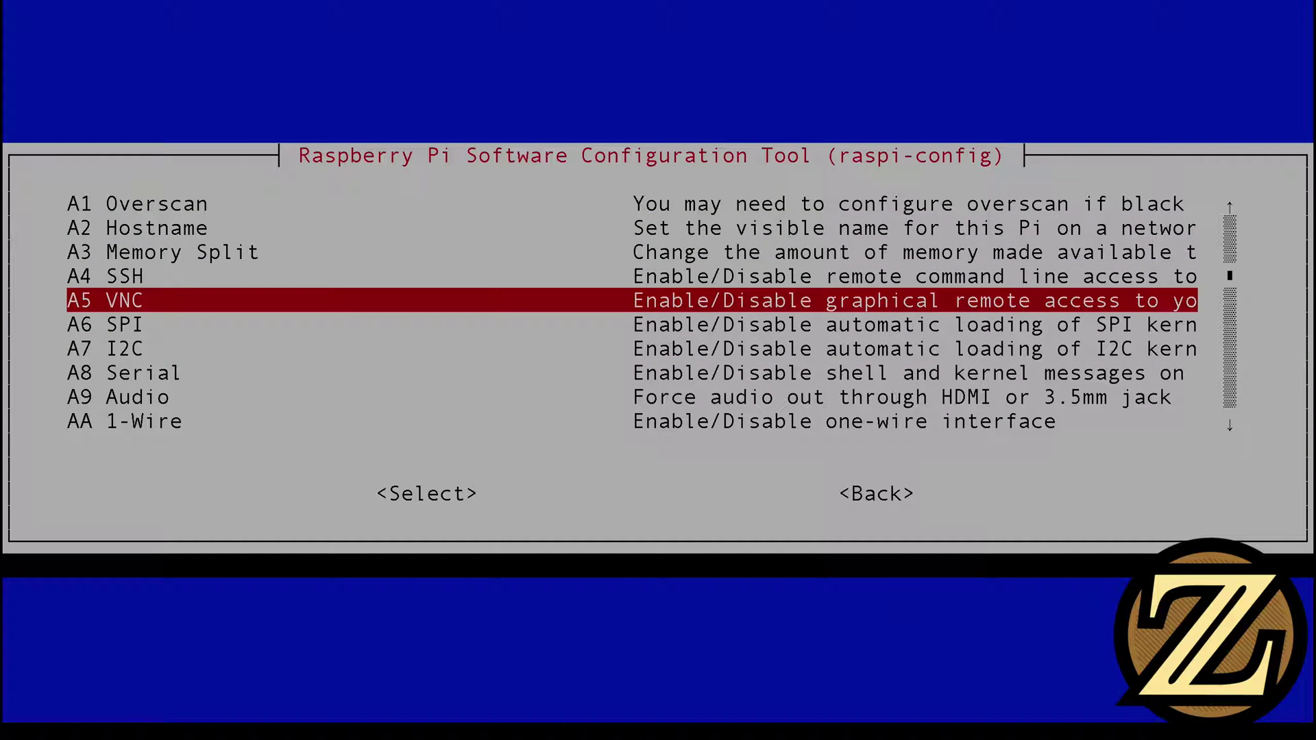
{"action": "key", "text": "Return"}
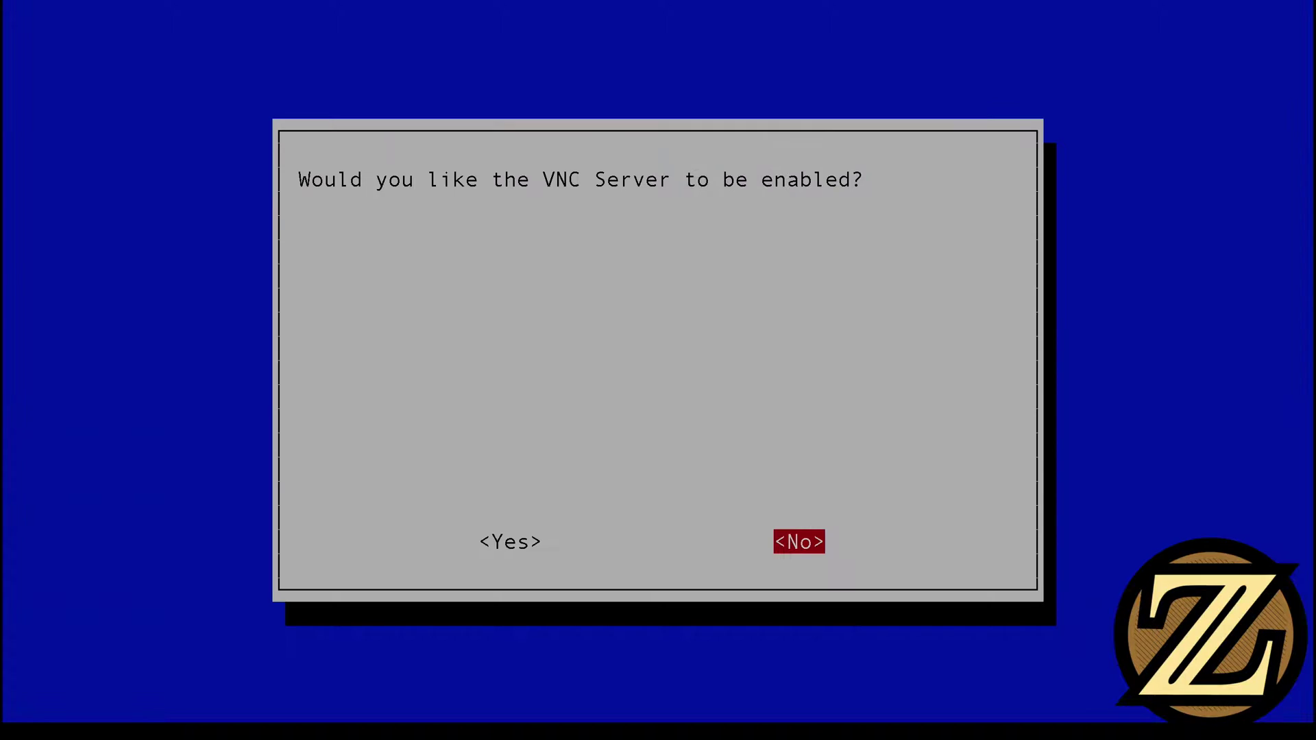
{"action": "key", "text": "Left"}
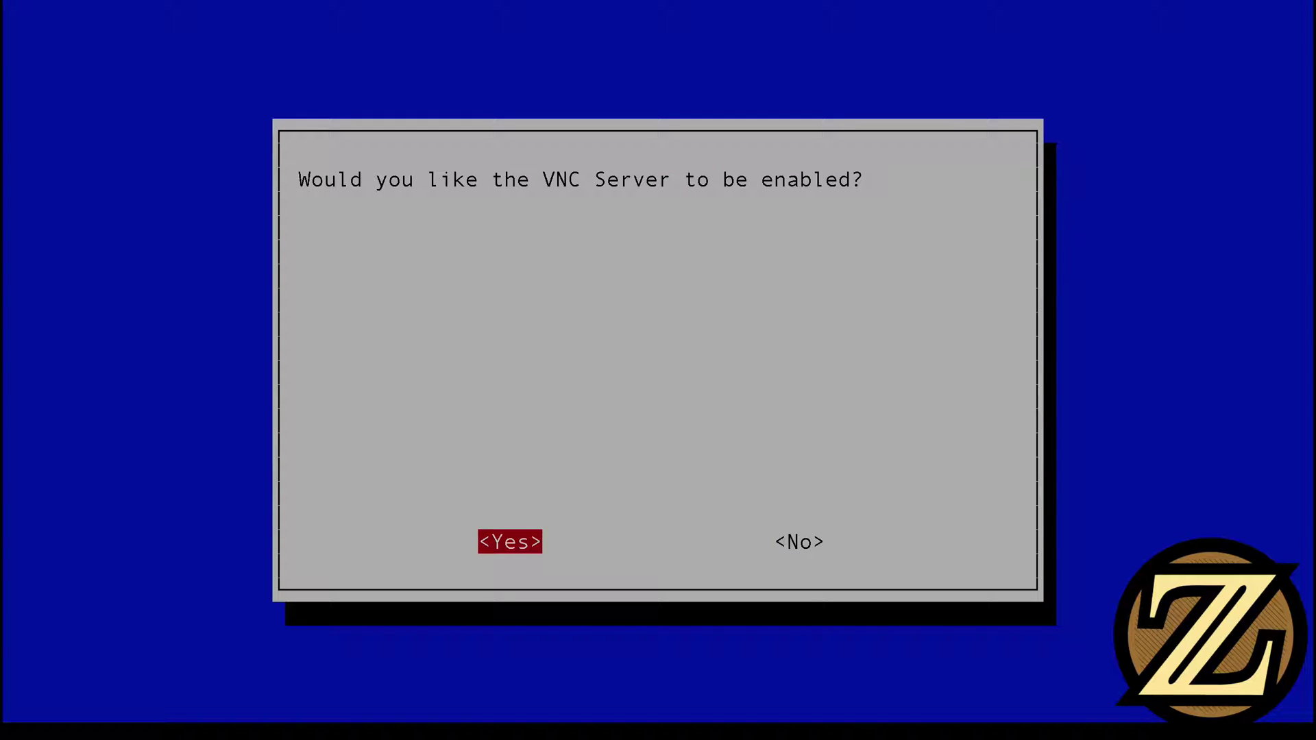
{"action": "key", "text": "Return"}
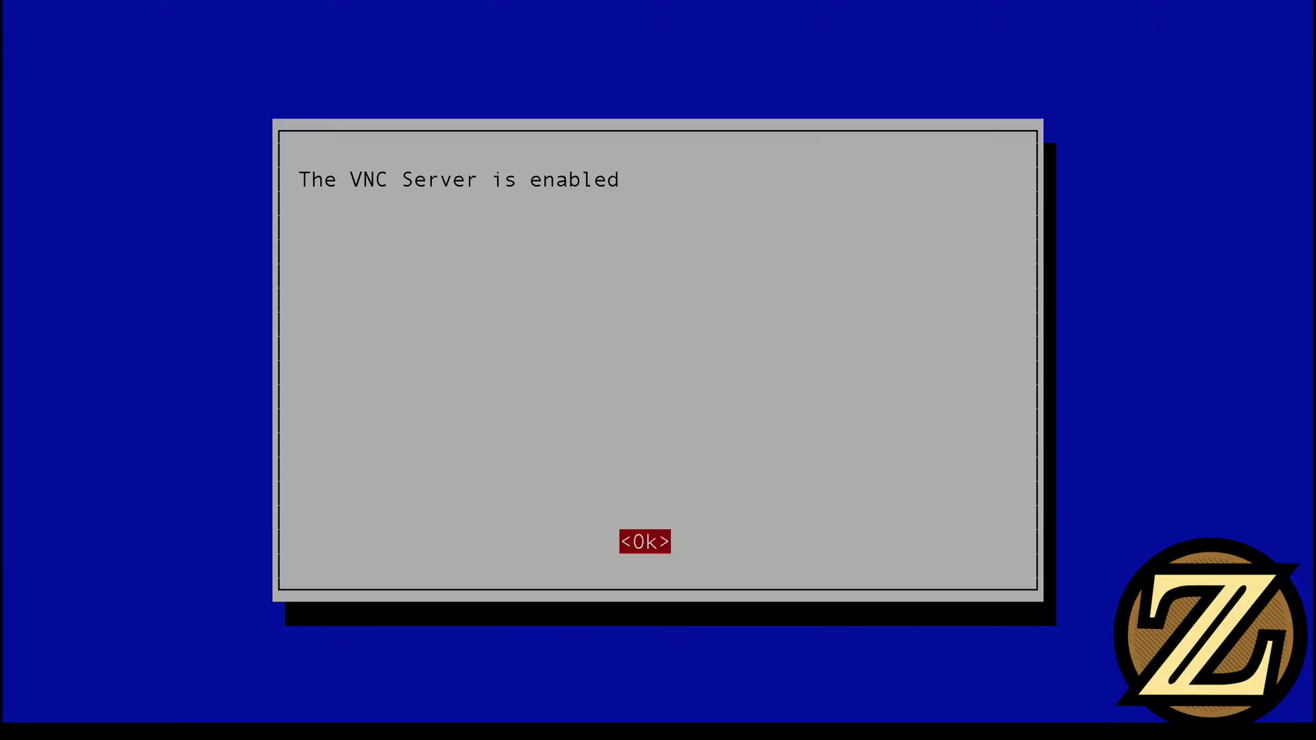
{"action": "key", "text": "Return"}
{"action": "key", "text": "Tab"}
{"action": "key", "text": "Tab"}
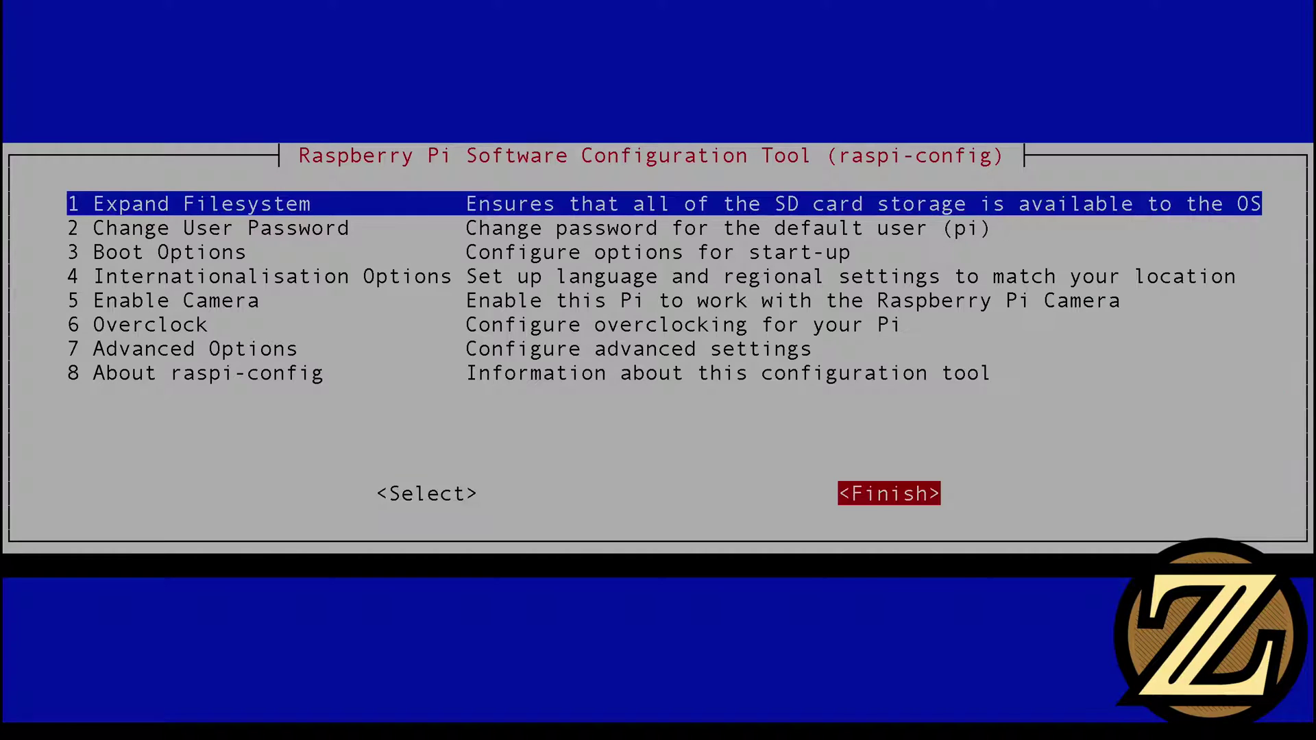
{"action": "key", "text": "Return"}
Reboot the Pi with sudo reboot, clear the screen, and return Terminal to a window
{"action": "type", "text": "sudo reboot"}
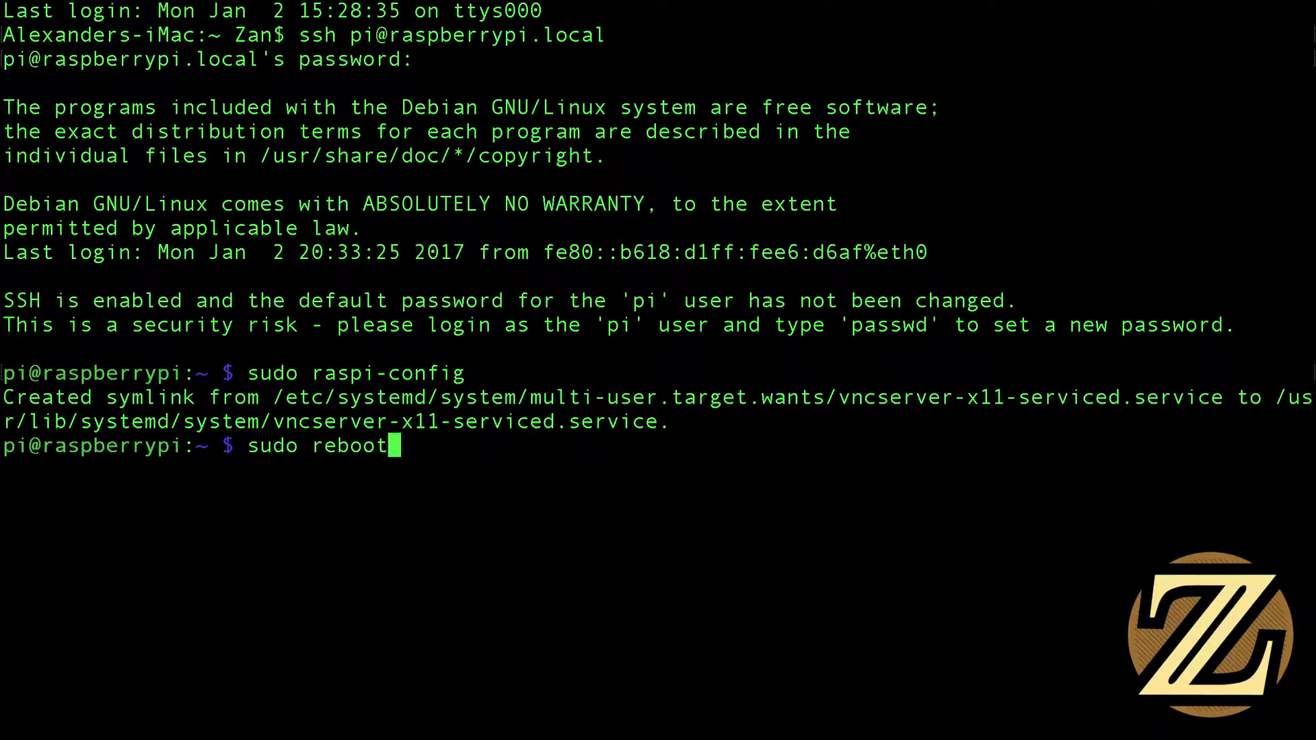
{"action": "key", "text": "Return"}
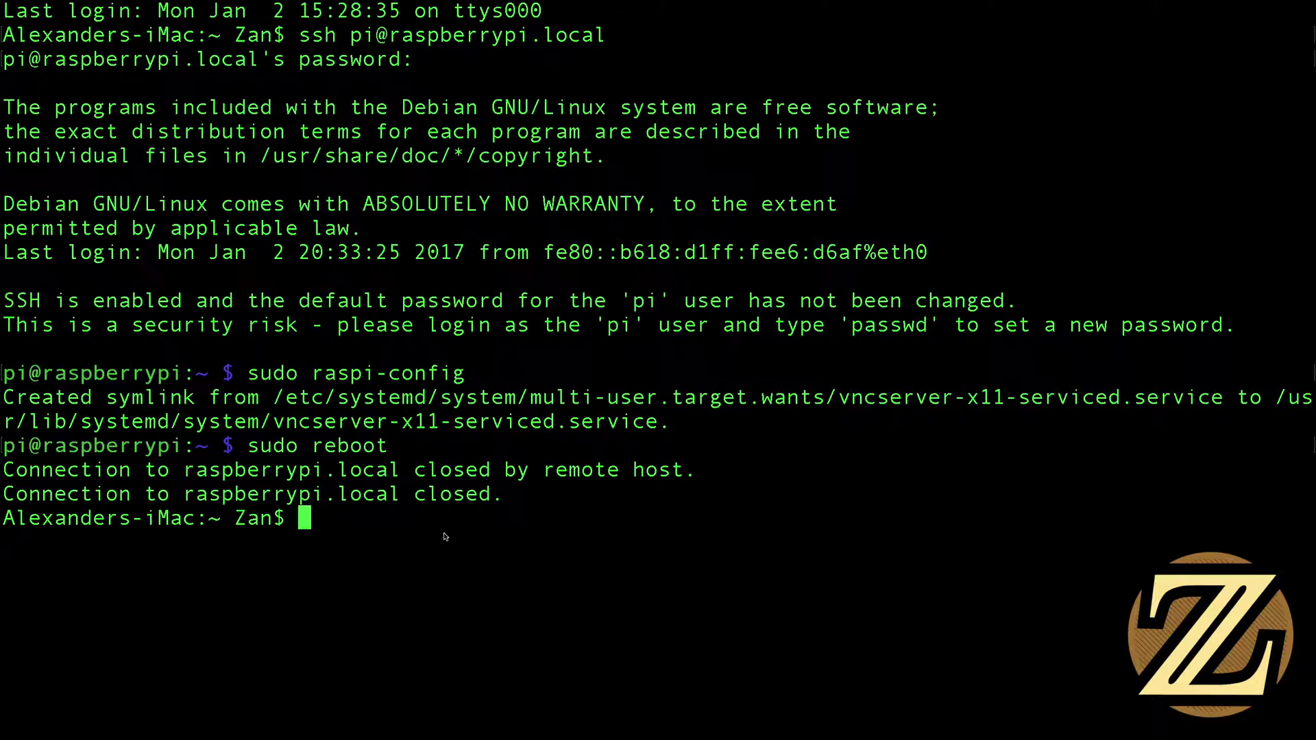
{"action": "key", "text": "super+k"}
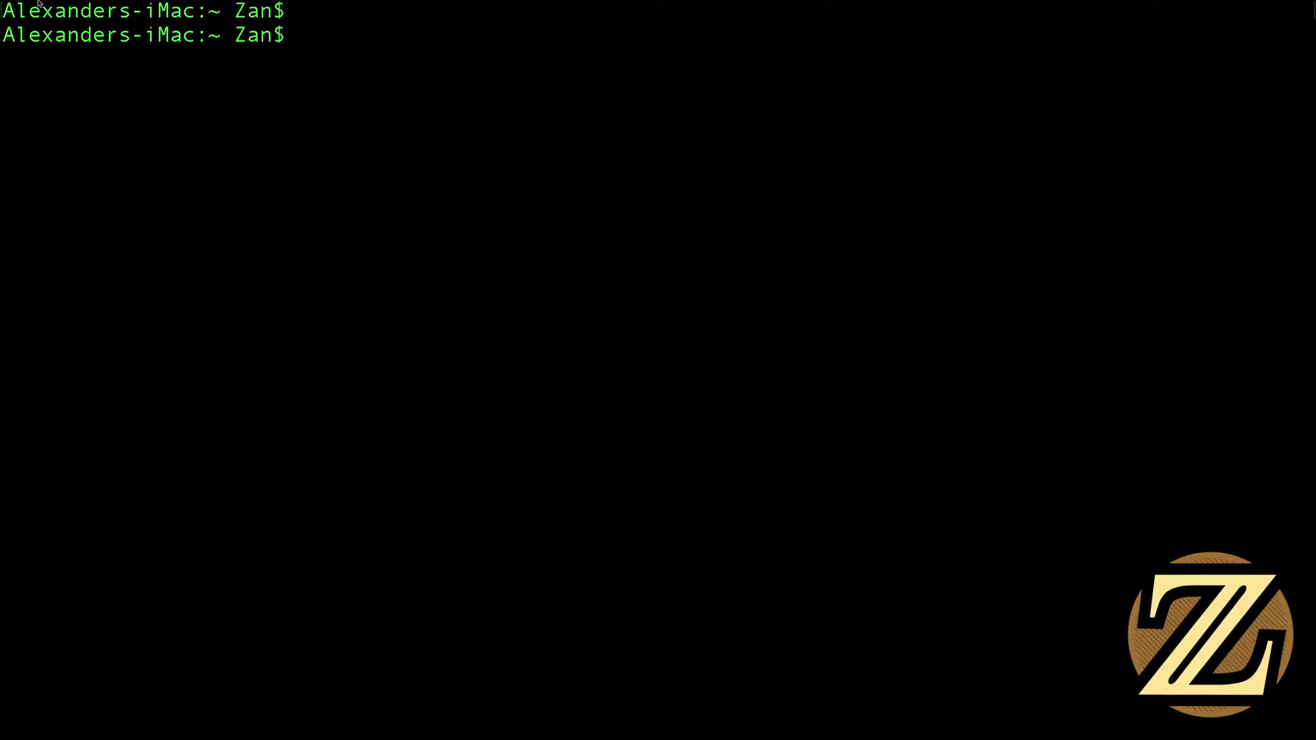
{"action": "left_click", "coordinate": [28, 20]}
{"action": "key", "text": "Return"}
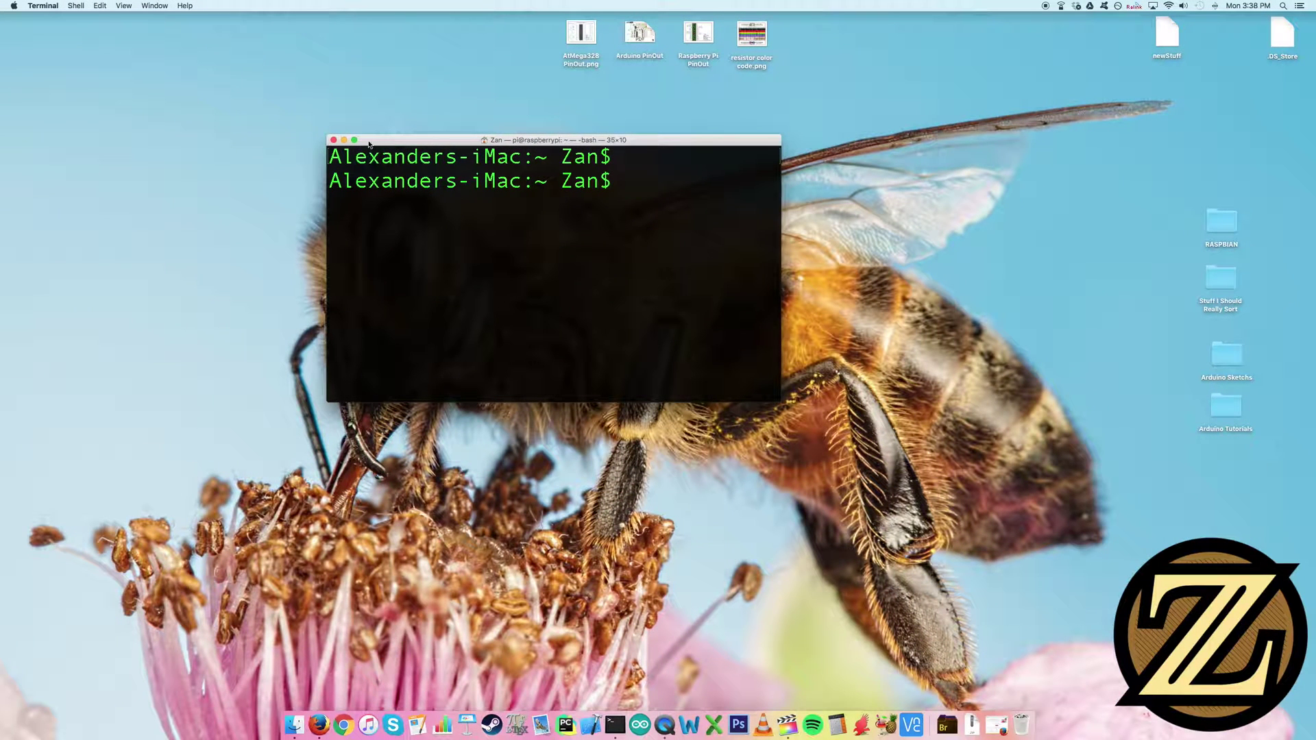
Launch the downloaded VNC Viewer, confirm opening it, and bring Terminal to the front
{"action": "left_click", "coordinate": [912, 726]}
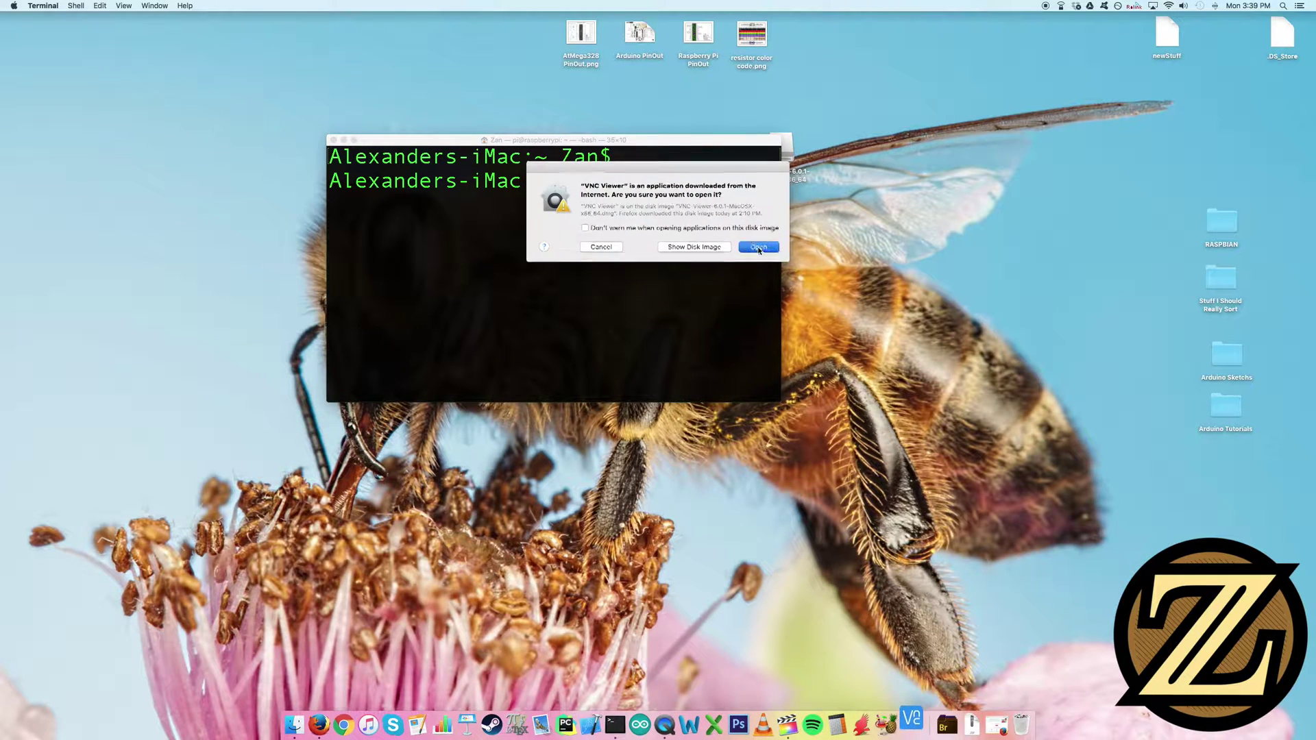
{"action": "left_click", "coordinate": [758, 248]}
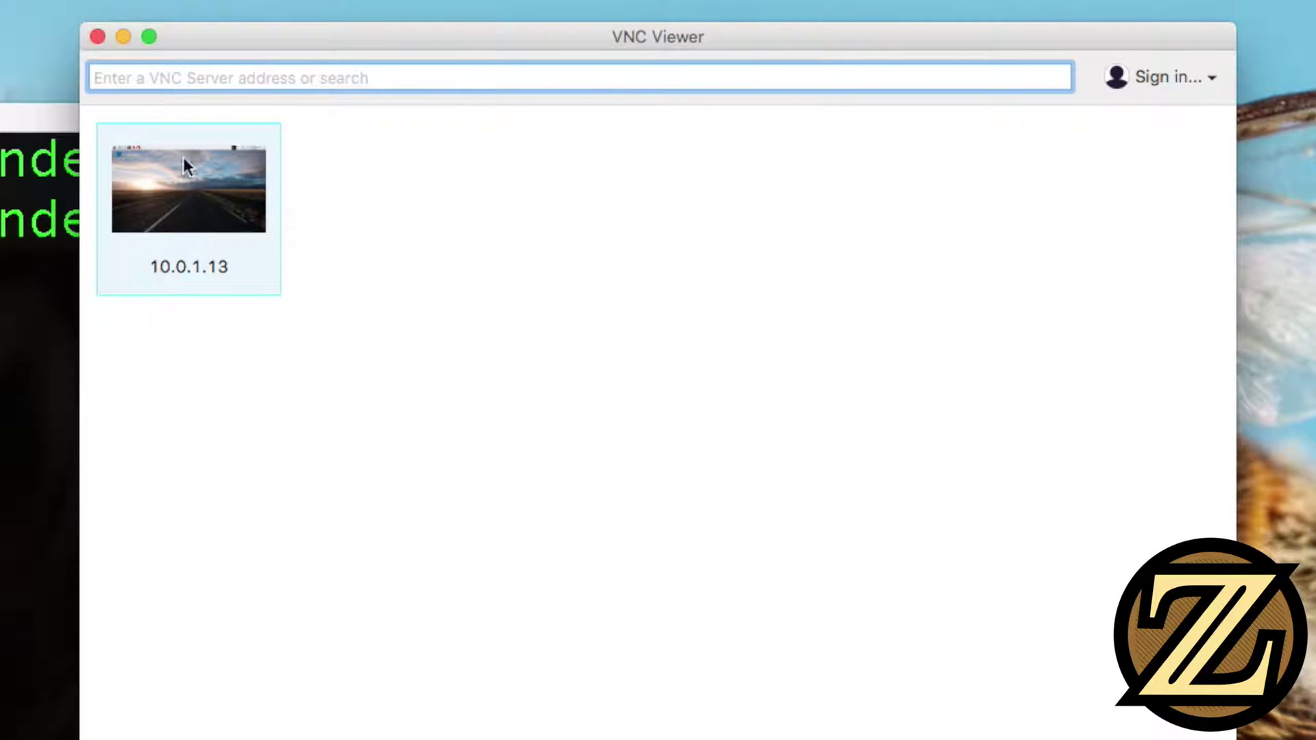
{"action": "left_click", "coordinate": [31, 252]}
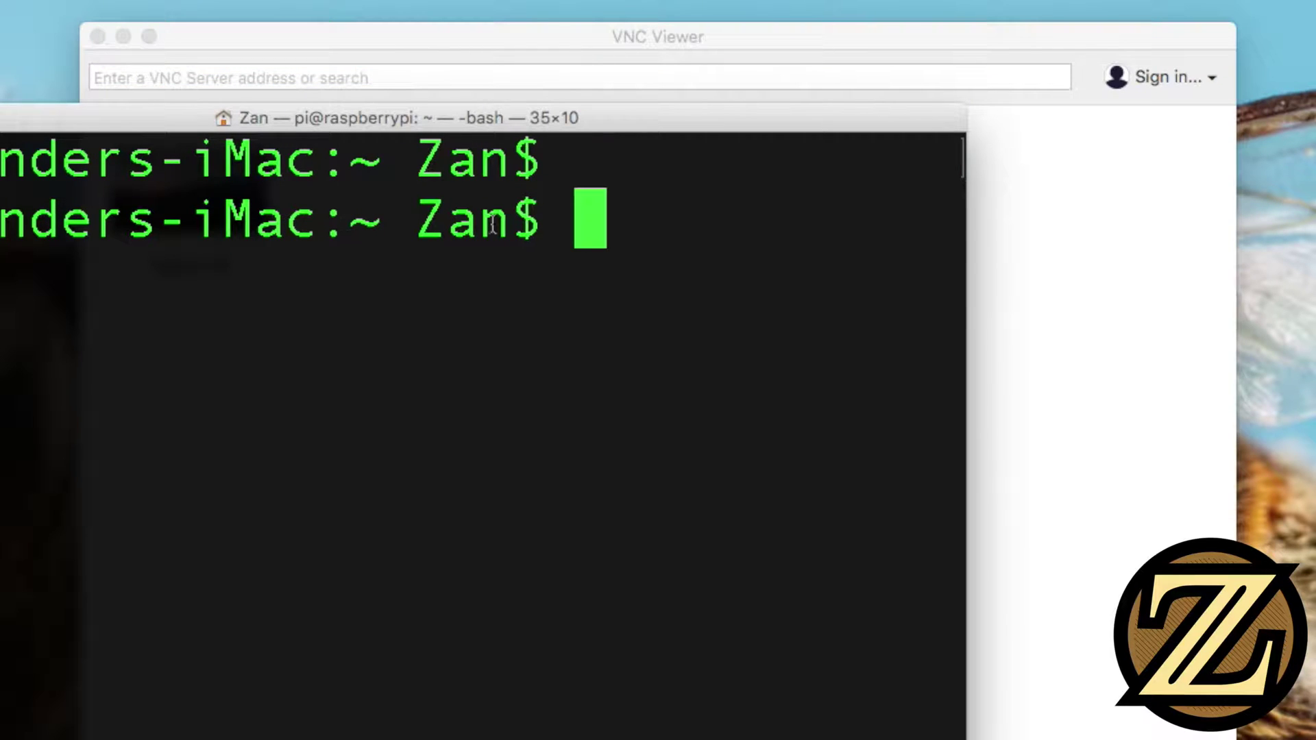
Make the Terminal text two sizes smaller and stretch the window larger
{"action": "key", "text": "super+minus"}
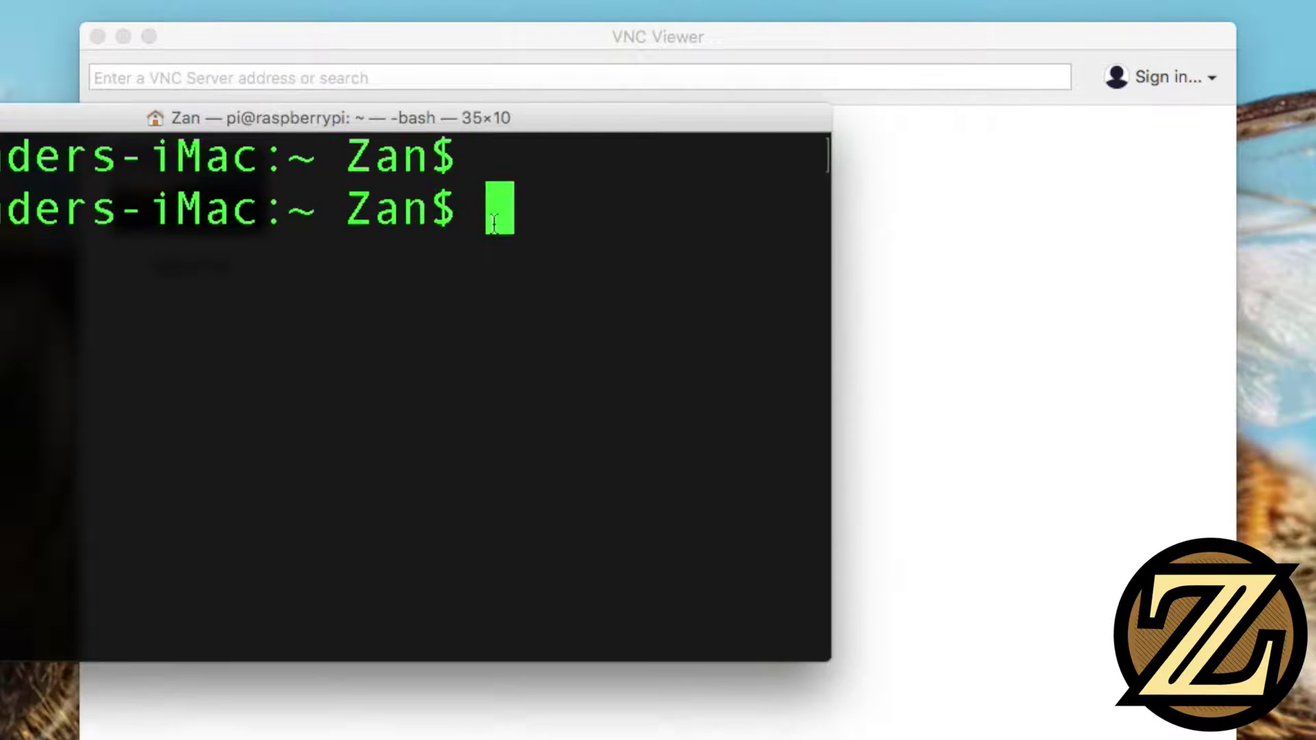
{"action": "key", "text": "super+minus"}
{"action": "key", "text": "super+minus"}
{"action": "left_click_drag", "start_coordinate": [599, 555], "coordinate": [1312, 734]}
Ping raspberrypi.local, stop it after 4 replies, and select the 10.0.1.13 address
{"action": "type", "text": "pi"}
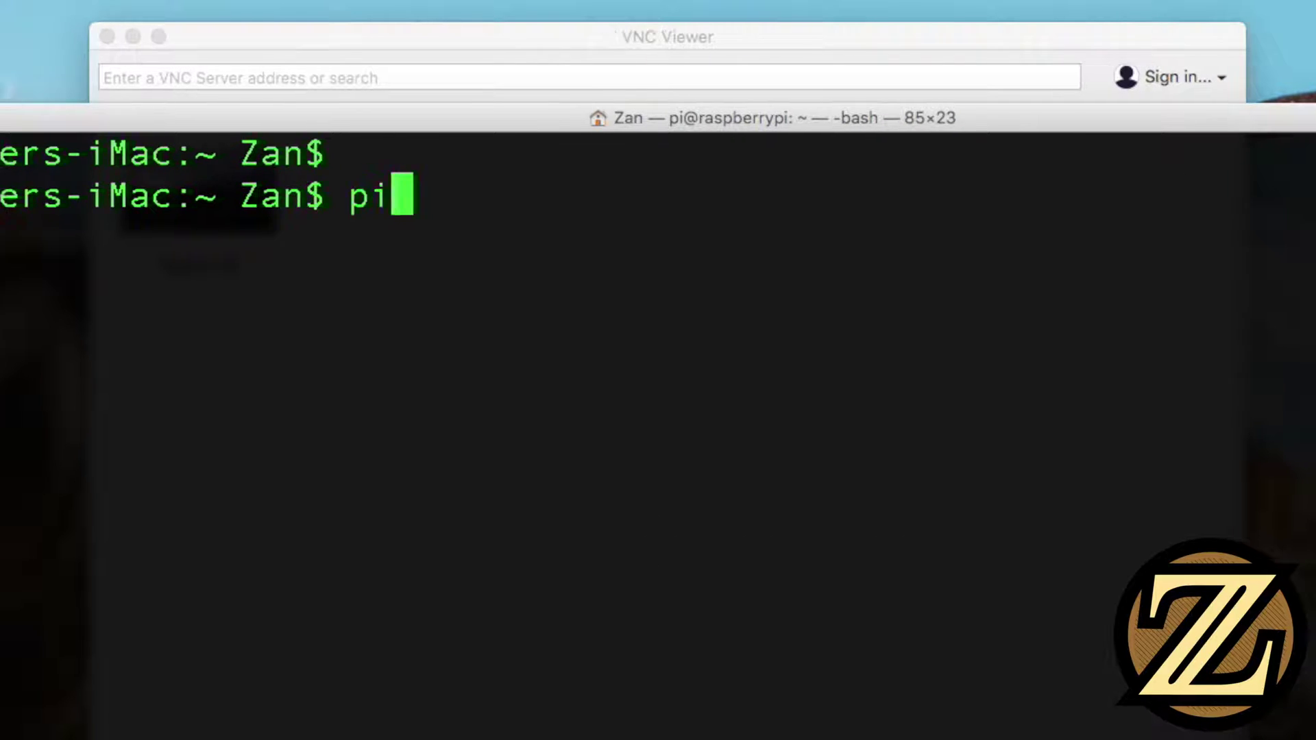
{"action": "type", "text": "ng raspberrypi."}
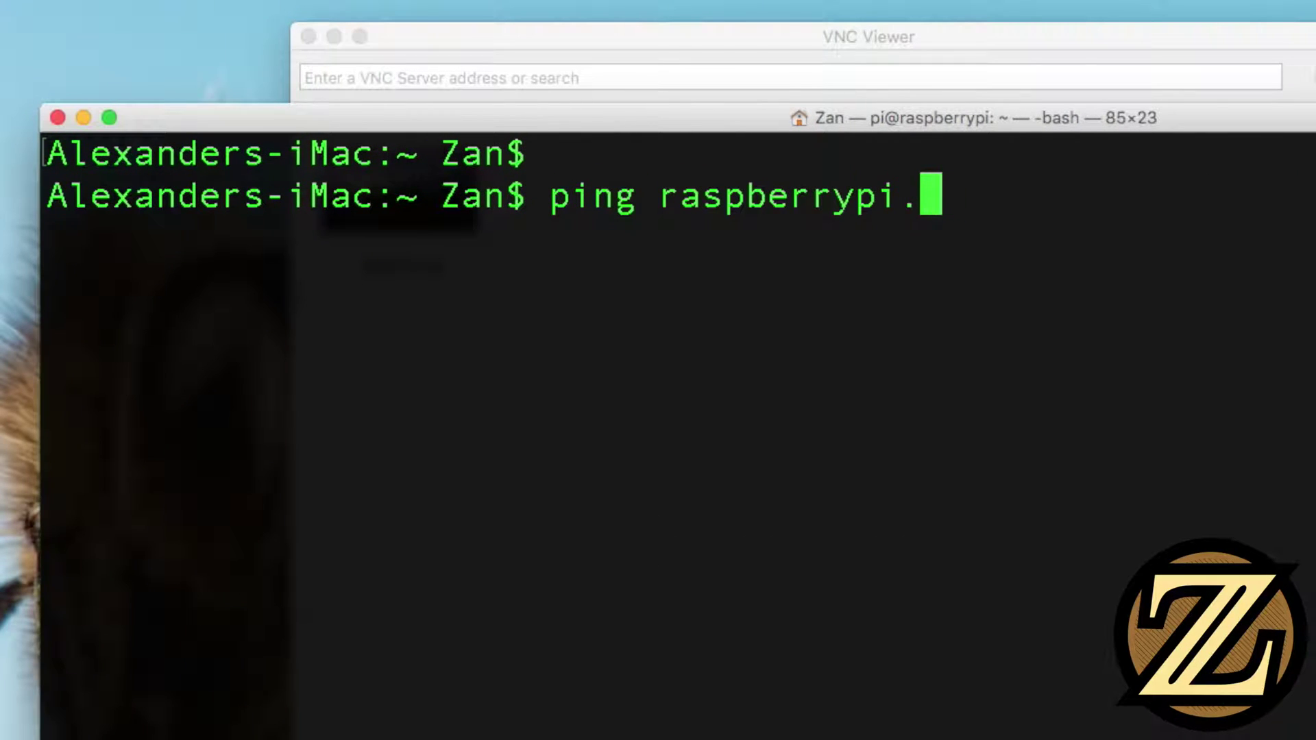
{"action": "type", "text": "local"}
{"action": "key", "text": "Return"}
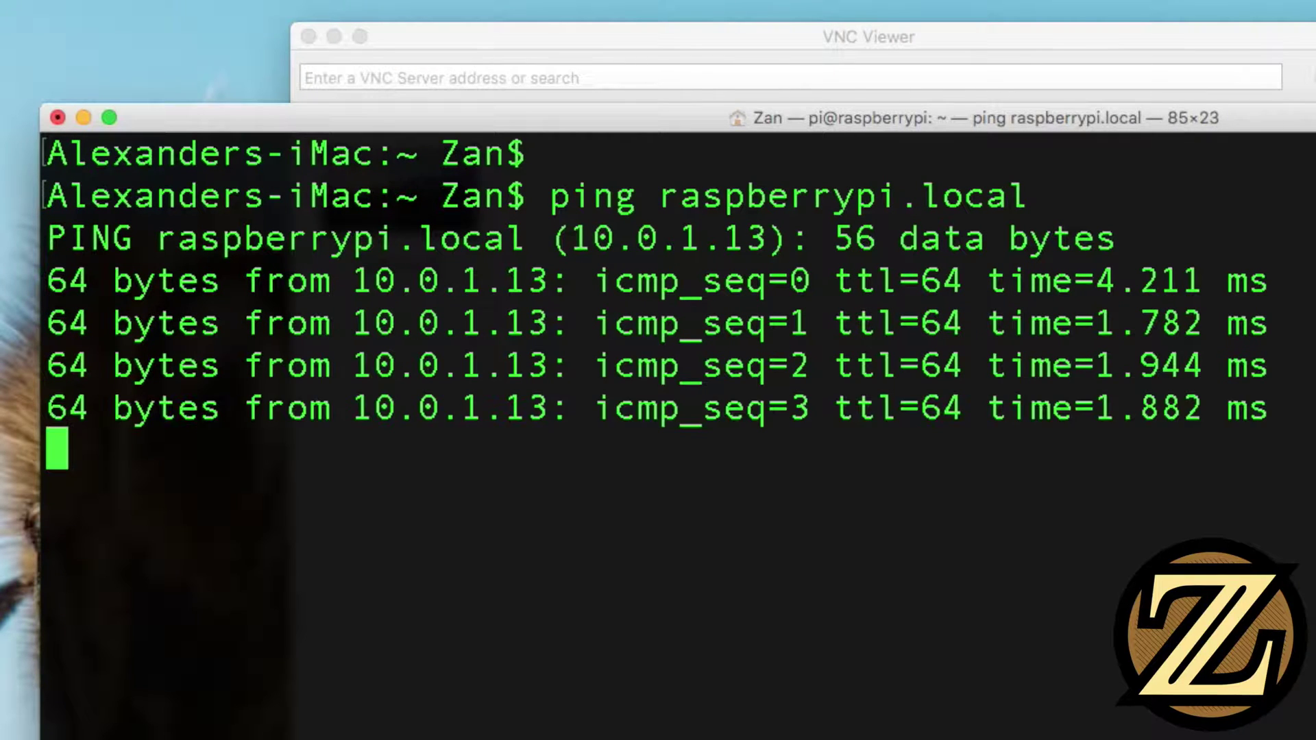
{"action": "key", "text": "ctrl+c"}
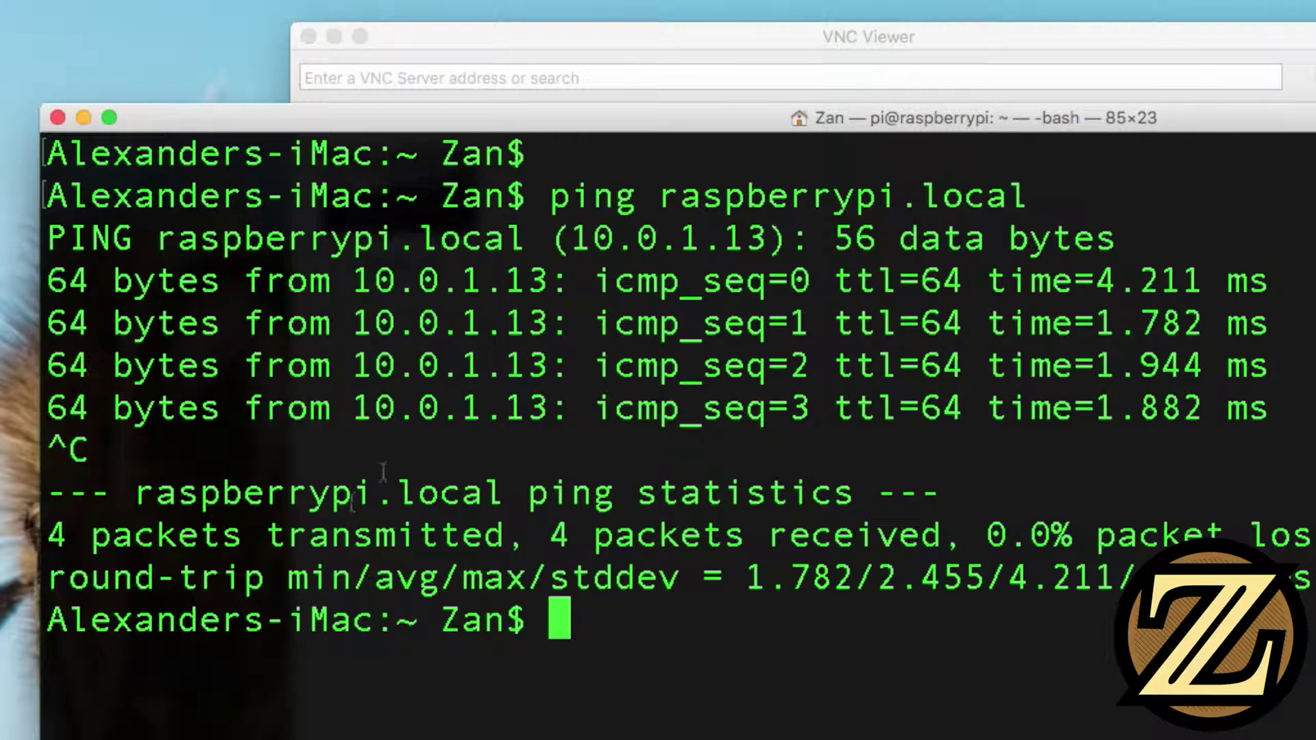
{"action": "left_click_drag", "start_coordinate": [354, 409], "coordinate": [553, 414]}
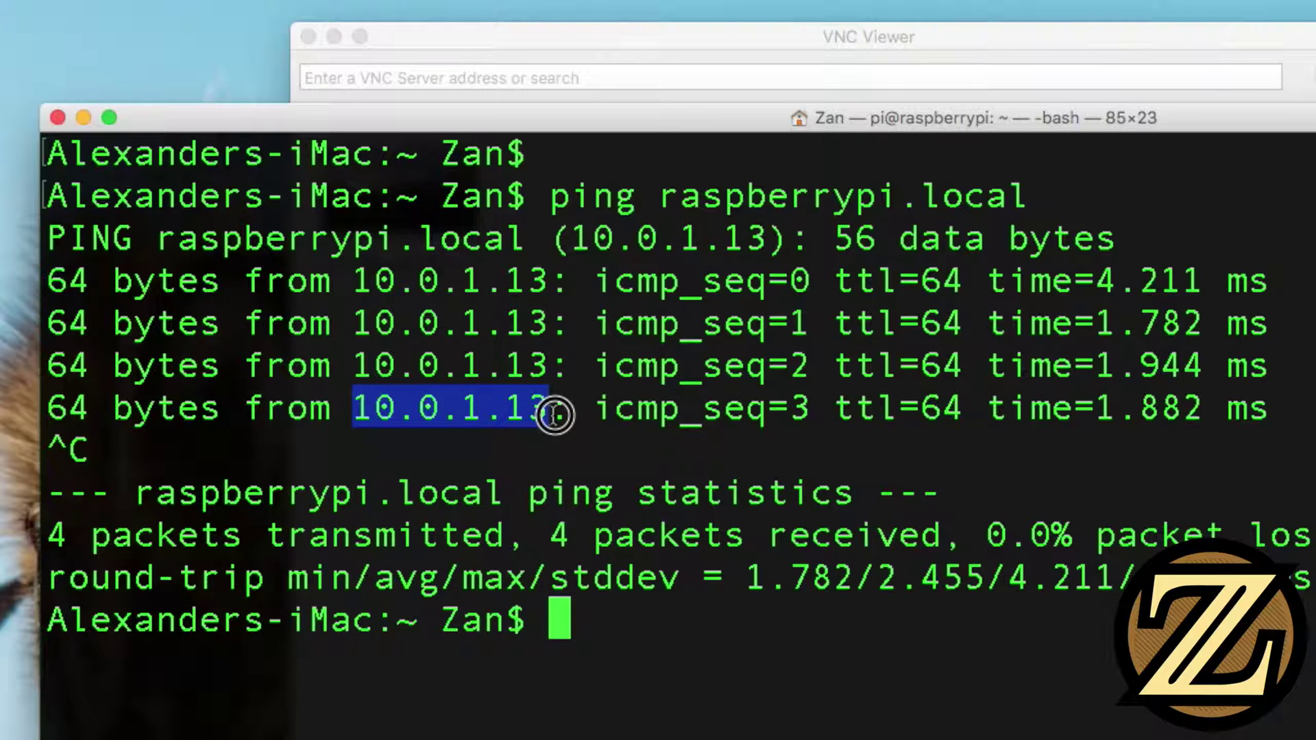
Connect VNC Viewer to 10.0.1.13, accept the identity check, and log in with the Pi's credentials
{"action": "left_click", "coordinate": [664, 81]}
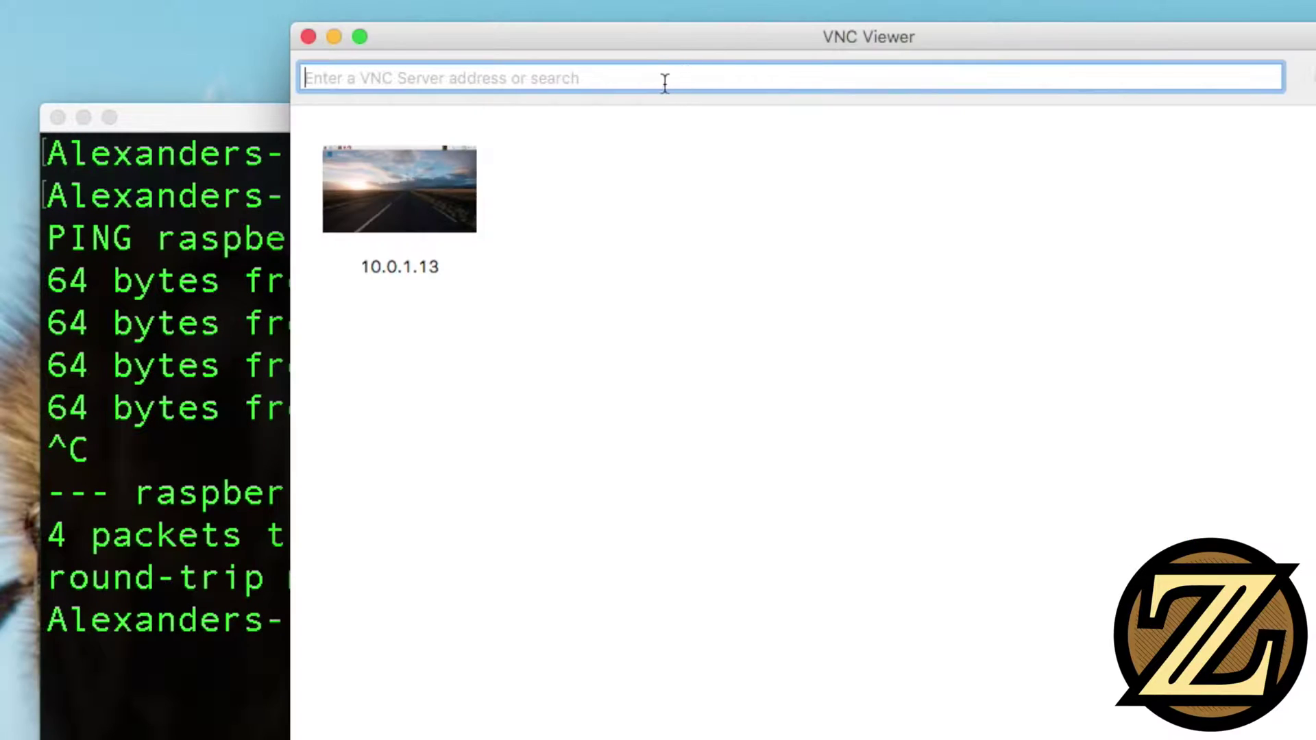
{"action": "type", "text": "10.0.1."}
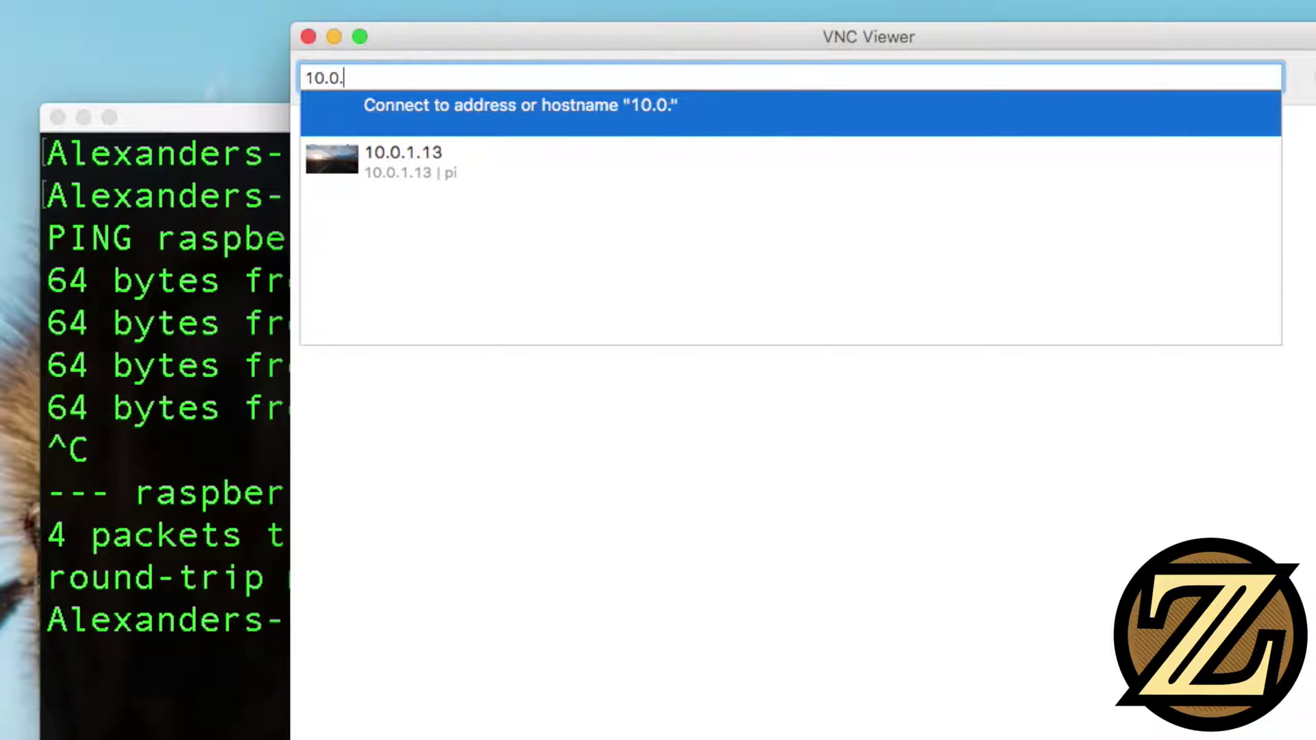
{"action": "type", "text": "13"}
{"action": "key", "text": "Return"}
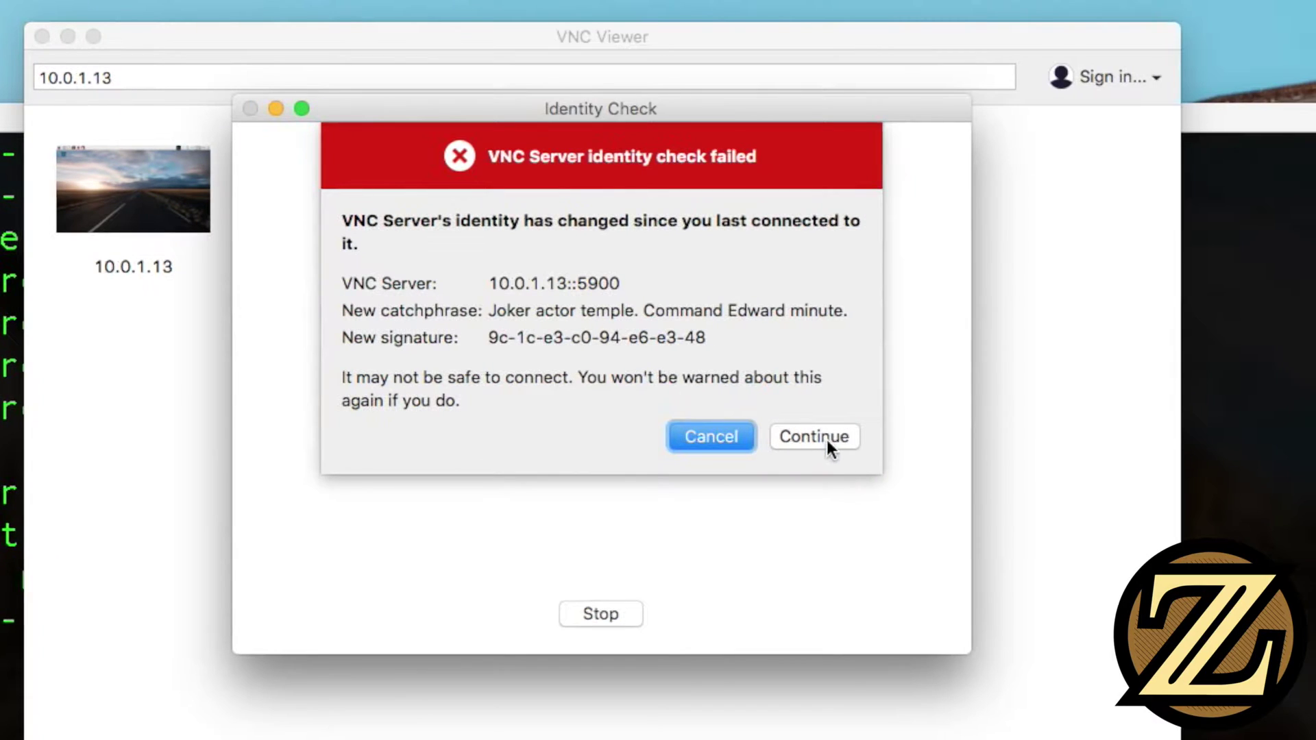
{"action": "left_click", "coordinate": [825, 437]}
{"action": "left_click", "coordinate": [564, 192]}
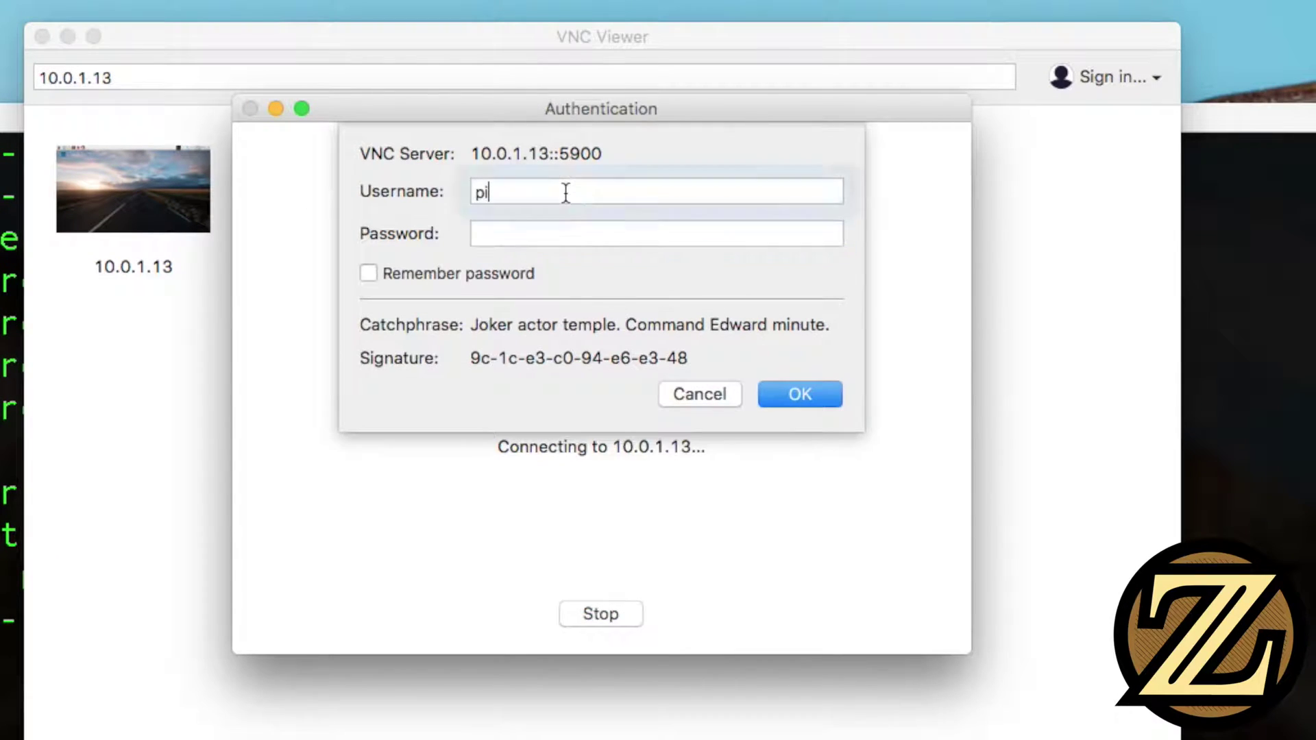
{"action": "left_click", "coordinate": [542, 242]}
{"action": "type", "text": "raspber"}
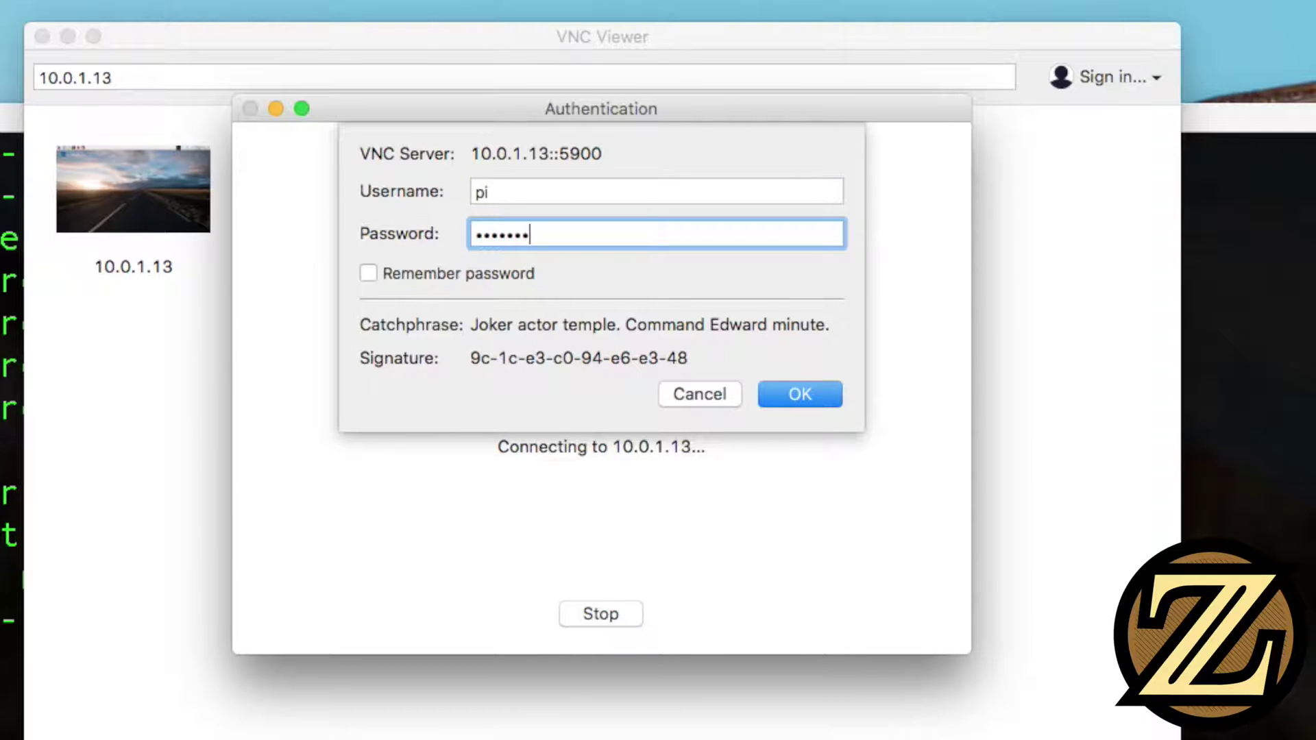
{"action": "left_click", "coordinate": [780, 388]}
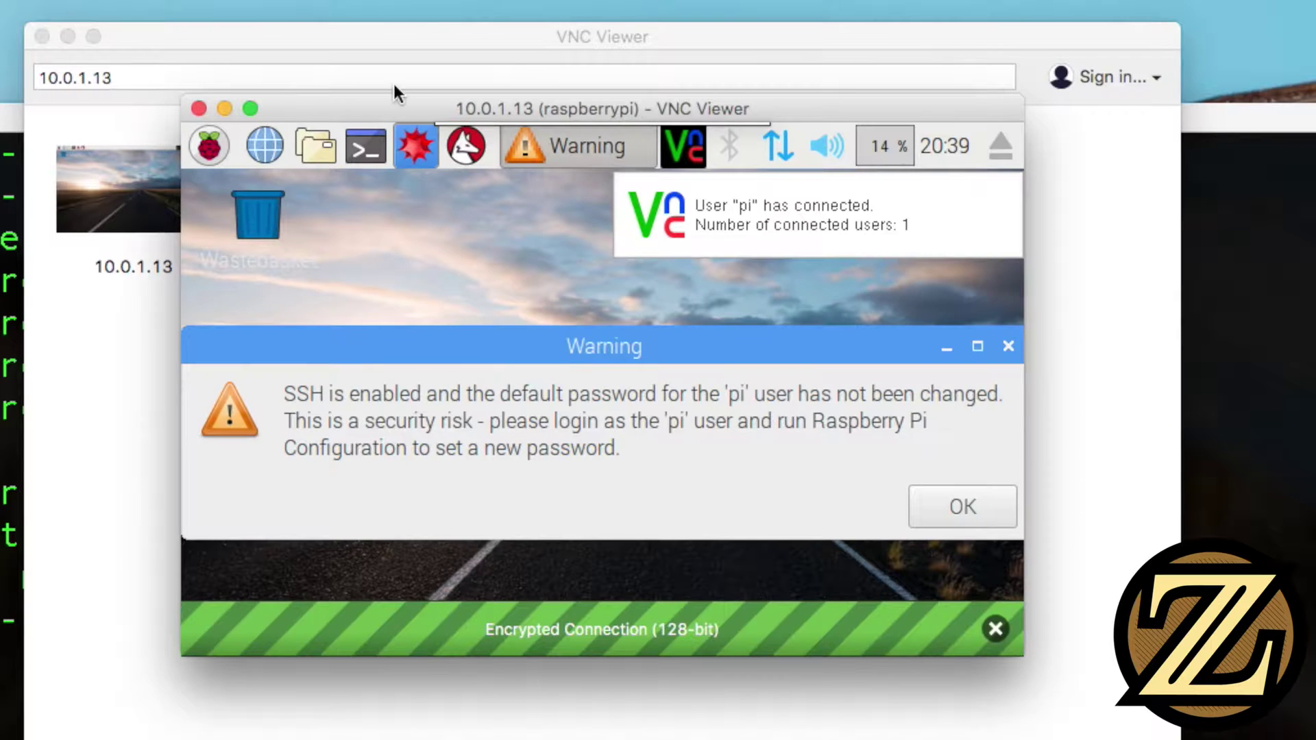
Dismiss the default-password warning and enlarge the remote desktop window to nearly full screen
{"action": "left_click_drag", "start_coordinate": [403, 109], "coordinate": [402, 225]}
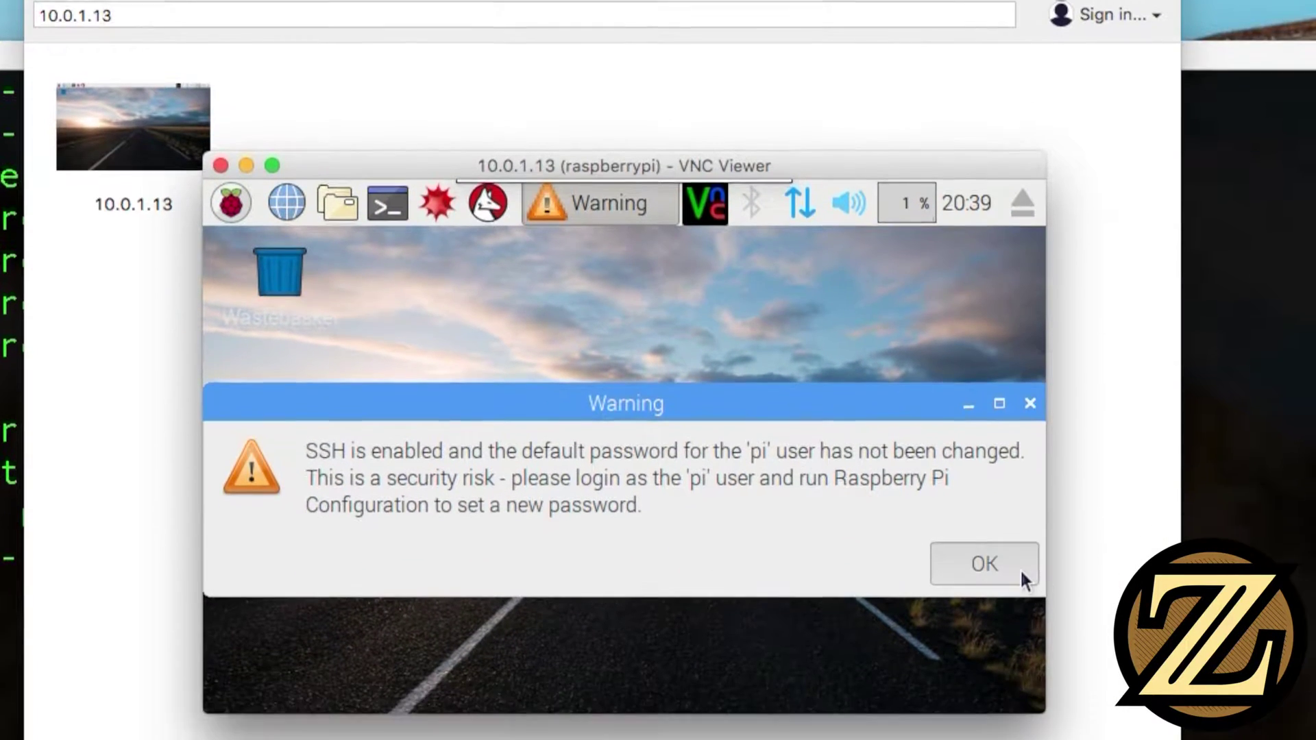
{"action": "left_click", "coordinate": [1021, 574]}
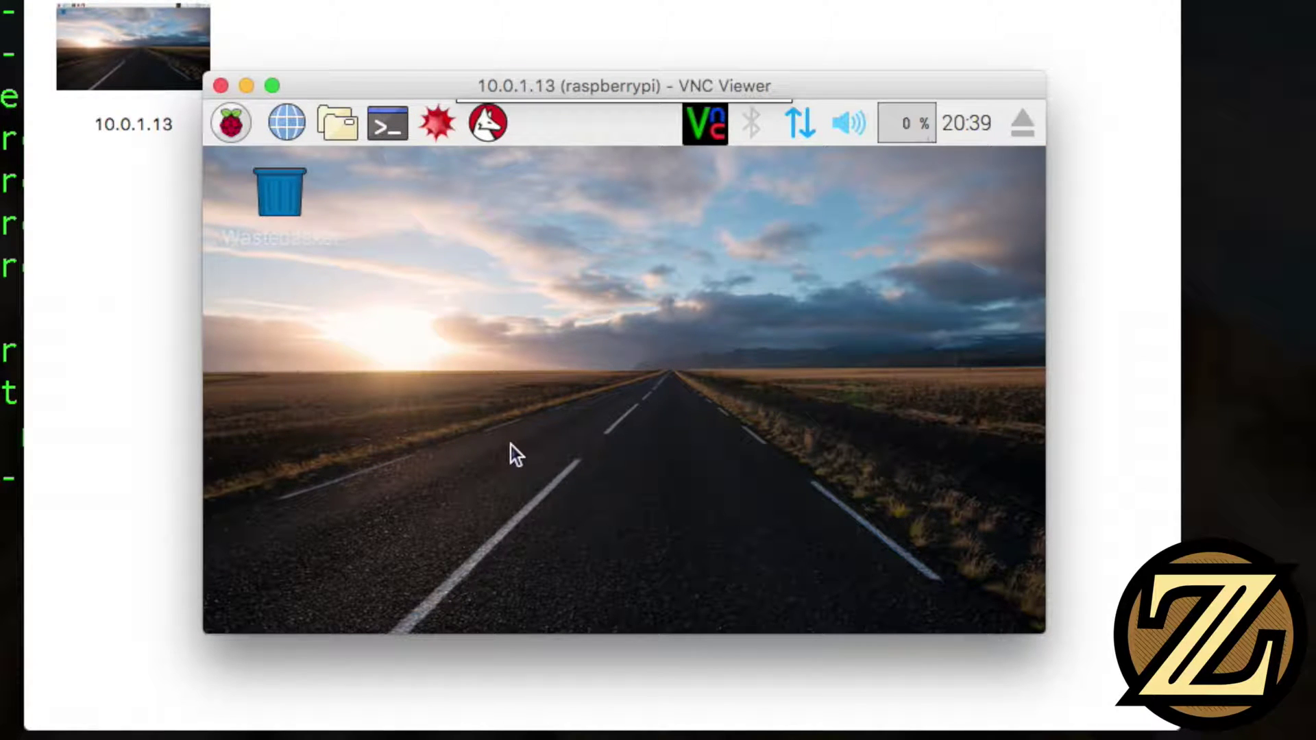
{"action": "left_click_drag", "start_coordinate": [352, 76], "coordinate": [183, 85]}
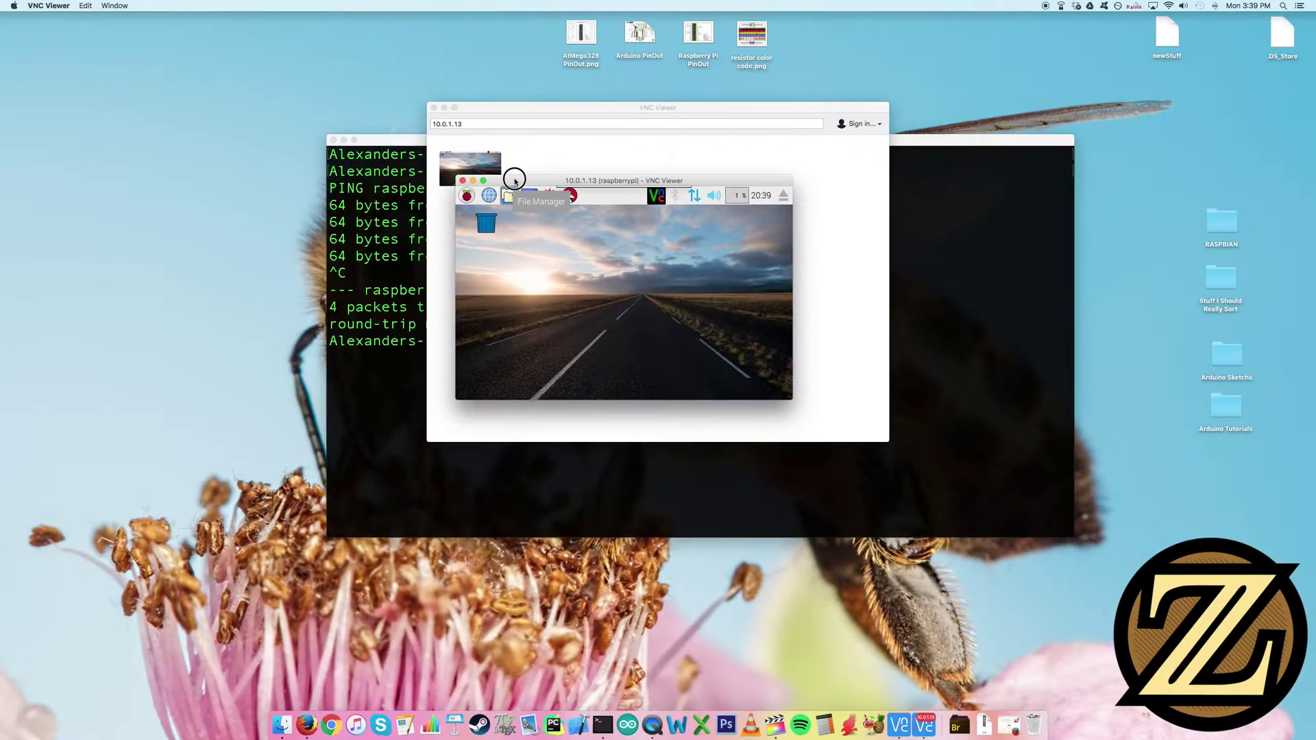
{"action": "left_click_drag", "start_coordinate": [514, 176], "coordinate": [118, 36]}
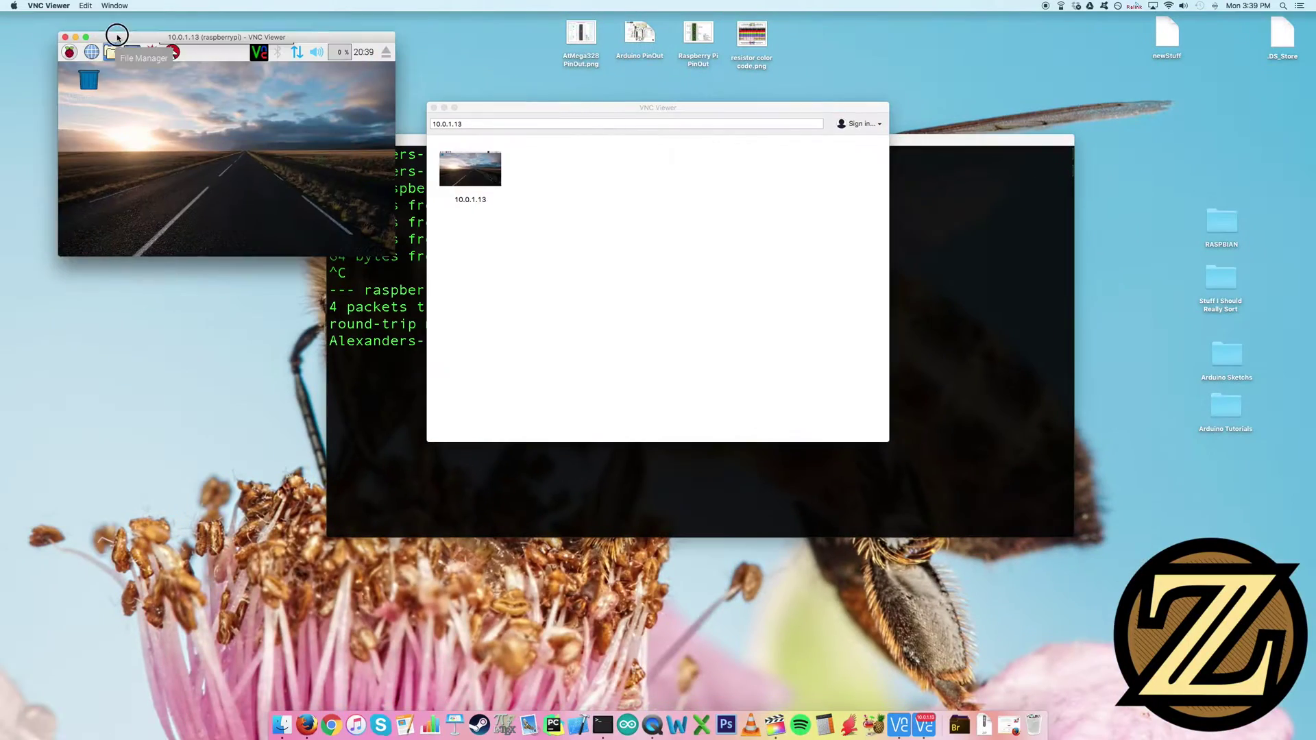
{"action": "left_click_drag", "start_coordinate": [394, 257], "coordinate": [1114, 711]}
Launch Chromium on the Pi, close its Google and Adobe Flash tabs, then quit it
{"action": "left_click", "coordinate": [181, 94]}
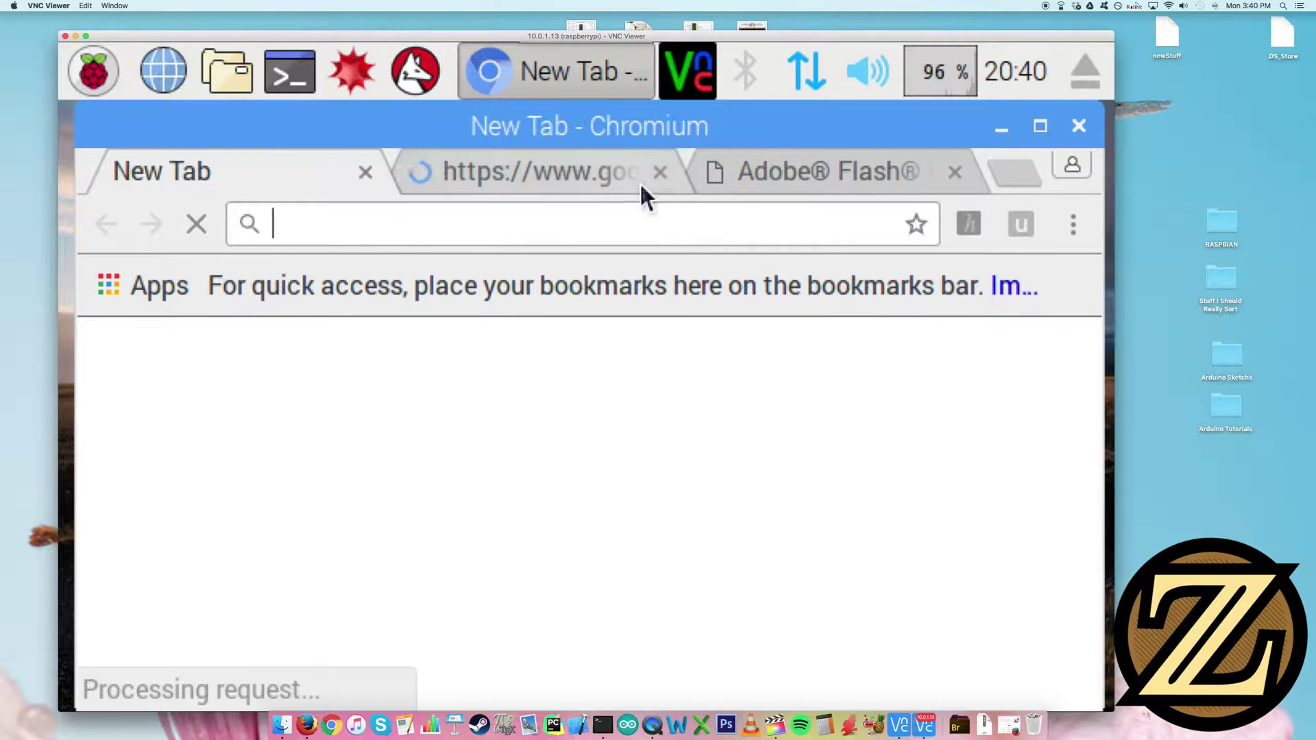
{"action": "left_click", "coordinate": [661, 172]}
{"action": "left_click", "coordinate": [670, 172]}
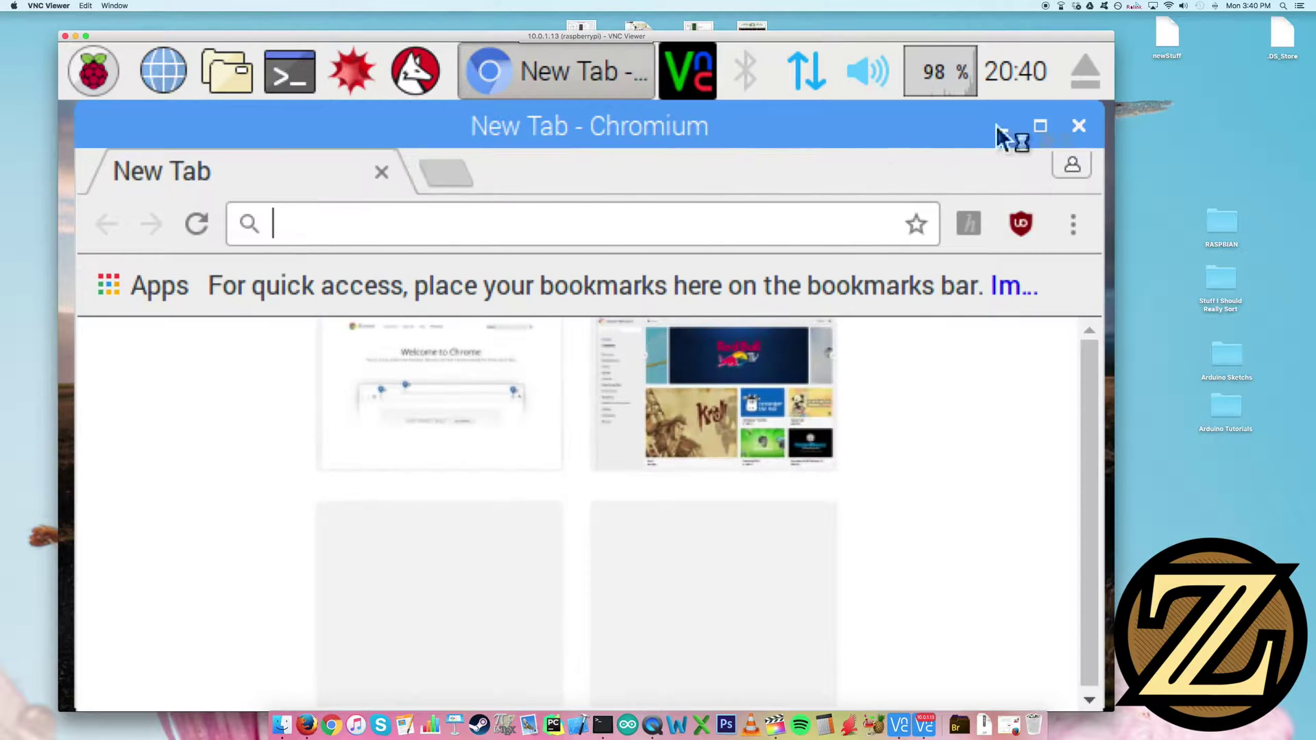
{"action": "left_click", "coordinate": [1077, 127]}
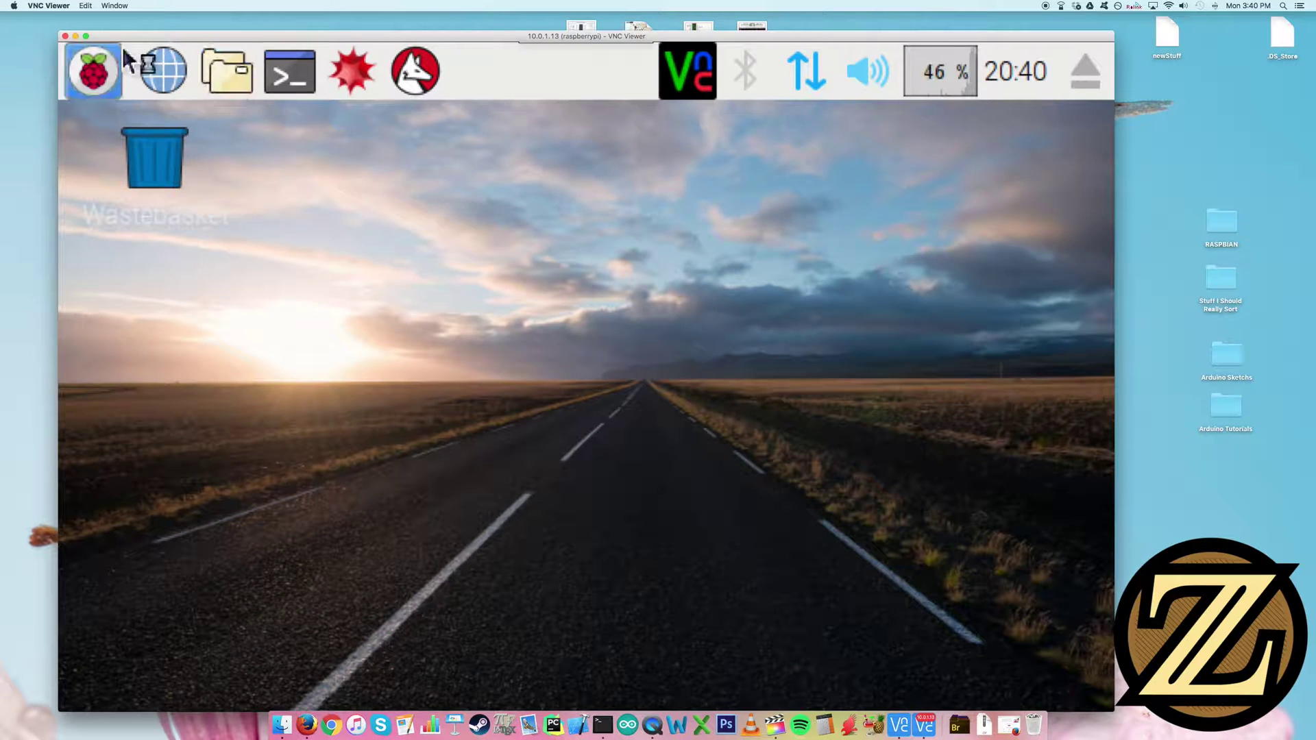
Reposition the remote desktop window and close the remote session
{"action": "left_click_drag", "start_coordinate": [267, 36], "coordinate": [300, 52]}
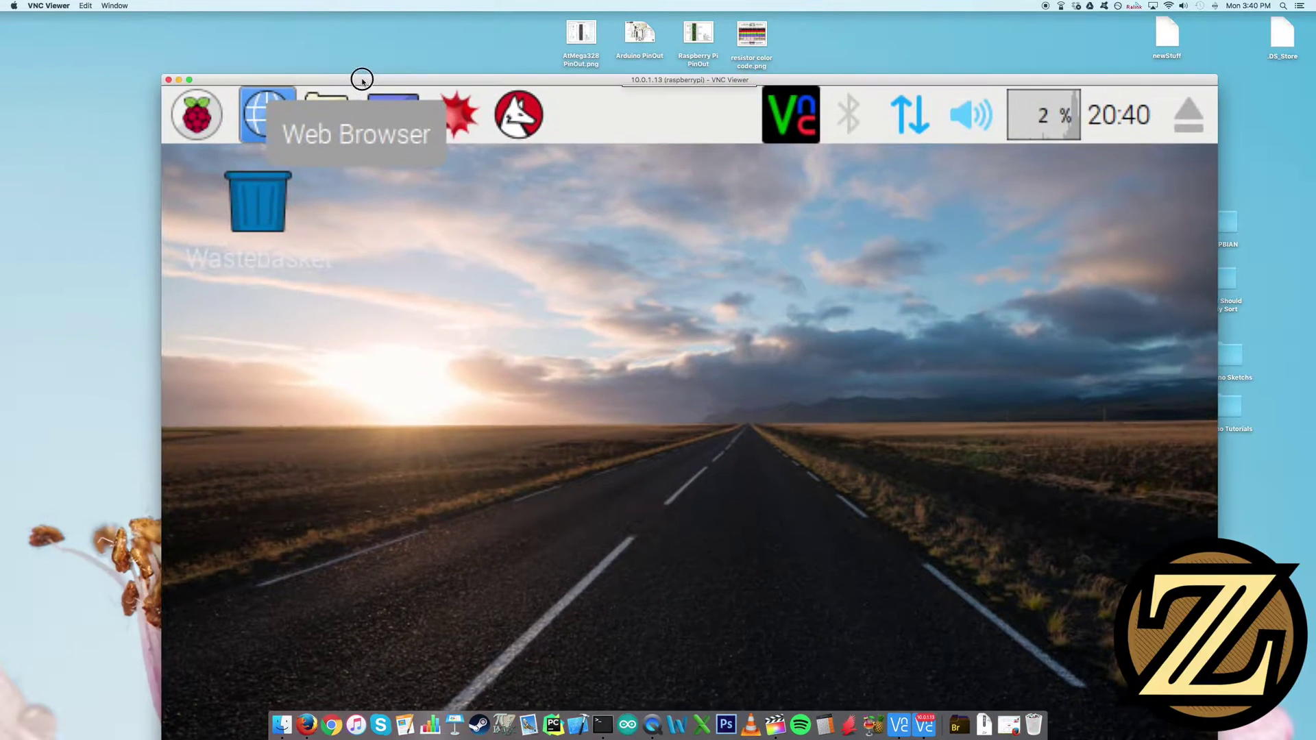
{"action": "left_click_drag", "start_coordinate": [362, 81], "coordinate": [298, 21]}
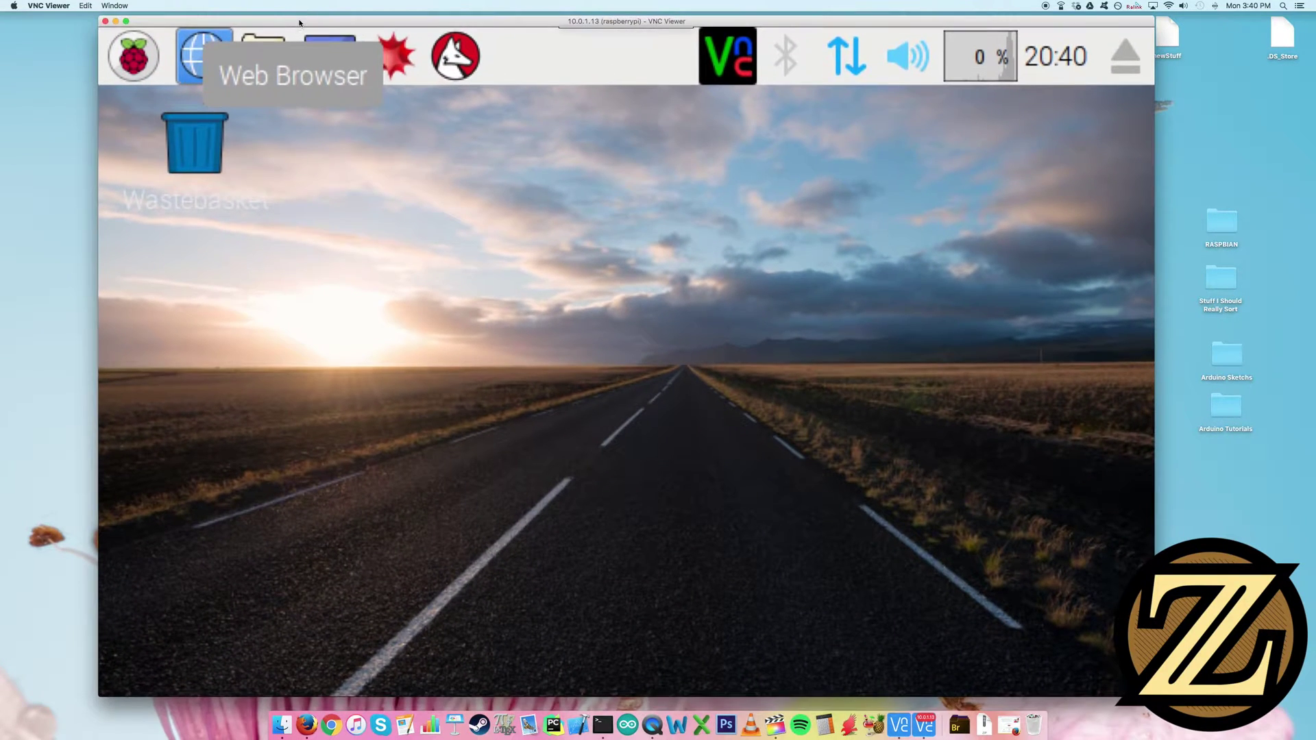
{"action": "left_click", "coordinate": [105, 22]}
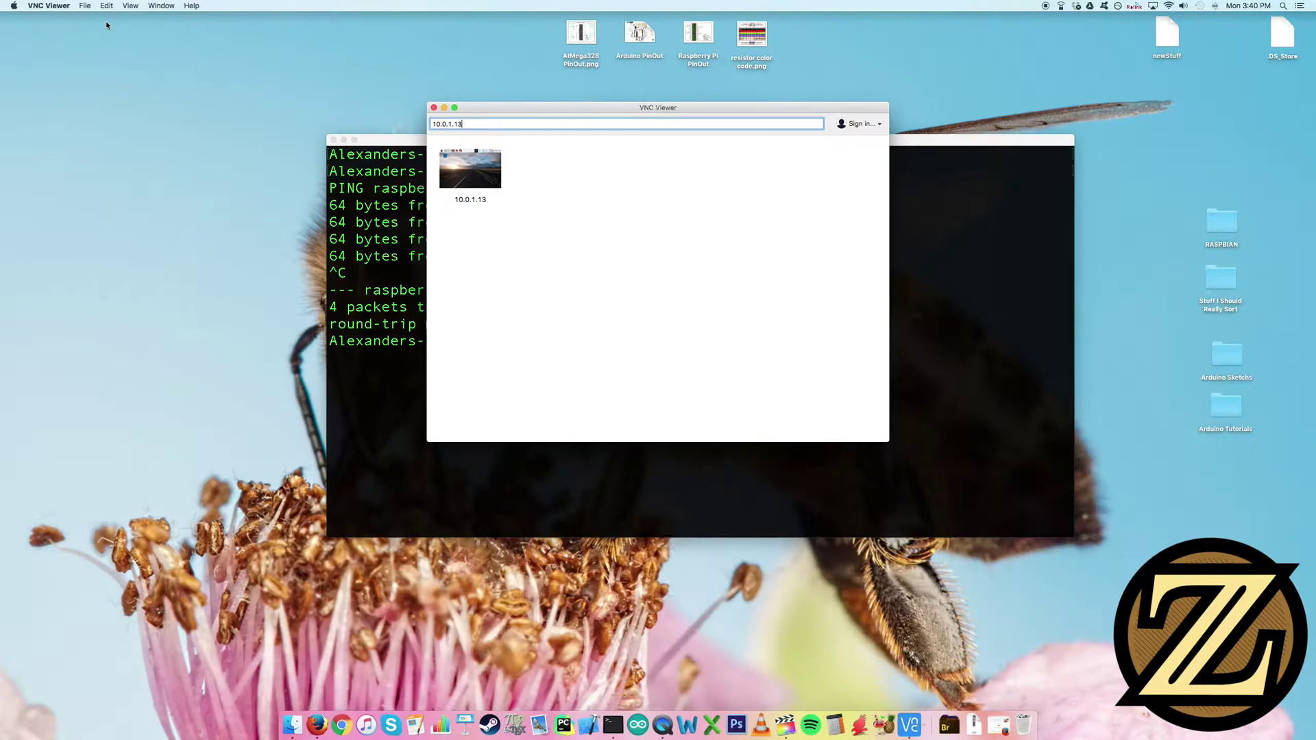
Load 10.0.1.13:5800 in a new Firefox tab to open the Java VNC viewer
{"action": "left_click", "coordinate": [331, 724]}
{"action": "left_click", "coordinate": [237, 24]}
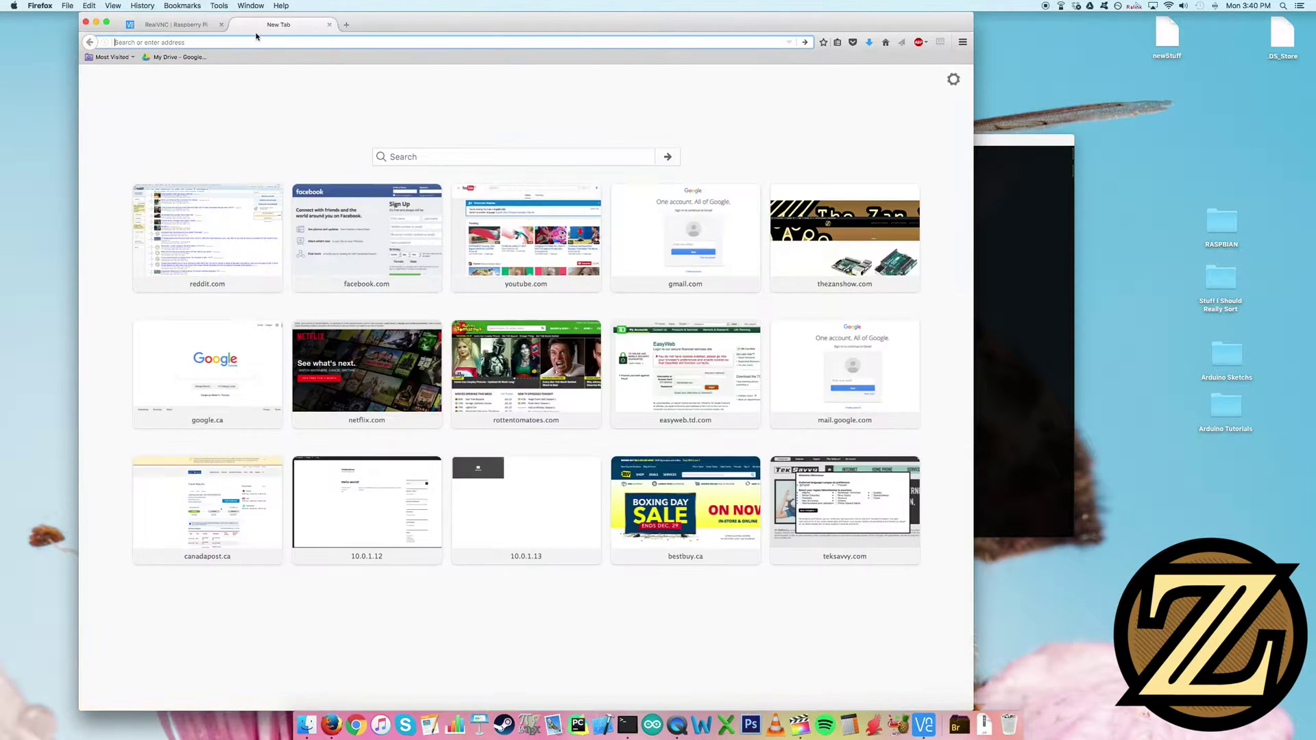
{"action": "type", "text": "10.0.1."}
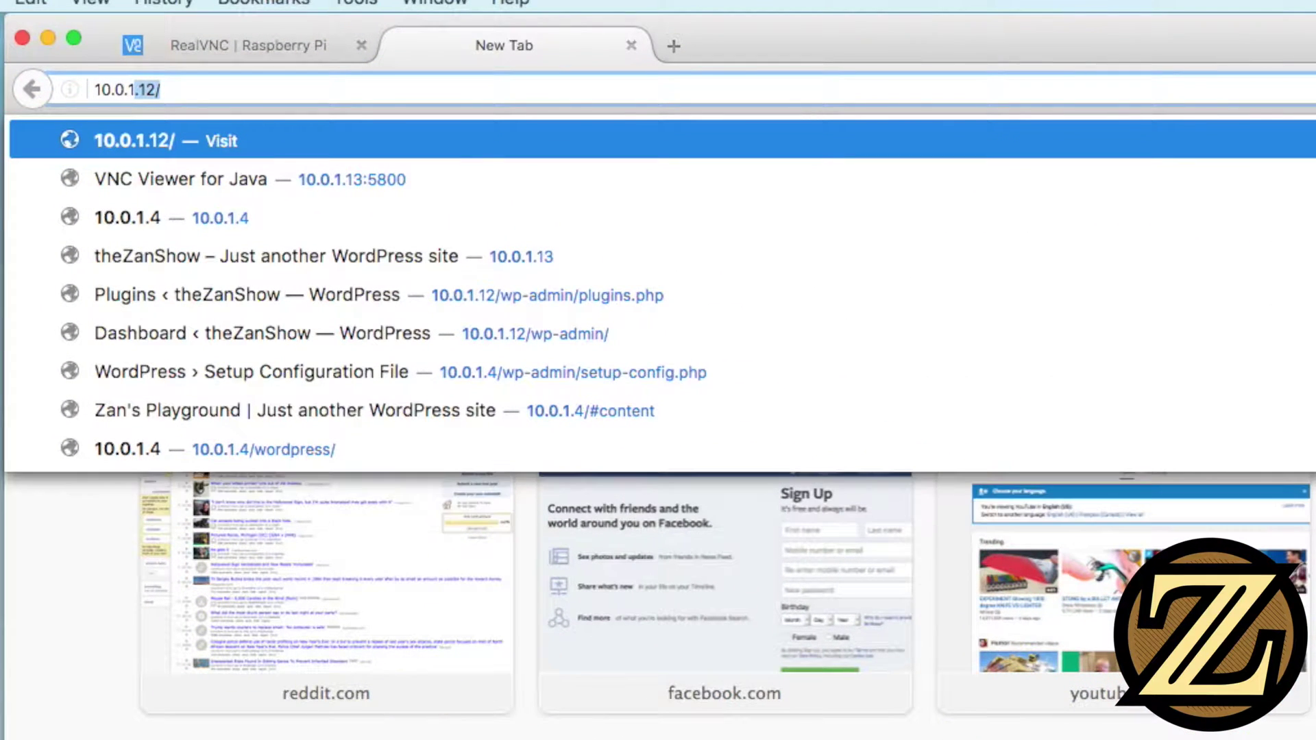
{"action": "type", "text": "13"}
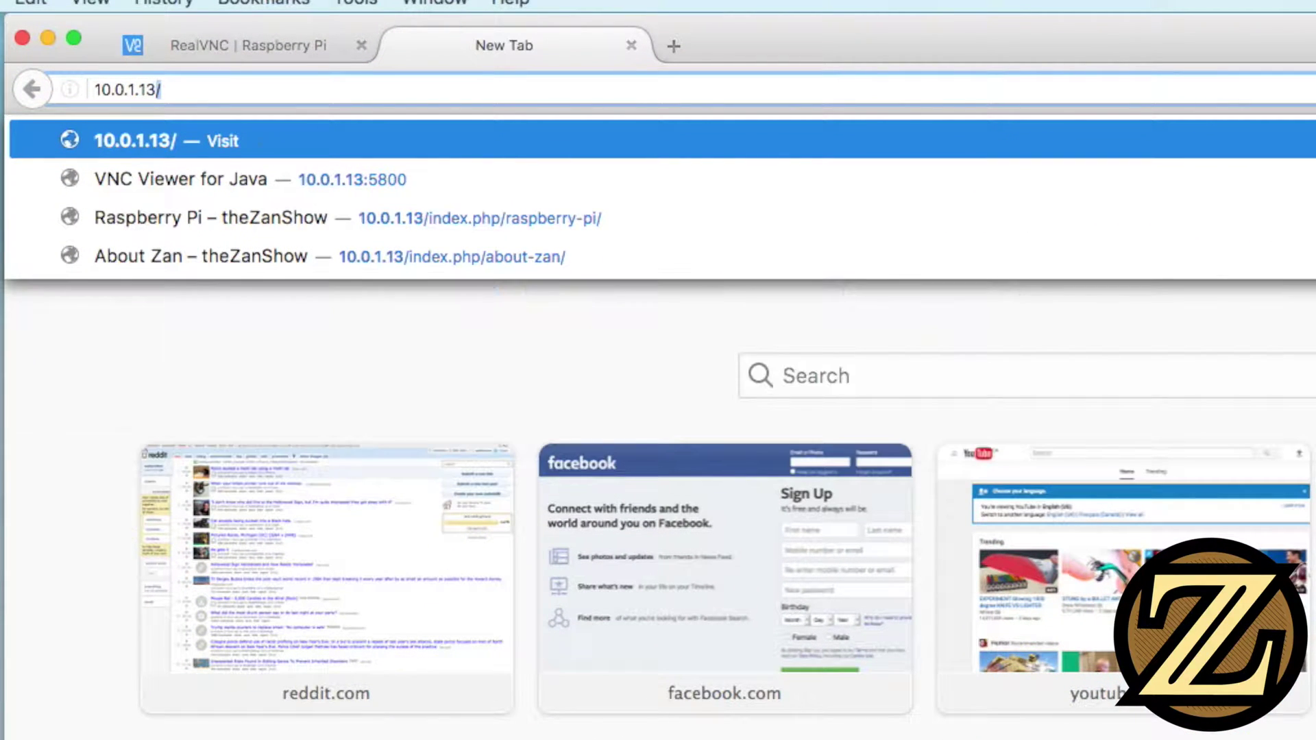
{"action": "type", "text": ":"}
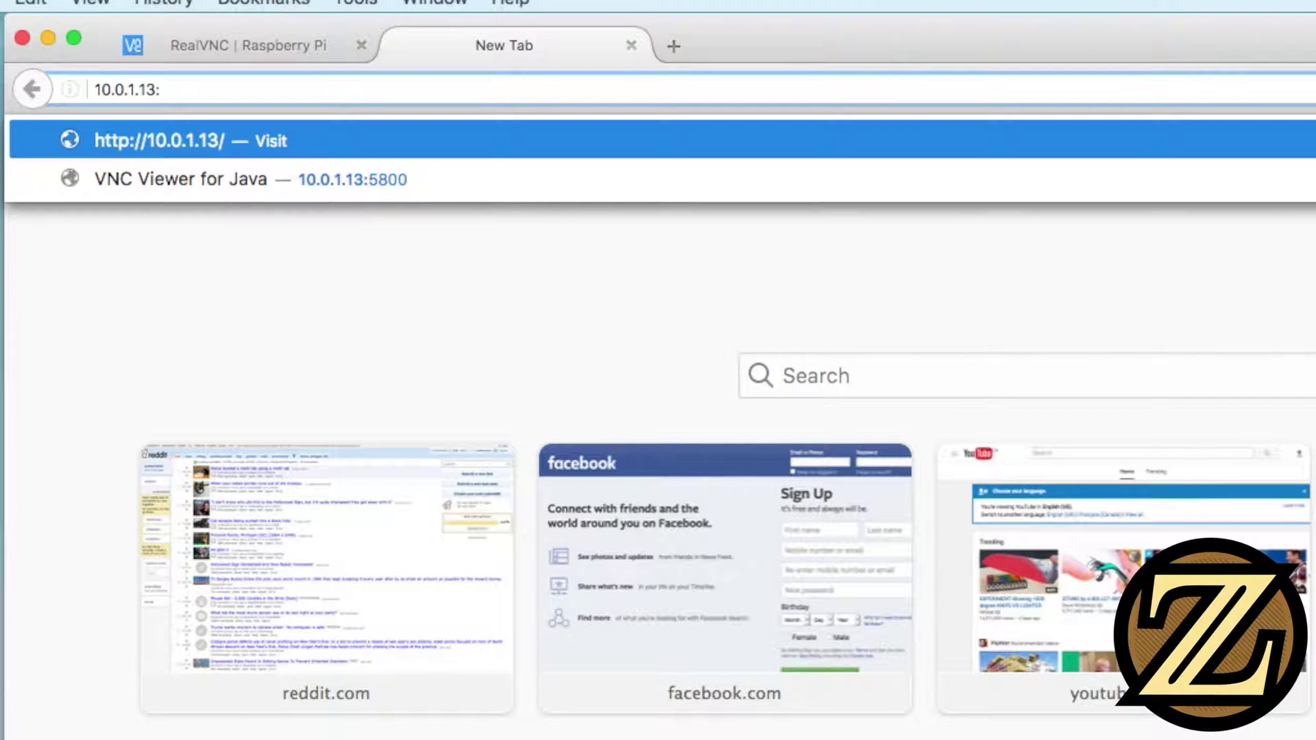
{"action": "type", "text": "5800"}
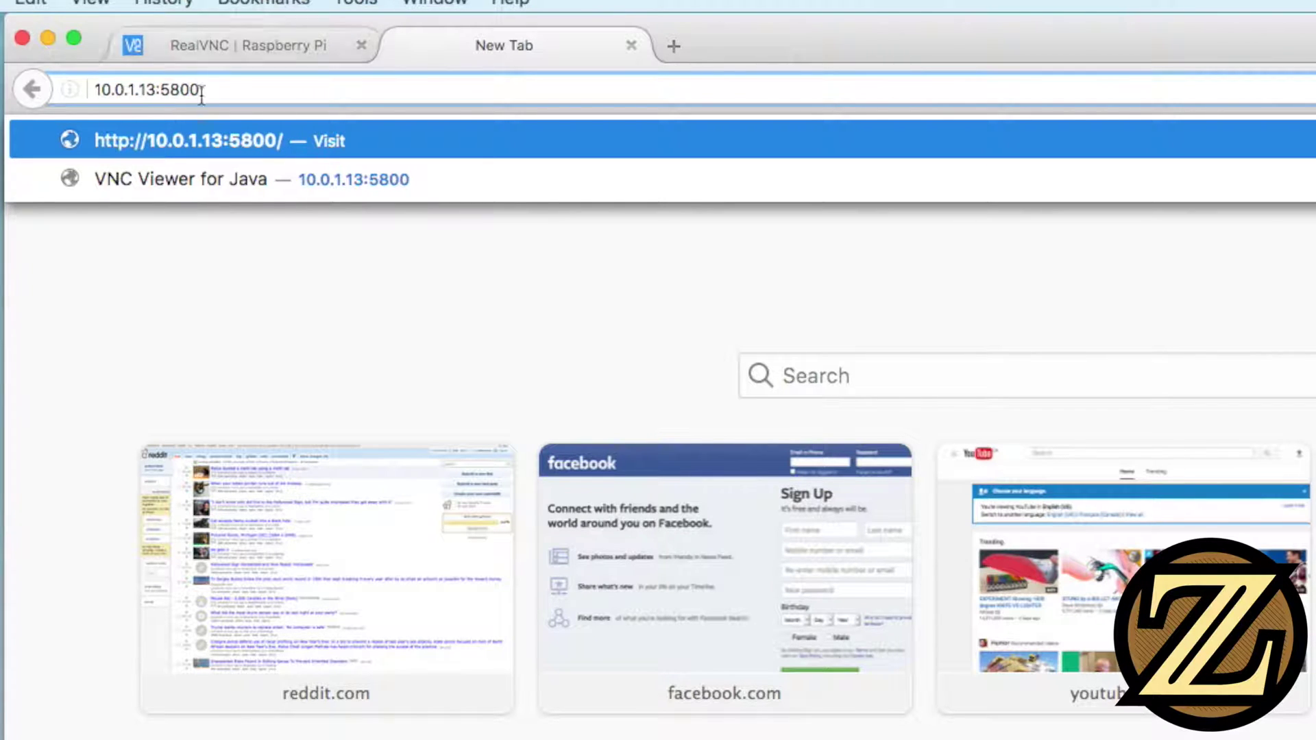
{"action": "left_click_drag", "start_coordinate": [162, 89], "coordinate": [199, 90]}
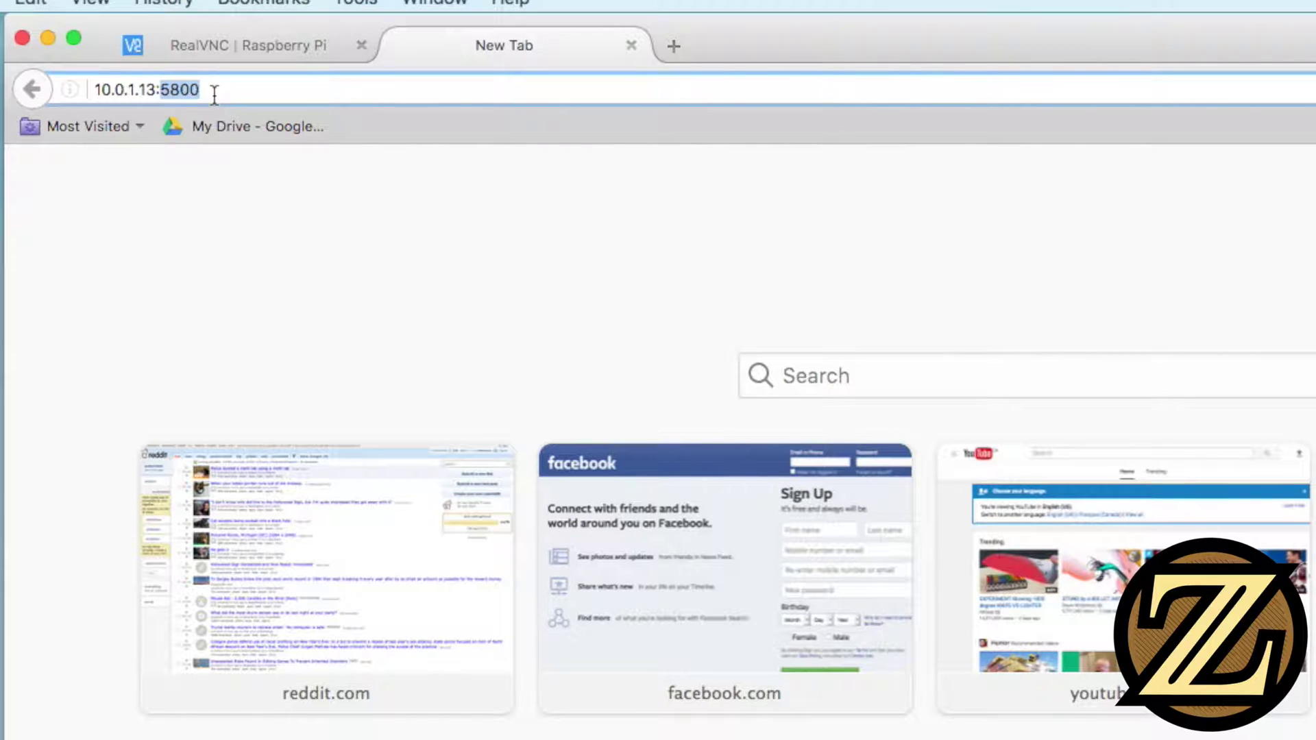
{"action": "left_click", "coordinate": [217, 89]}
{"action": "key", "text": "Return"}
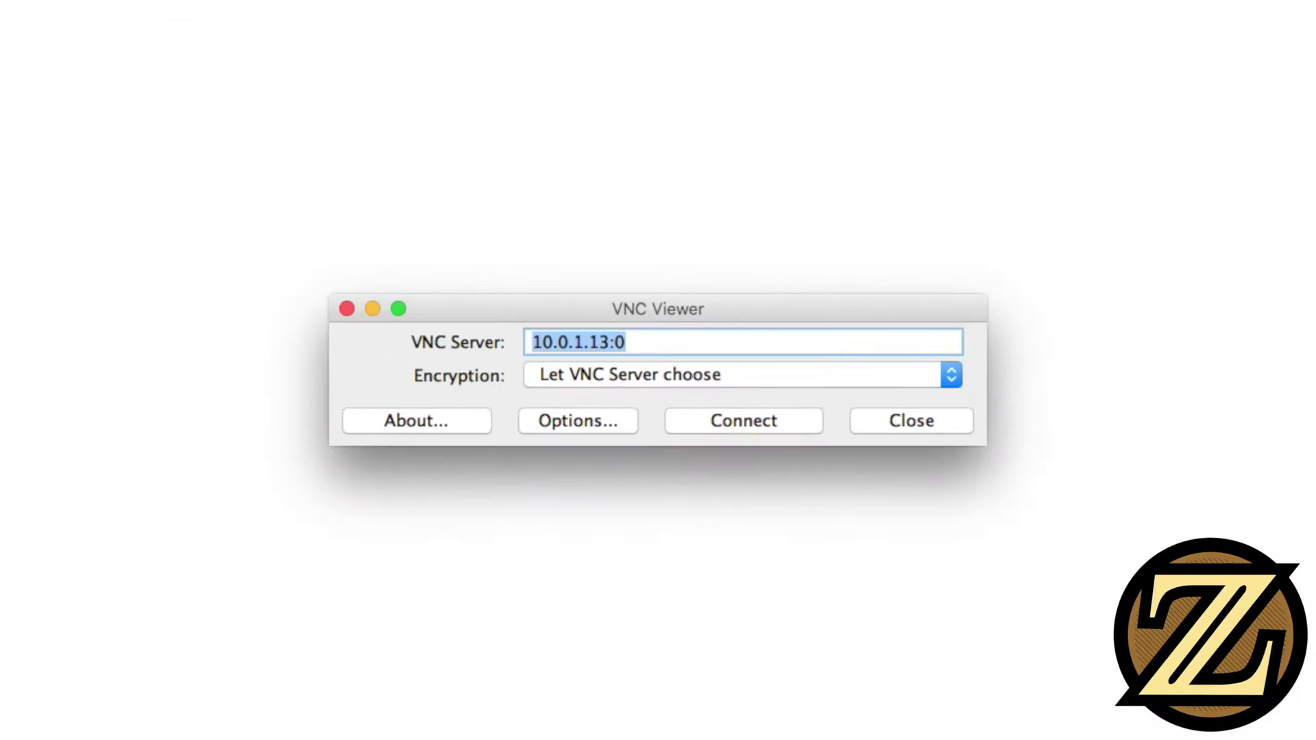
Reposition the Java viewer's connection window and connect to the server at 10.0.1.13
{"action": "left_click_drag", "start_coordinate": [724, 311], "coordinate": [636, 187]}
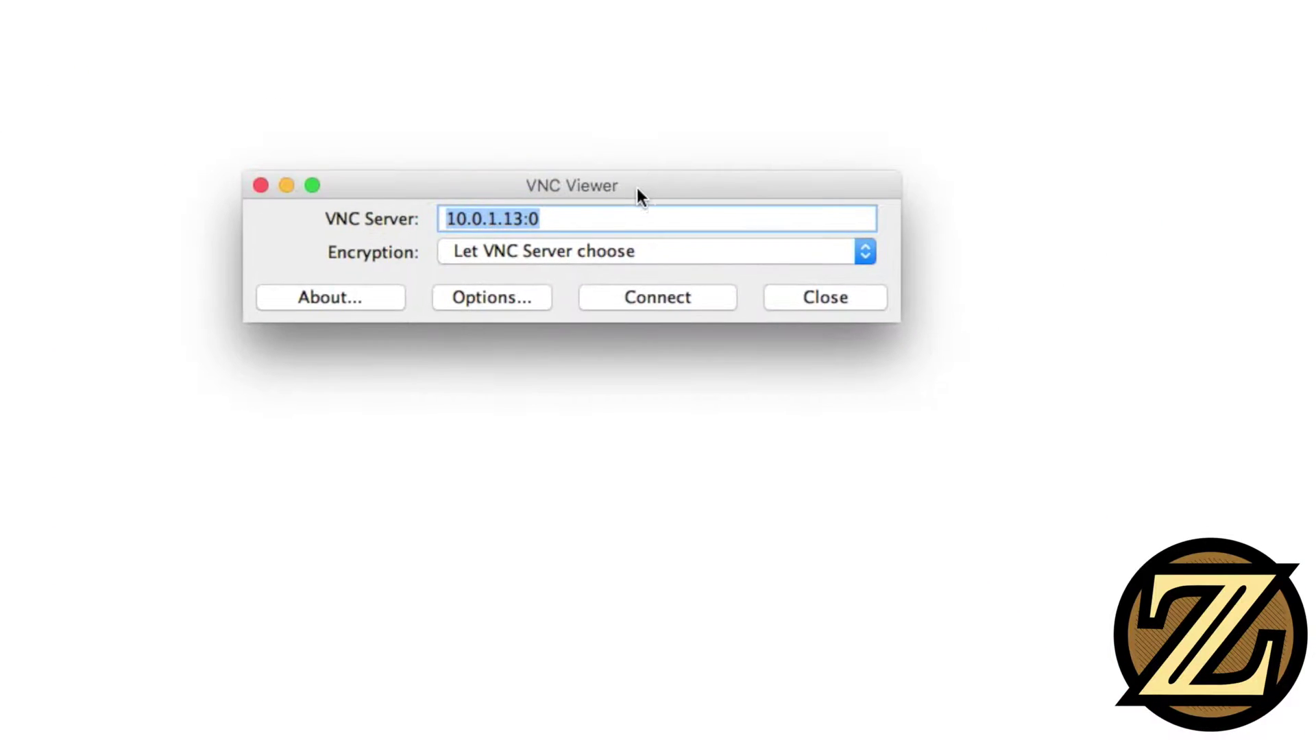
{"action": "left_click", "coordinate": [570, 222]}
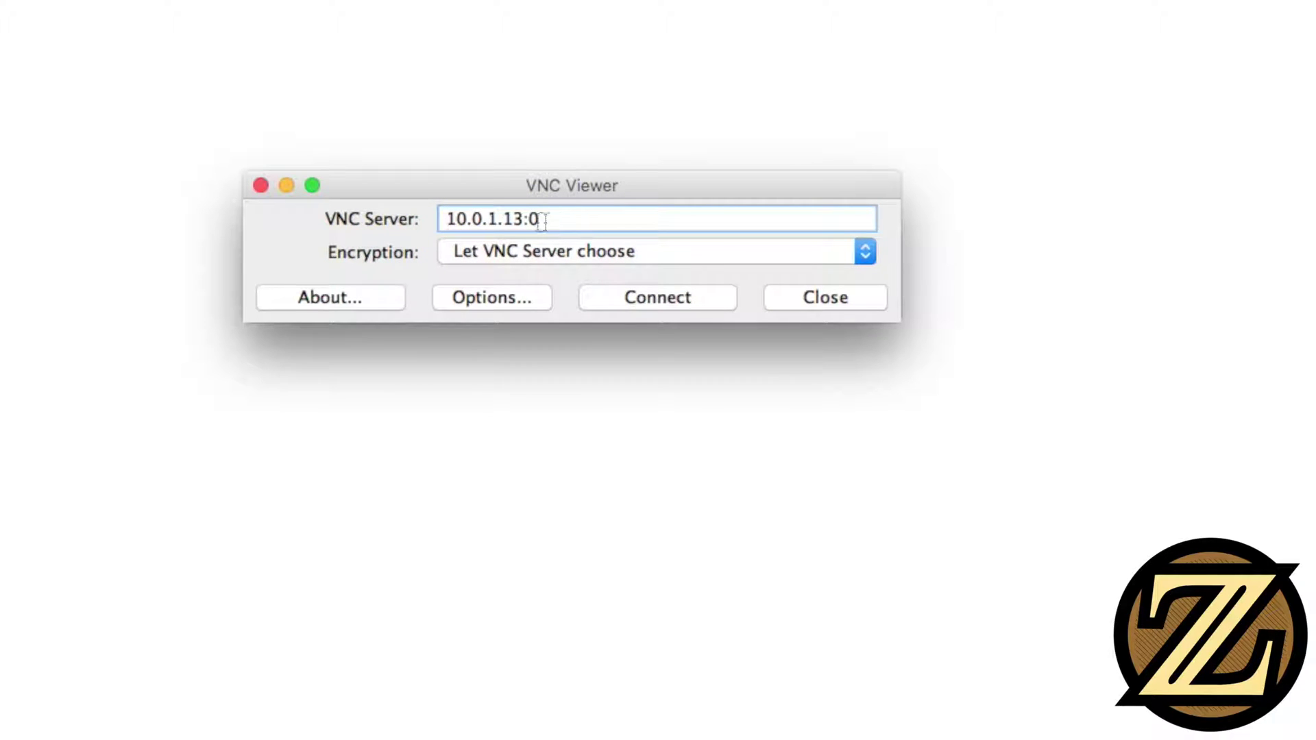
{"action": "left_click_drag", "start_coordinate": [571, 220], "coordinate": [409, 220]}
{"action": "left_click", "coordinate": [593, 221]}
{"action": "left_click", "coordinate": [635, 301]}
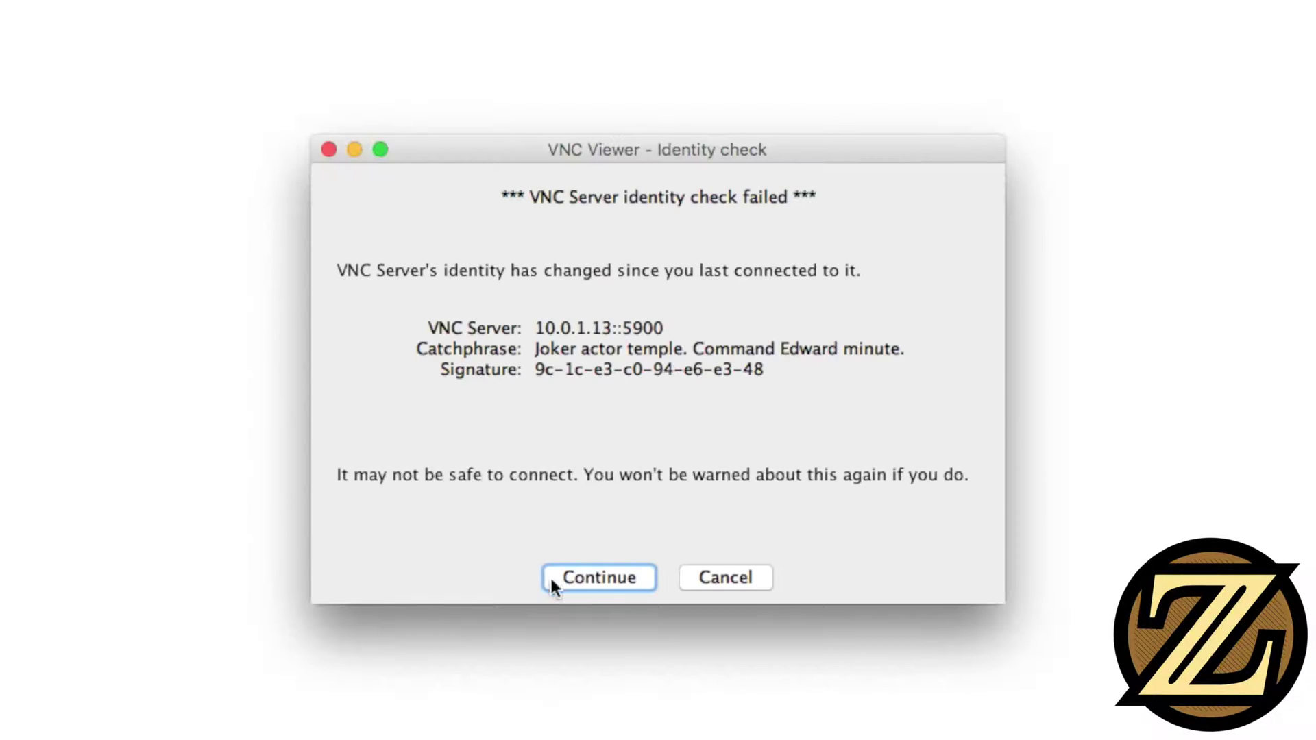
Accept the changed server identity, log in, then close the Pi session and Firefox
{"action": "left_click", "coordinate": [554, 582]}
{"action": "type", "text": "pi"}
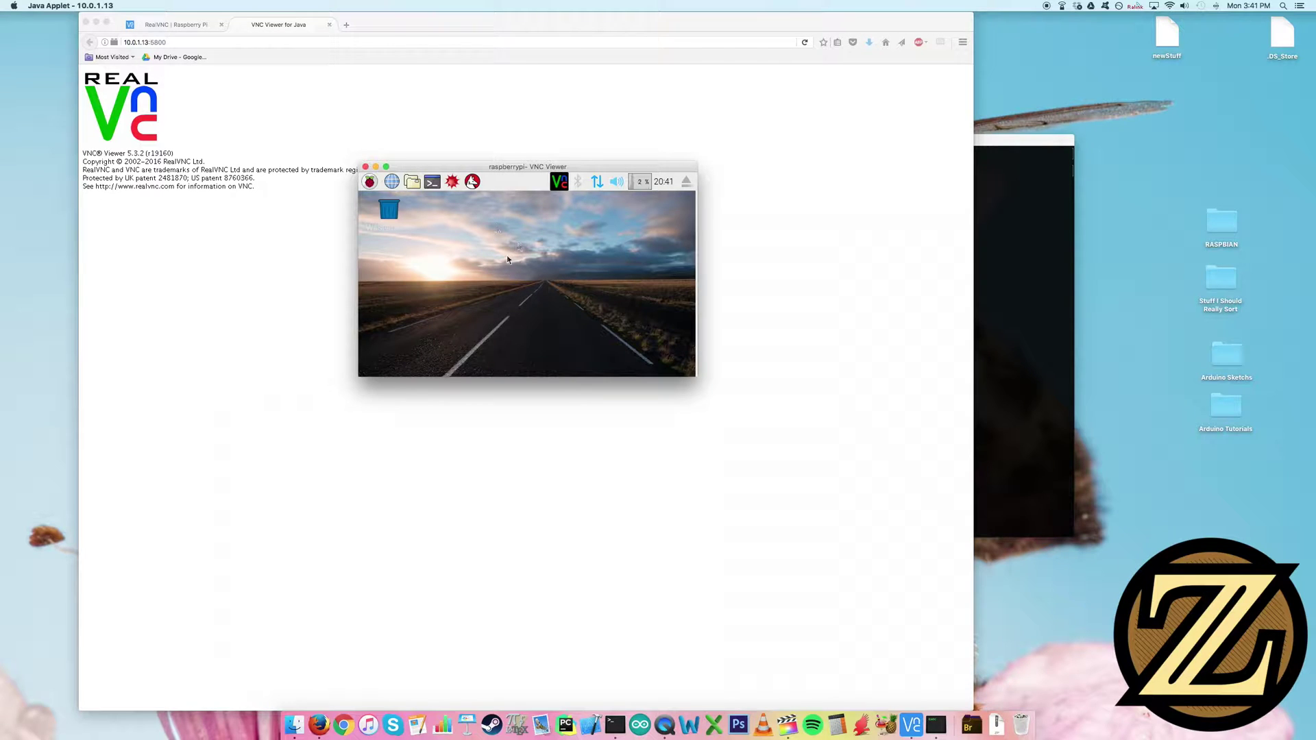
{"action": "left_click", "coordinate": [366, 167]}
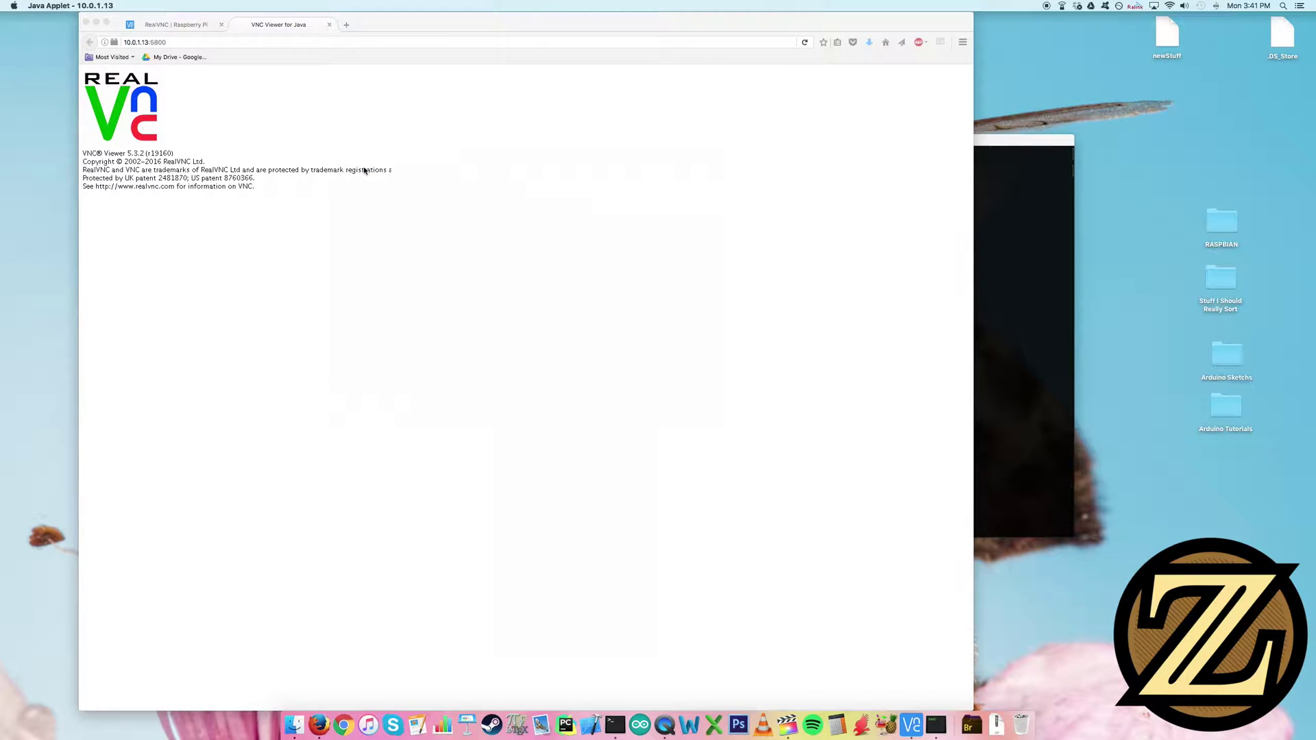
{"action": "left_click", "coordinate": [86, 22]}
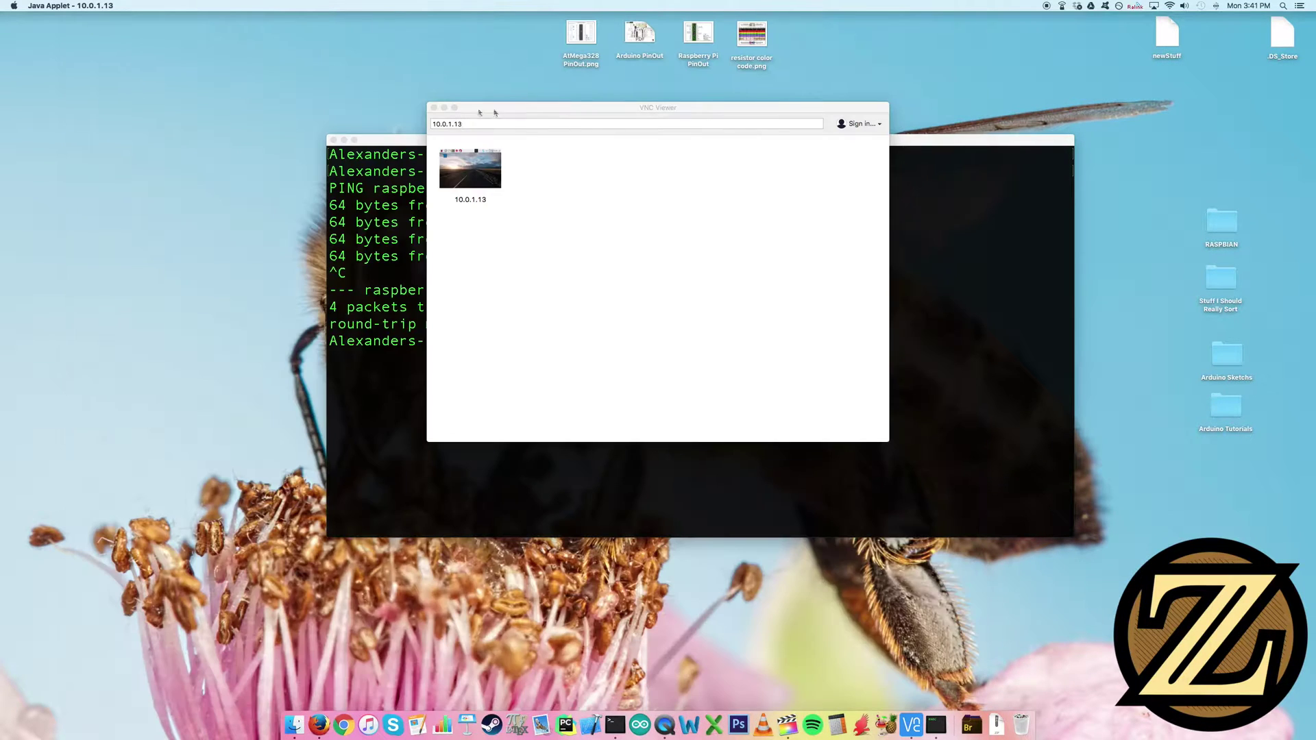
Close VNC Viewer, make Terminal full-screen, and clear its screen
{"action": "left_click", "coordinate": [433, 108]}
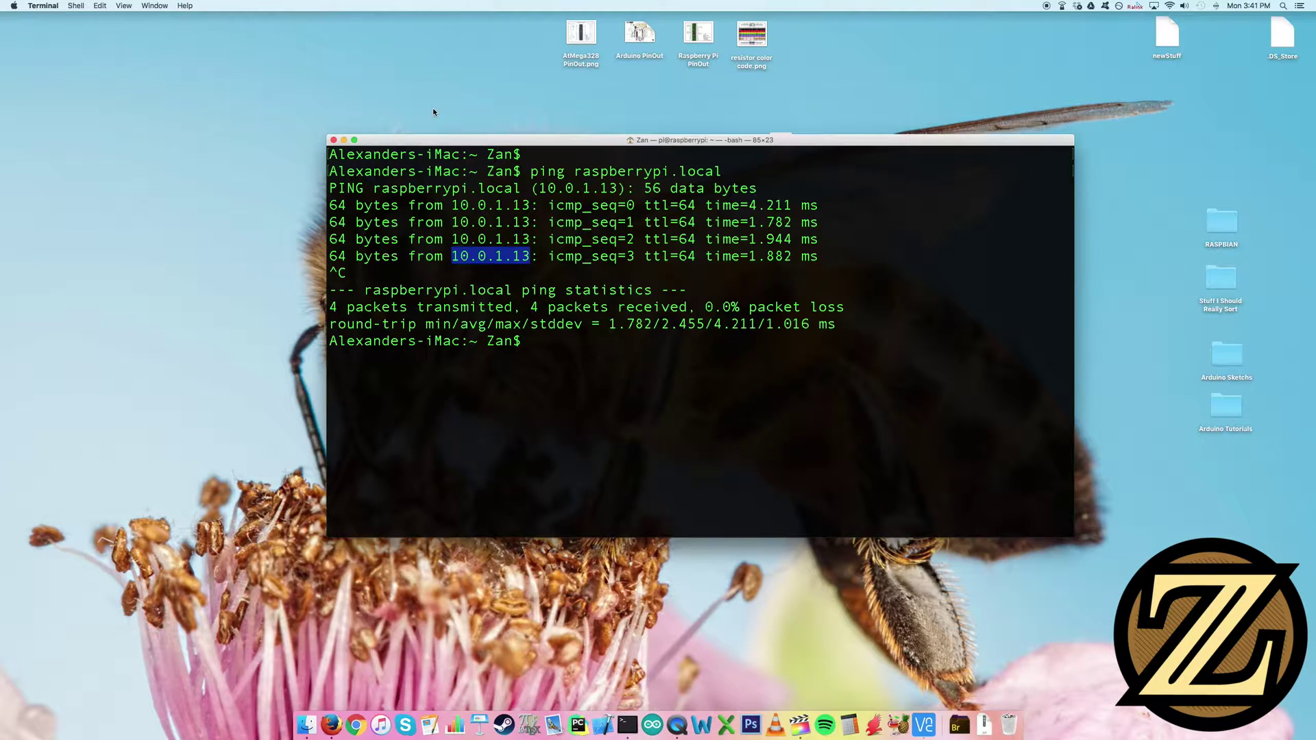
{"action": "left_click", "coordinate": [701, 314]}
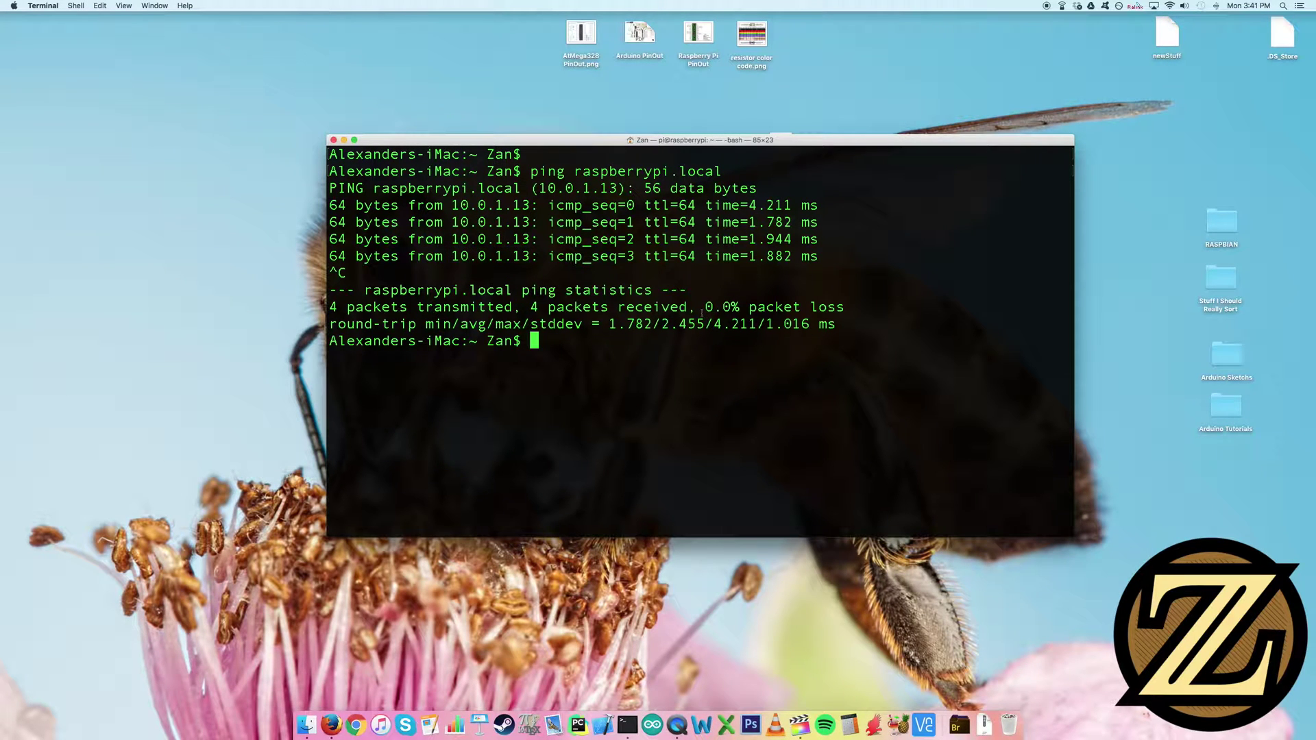
{"action": "left_click", "coordinate": [353, 141]}
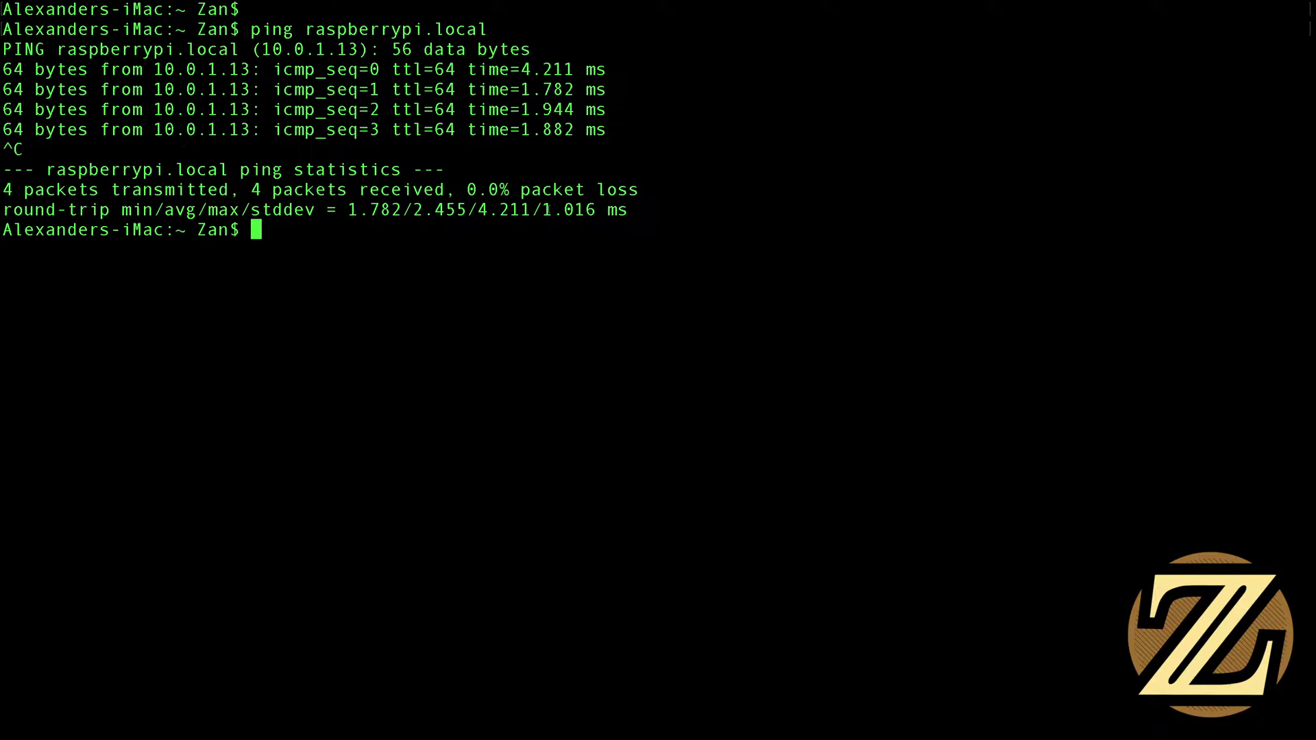
{"action": "key", "text": "super+k"}
{"action": "key", "text": "super+plus"}
SSH into the Pi at raspberrypi.local with its password and enter 'sudo nano /boot/config.txt'
{"action": "type", "text": "ss"}
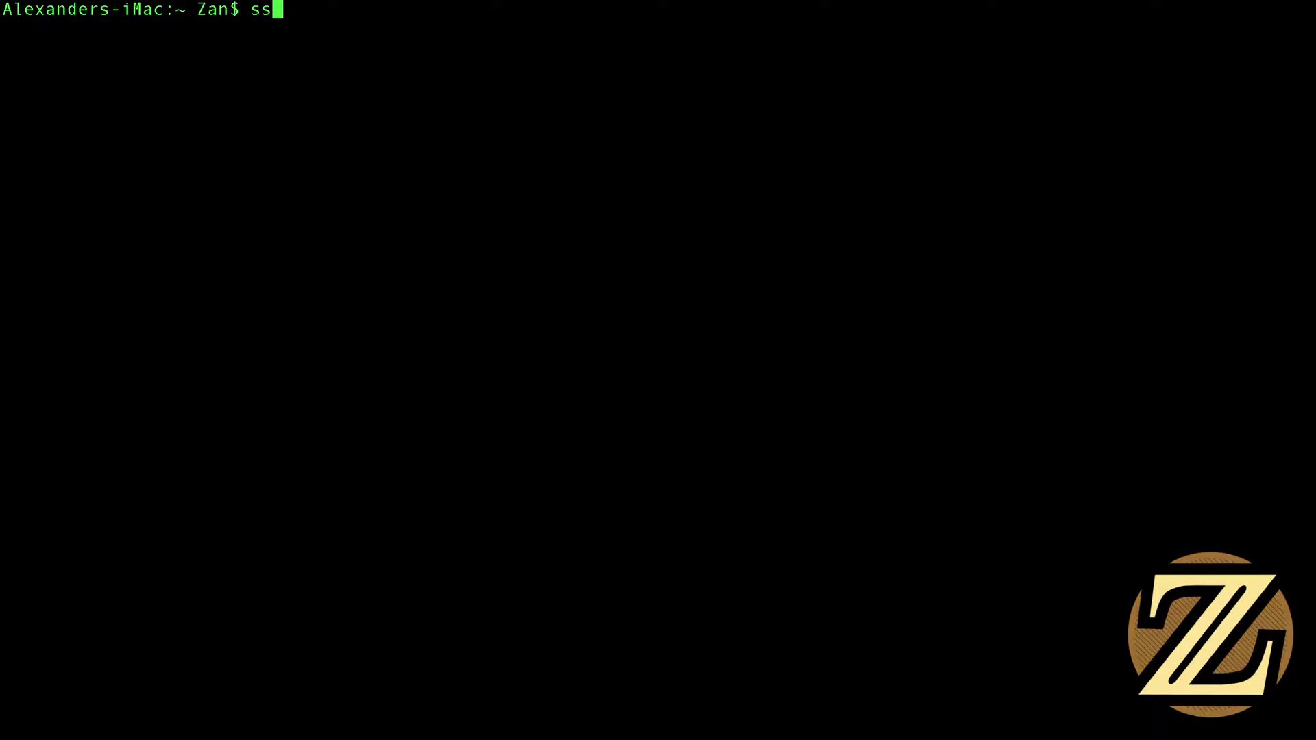
{"action": "type", "text": "h pi@raspb"}
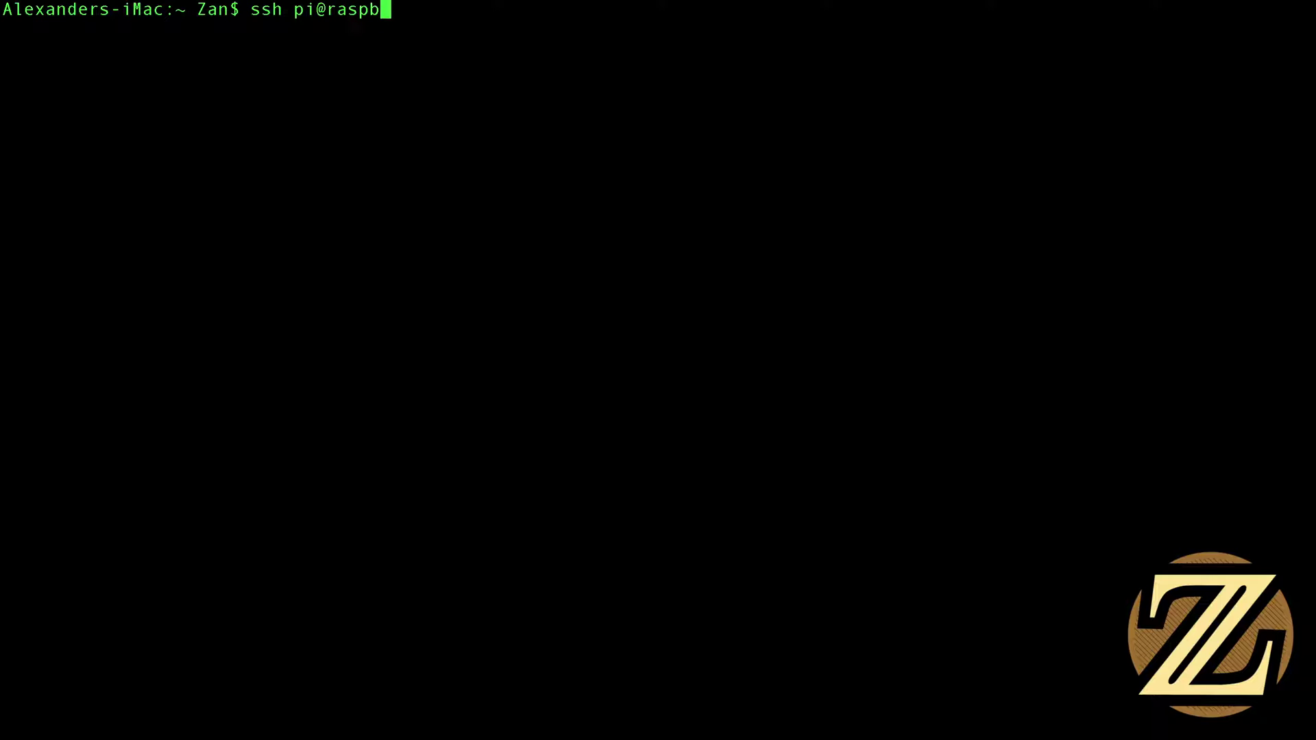
{"action": "type", "text": "errypi.local"}
{"action": "key", "text": "Return"}
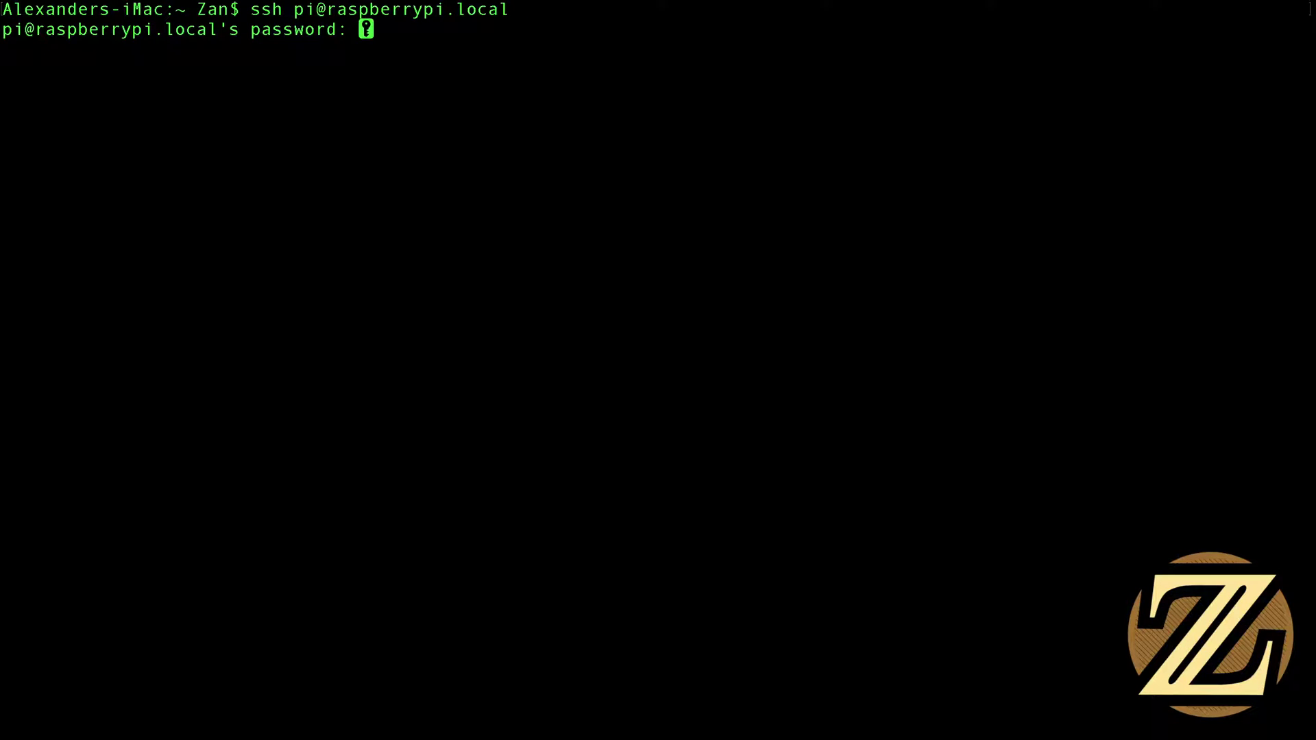
{"action": "key", "text": "Return"}
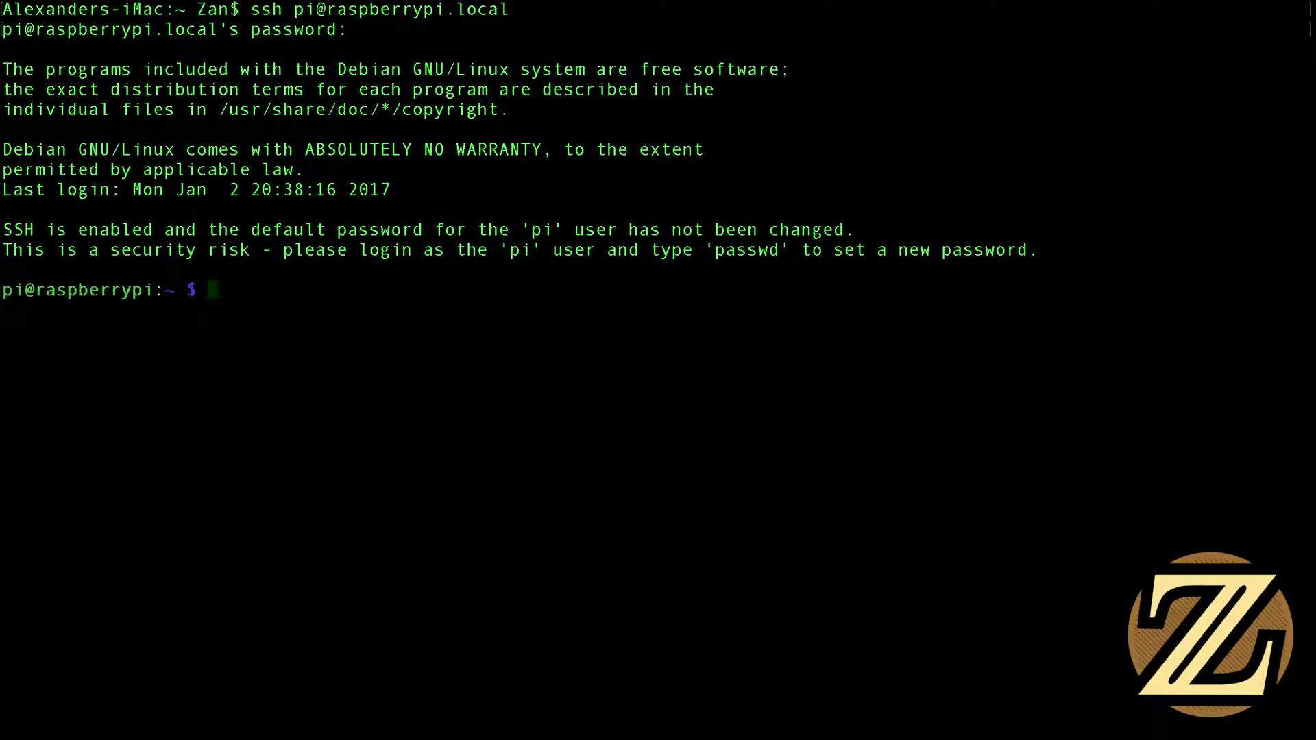
{"action": "type", "text": "sudo"}
{"action": "type", "text": "nano"}
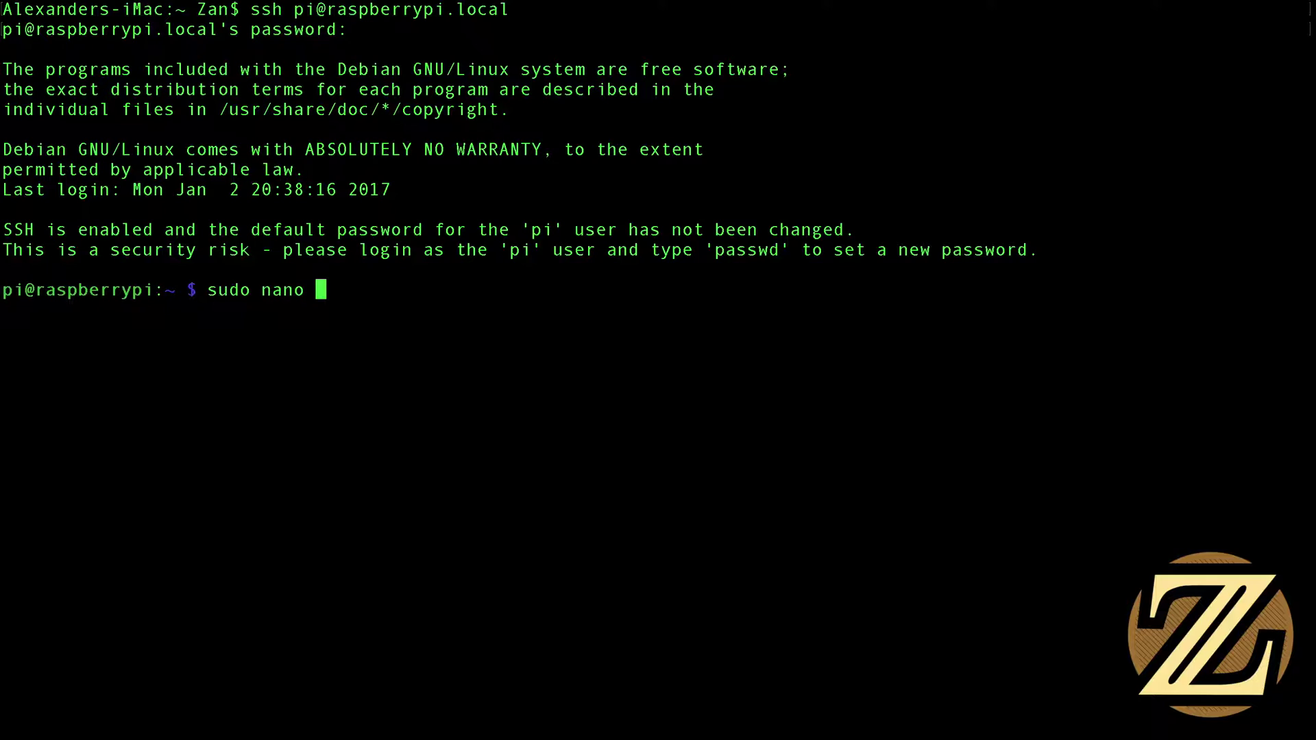
{"action": "type", "text": "/boot/config.txt"}
Open /boot/config.txt in nano and add hdmi_ignore_edid=0xa5000080 below #hdmi_mode=1
{"action": "key", "text": "Return"}
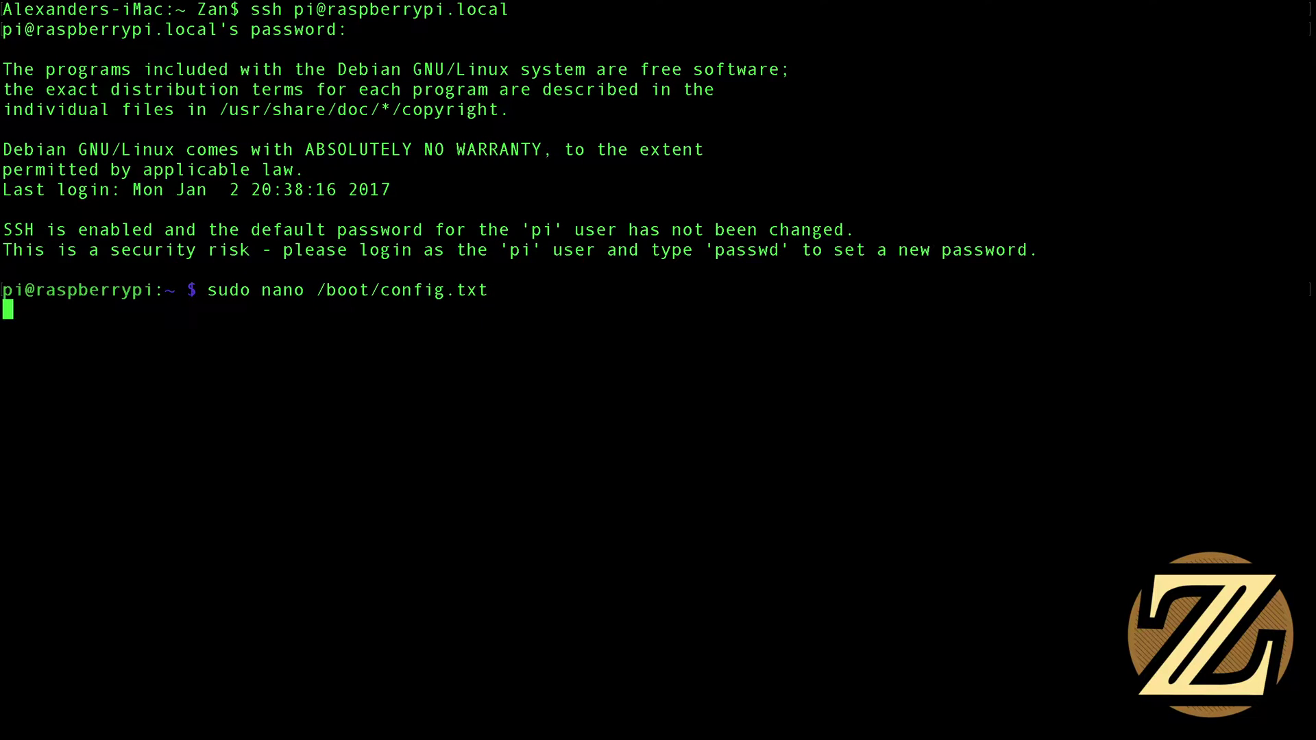
{"action": "key", "text": "Down"}
{"action": "key", "text": "Down"}
{"action": "key", "text": "Down"}
{"action": "key", "text": "Down"}
{"action": "key", "text": "Down"}
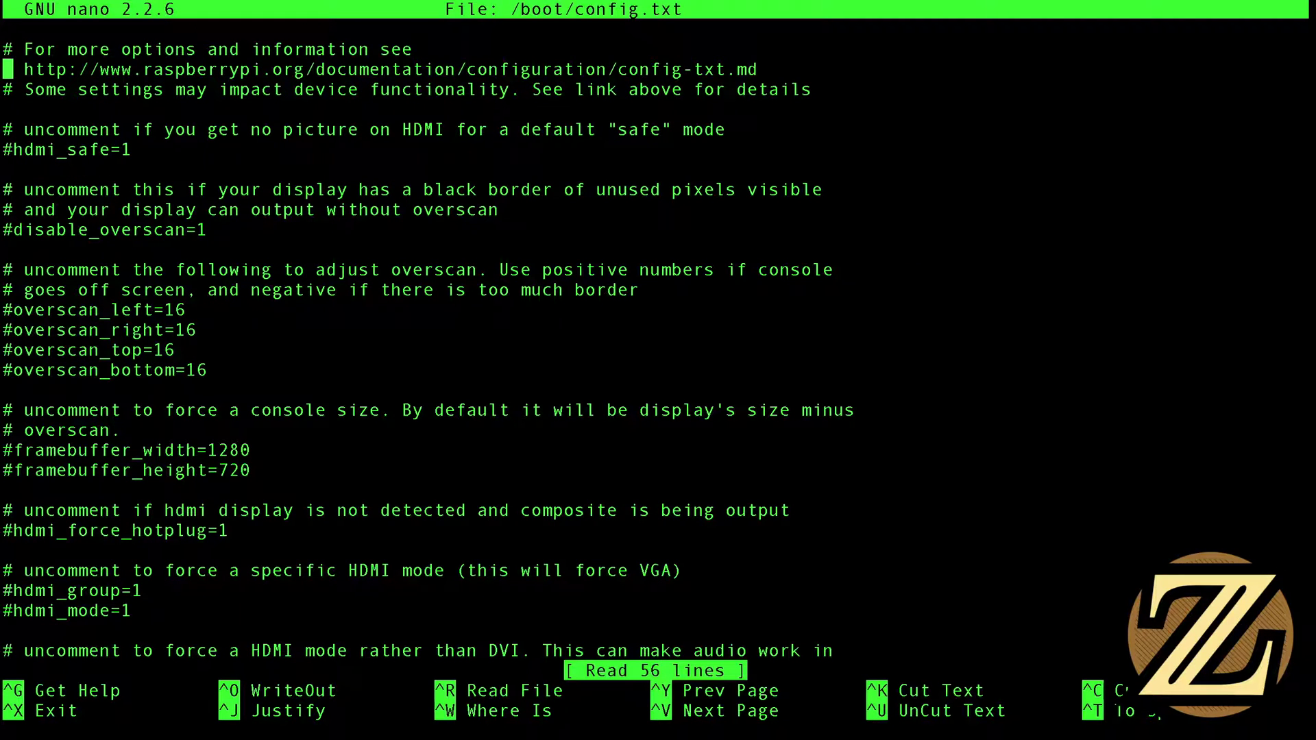
{"action": "key", "text": "Down"}
{"action": "key", "text": "Down"}
{"action": "key", "text": "Down"}
{"action": "key", "text": "Down"}
{"action": "key", "text": "Down"}
{"action": "key", "text": "Down"}
{"action": "key", "text": "Down"}
{"action": "key", "text": "Down"}
{"action": "key", "text": "Down"}
{"action": "key", "text": "Down"}
{"action": "key", "text": "Down"}
{"action": "key", "text": "Down"}
{"action": "key", "text": "Down"}
{"action": "key", "text": "Down"}
{"action": "key", "text": "Down"}
{"action": "key", "text": "Down"}
{"action": "key", "text": "Down"}
{"action": "key", "text": "Down"}
{"action": "key", "text": "Down"}
{"action": "key", "text": "Down"}
{"action": "key", "text": "Down"}
{"action": "key", "text": "Down"}
{"action": "key", "text": "Down"}
{"action": "key", "text": "Down"}
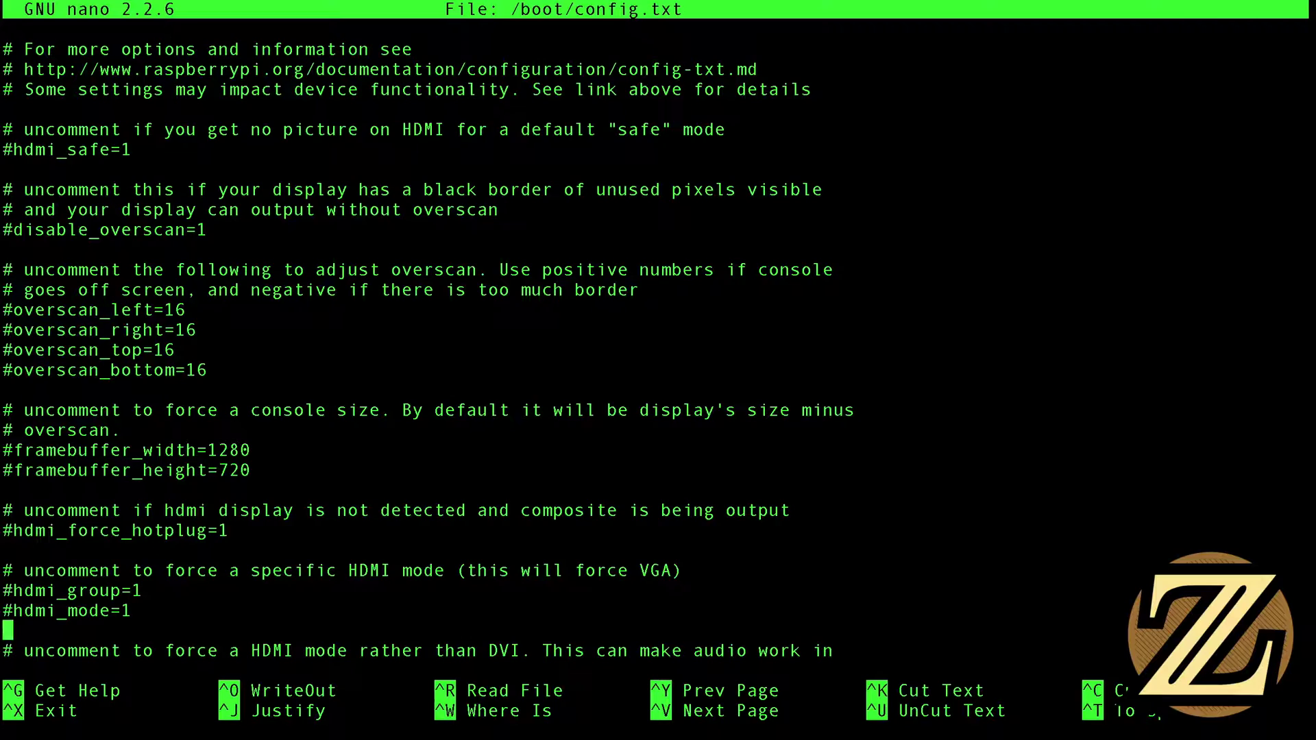
{"action": "key", "text": "Return"}
{"action": "key", "text": "Return"}
{"action": "key", "text": "Return"}
{"action": "key", "text": "Return"}
{"action": "key", "text": "Return"}
{"action": "key", "text": "Up"}
{"action": "key", "text": "Up"}
{"action": "key", "text": "Up"}
{"action": "key", "text": "Up"}
{"action": "key", "text": "Up"}
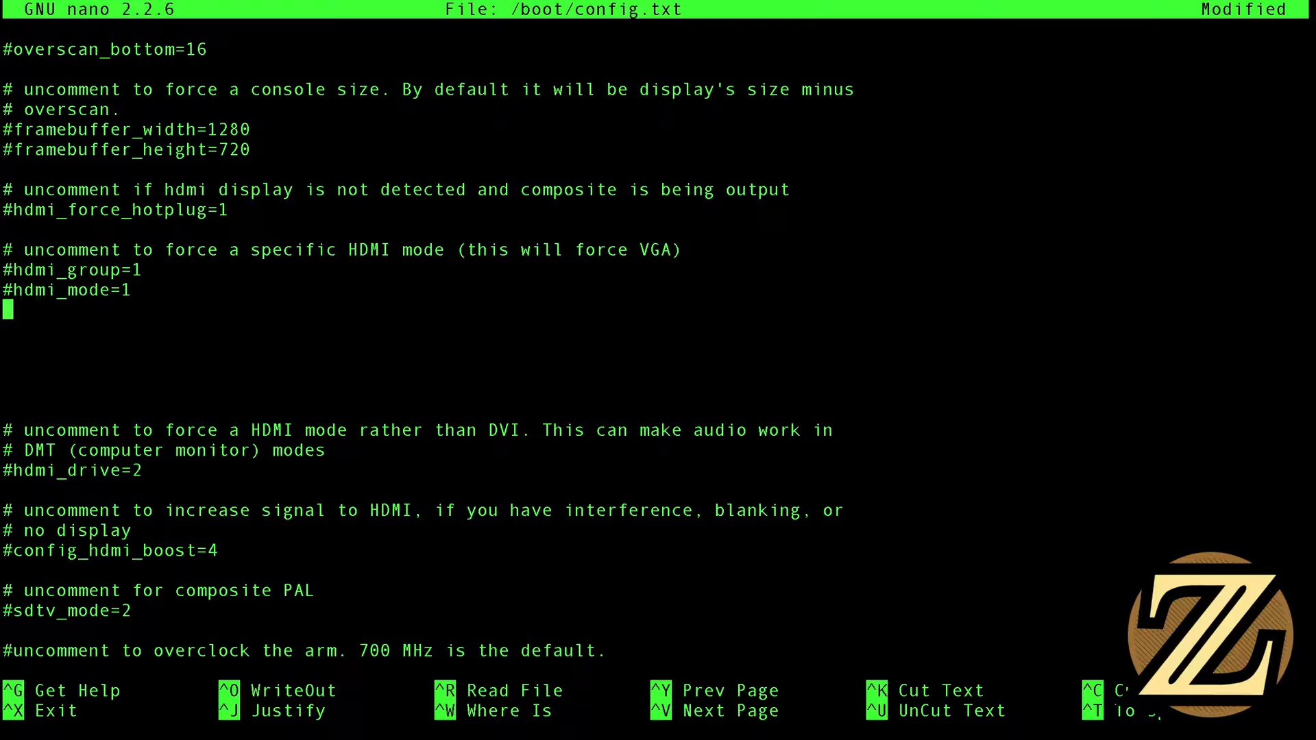
{"action": "type", "text": "hdmi_ignore"}
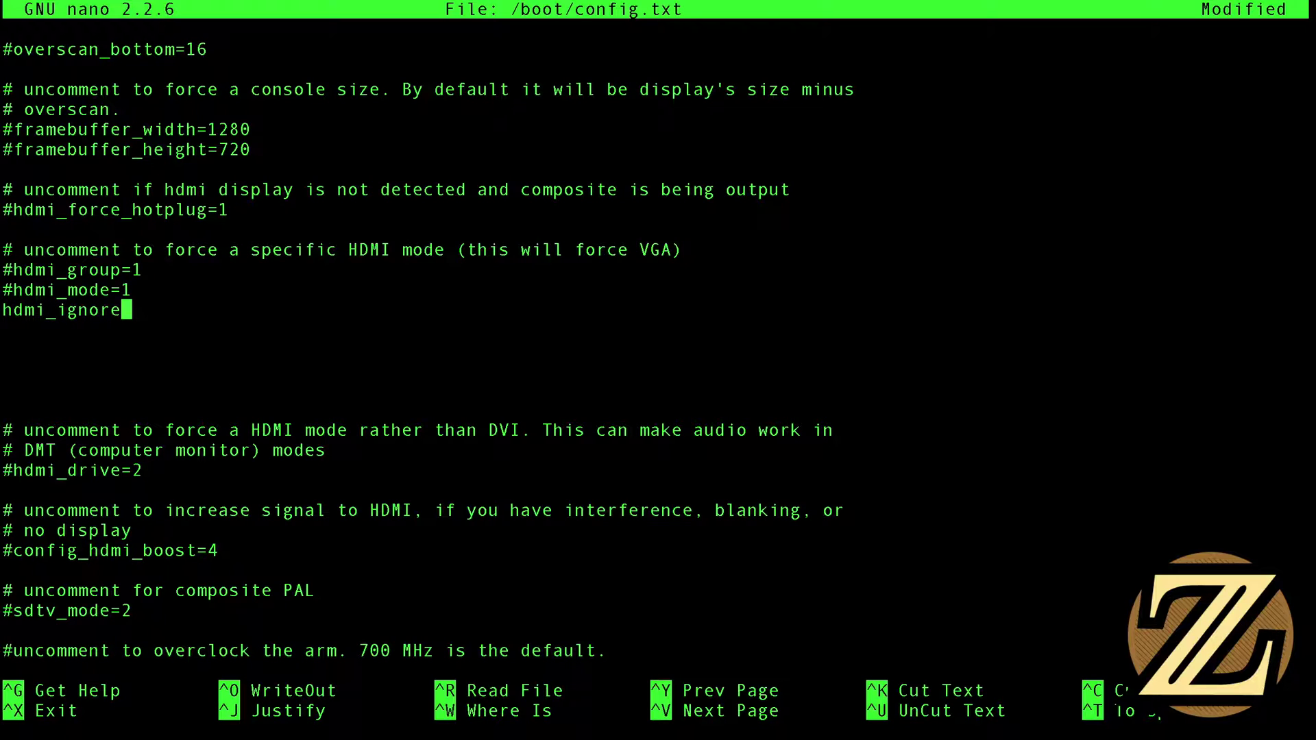
{"action": "type", "text": "_edid"}
{"action": "type", "text": "=0x"}
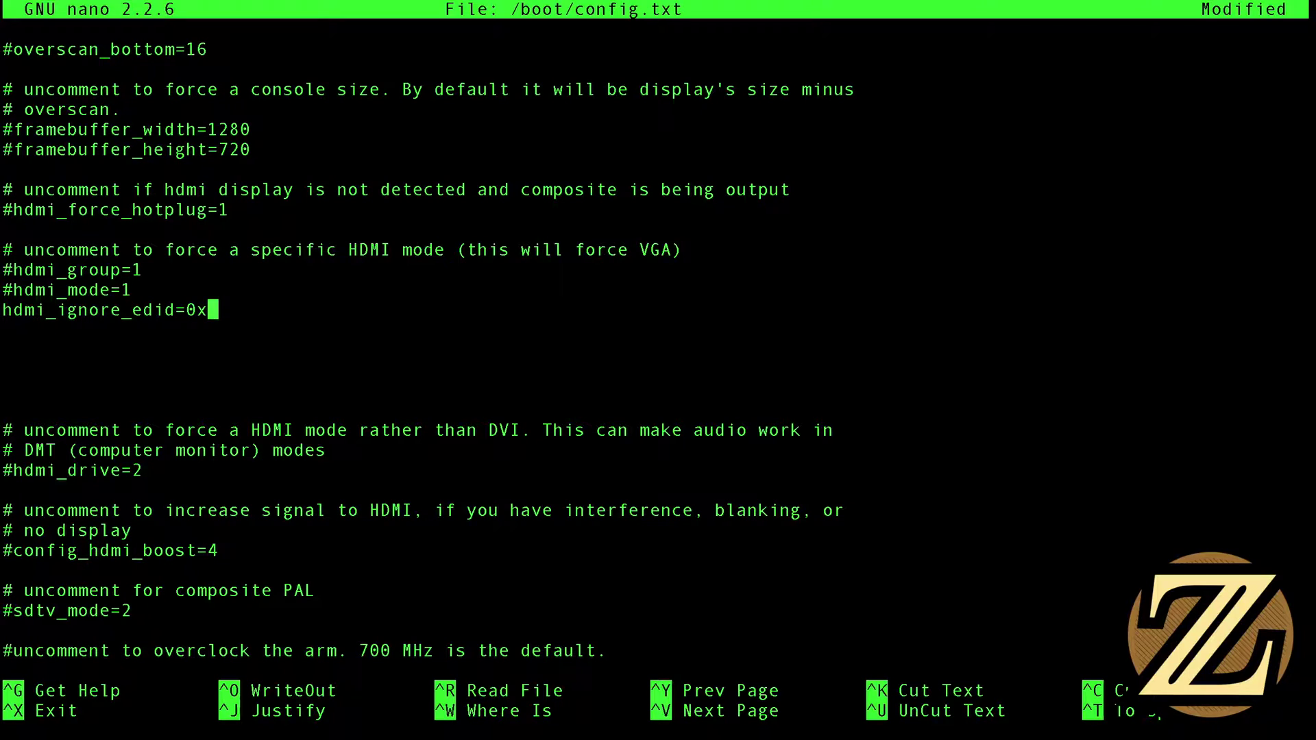
{"action": "type", "text": "a50000"}
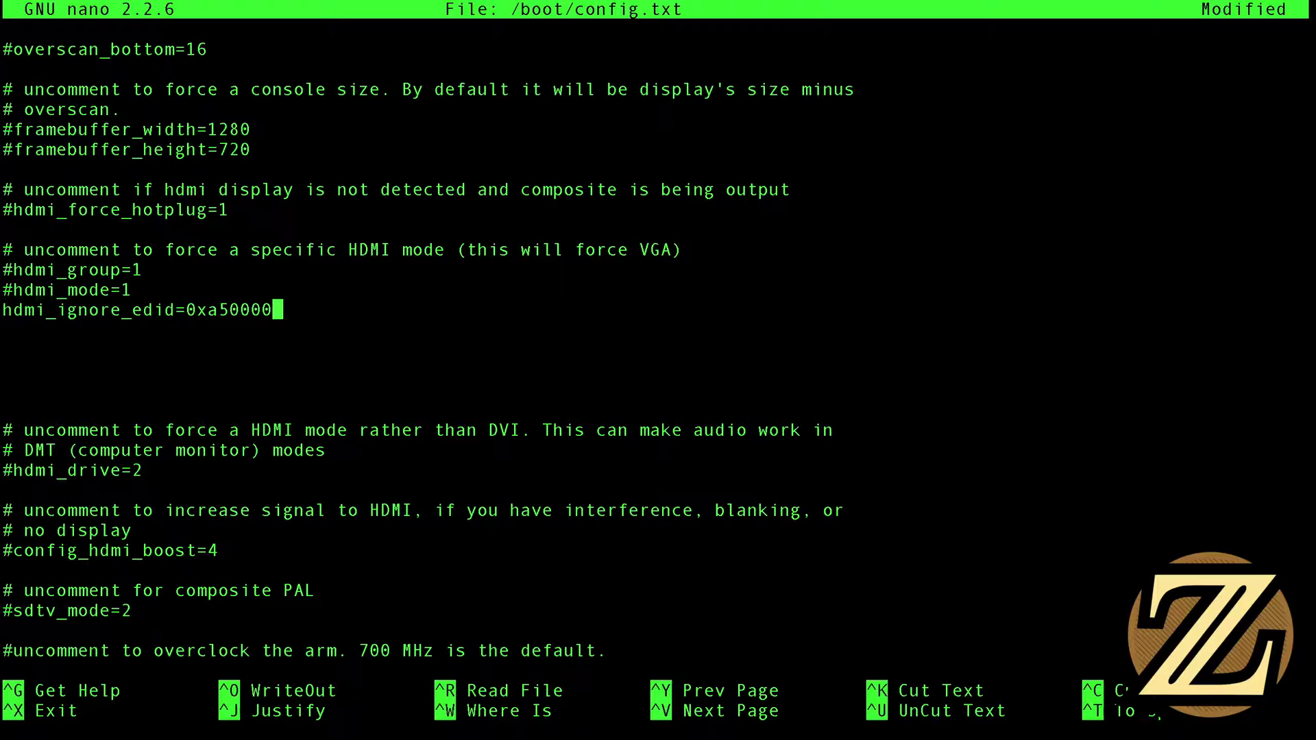
{"action": "type", "text": "80"}
{"action": "key", "text": "Return"}
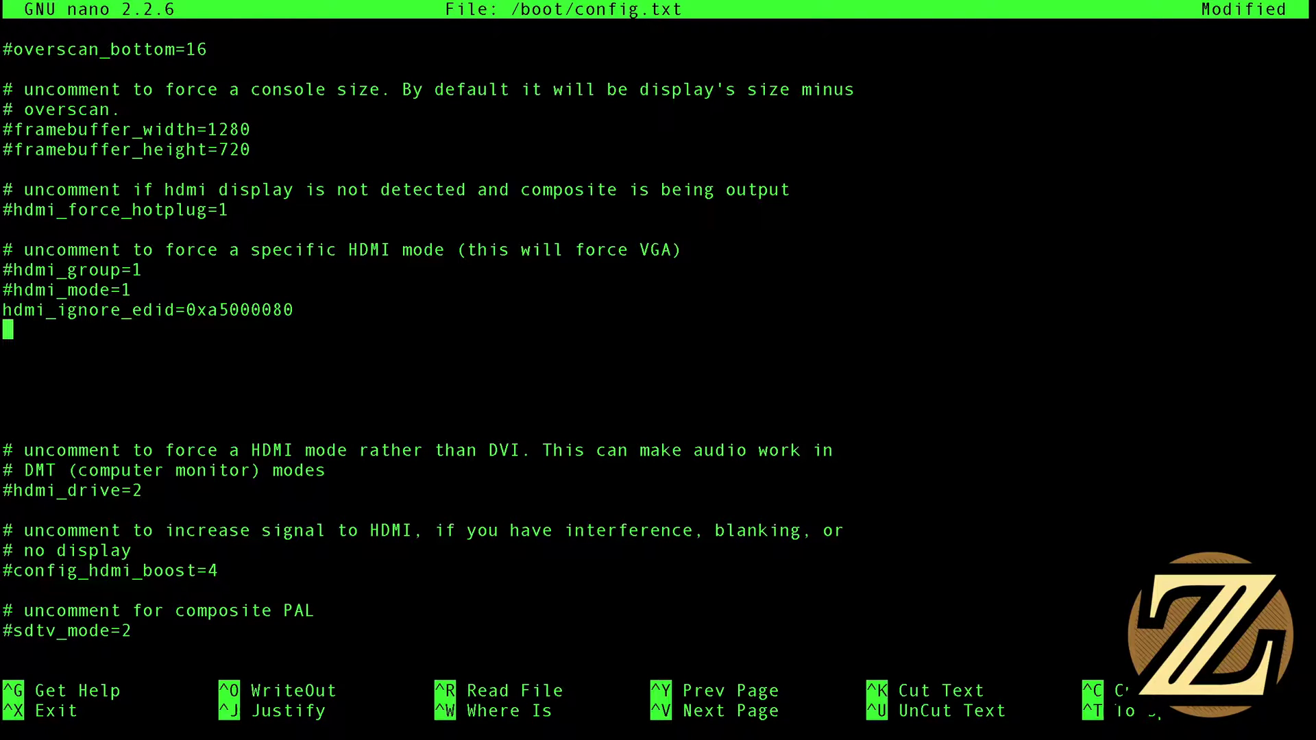
Add the lines hdmi_group=2 and hdmi_mode=85 under the EDID line, then exit nano
{"action": "type", "text": "hdmi_gro"}
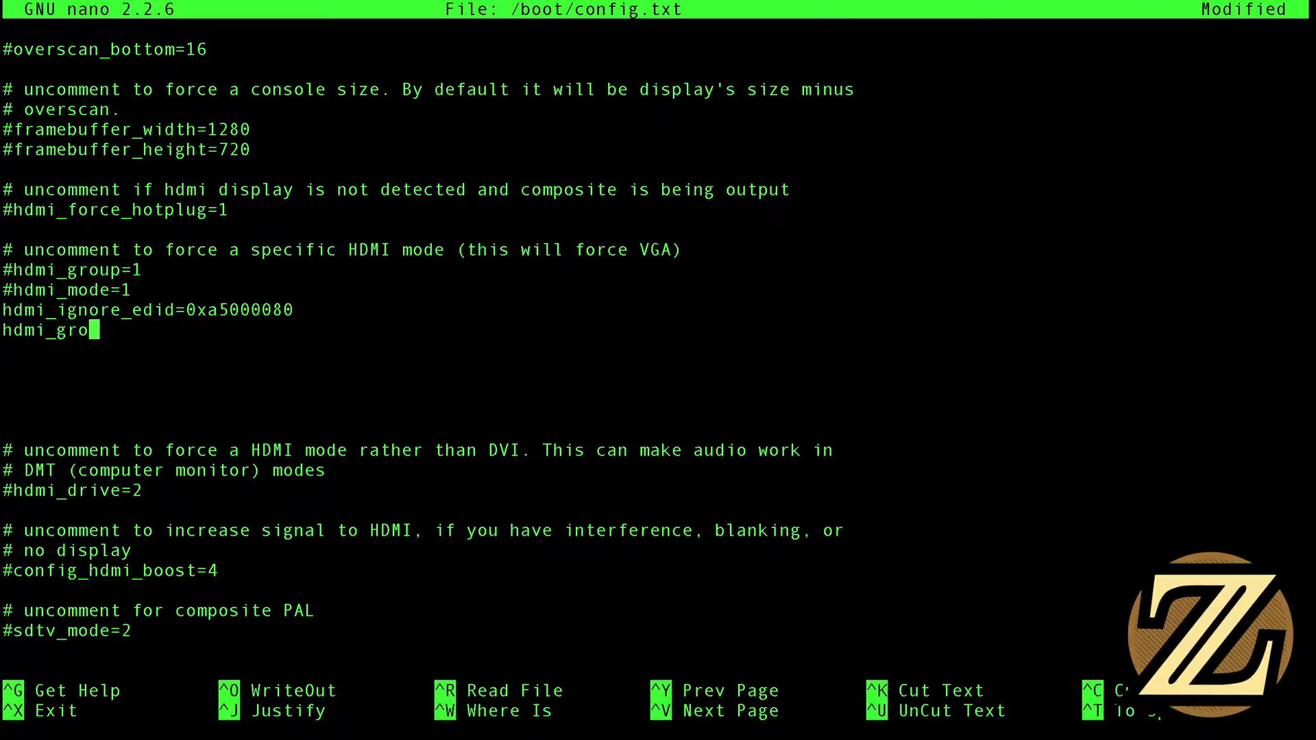
{"action": "type", "text": "up=2"}
{"action": "key", "text": "Return"}
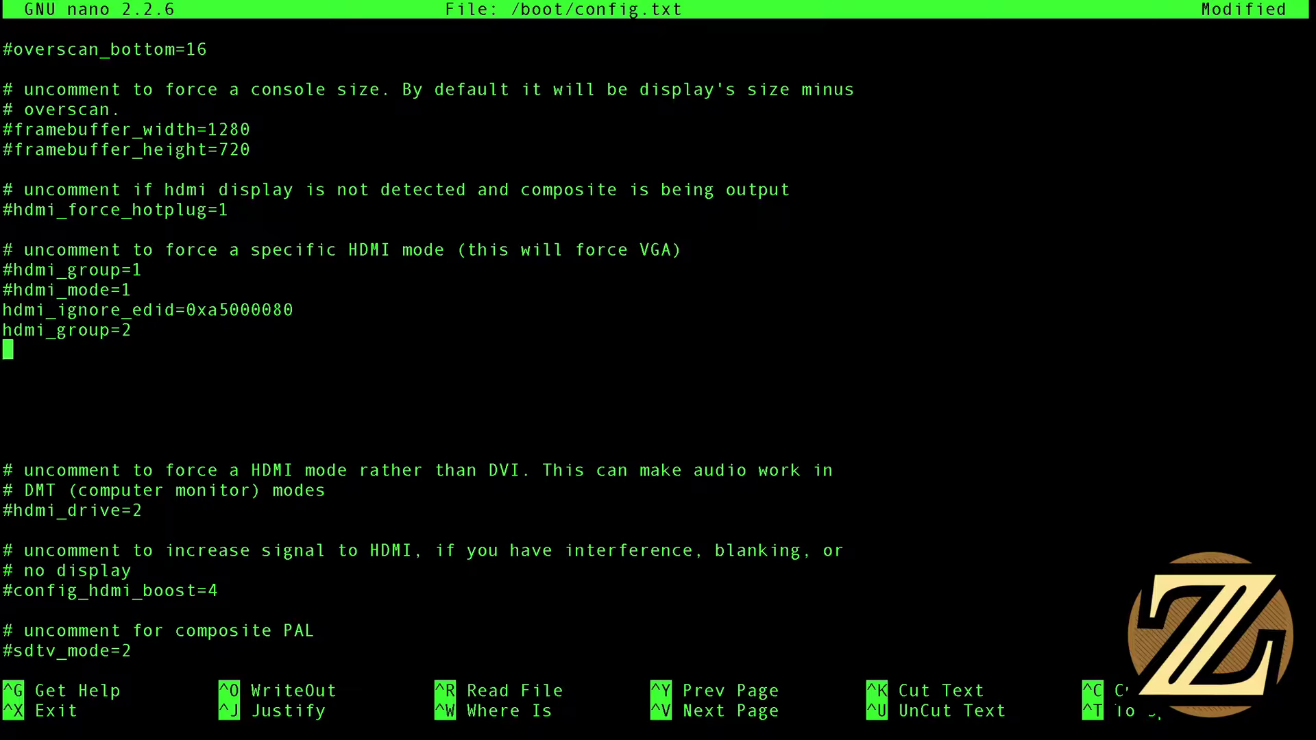
{"action": "type", "text": "hdmi_mode=85"}
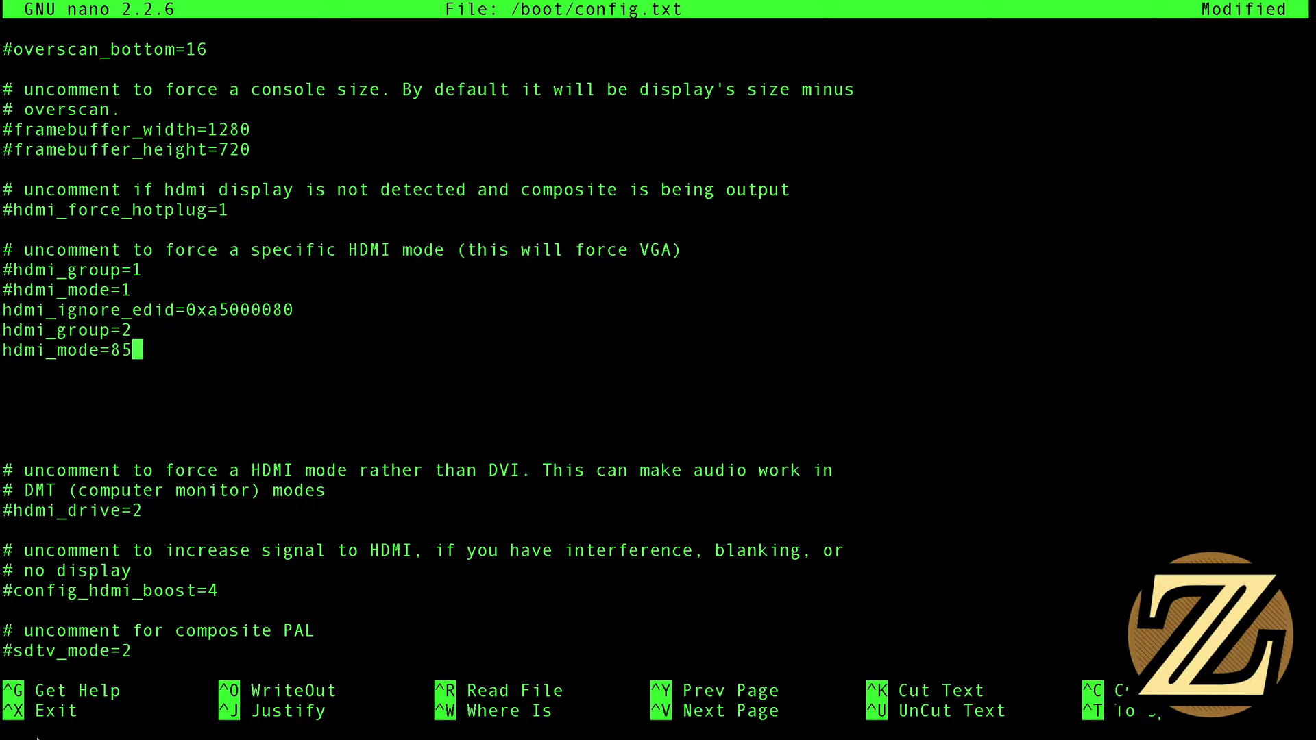
{"action": "key", "text": "ctrl+x"}
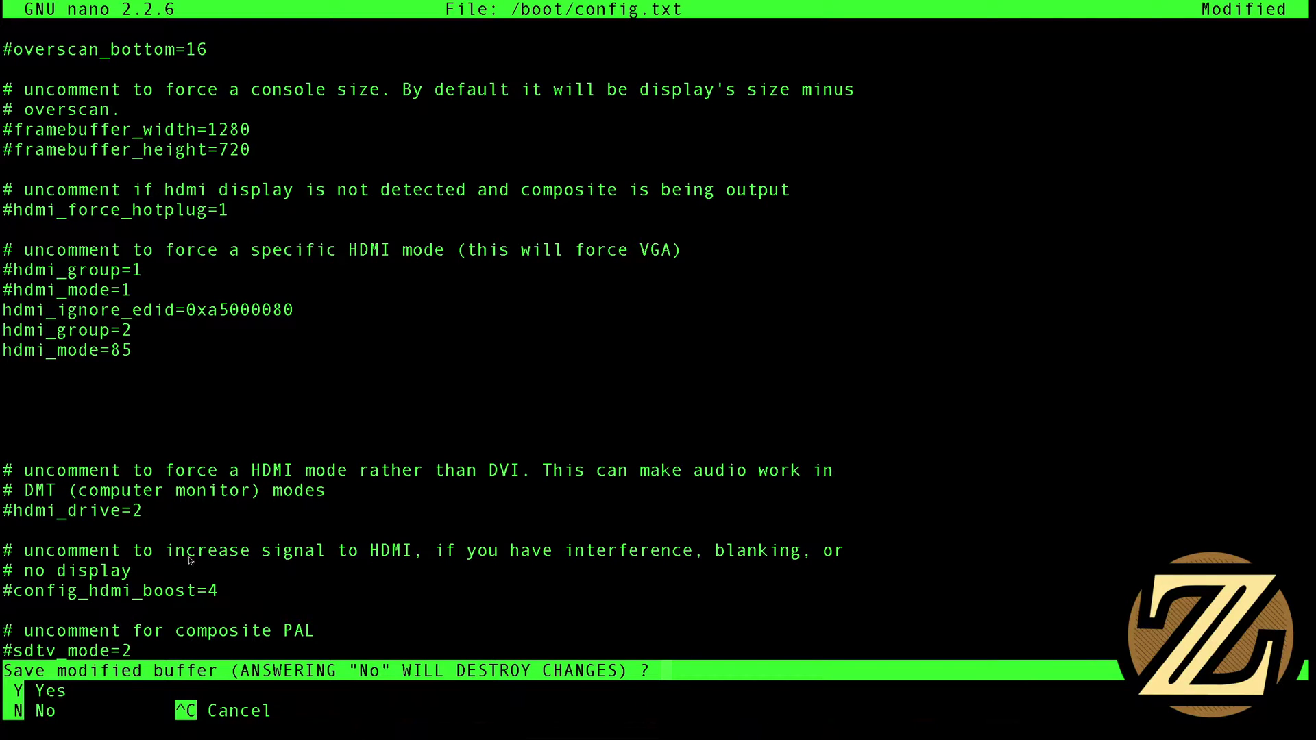
Save /boot/config.txt and reboot the Pi with sudo reboot
{"action": "key", "text": "y"}
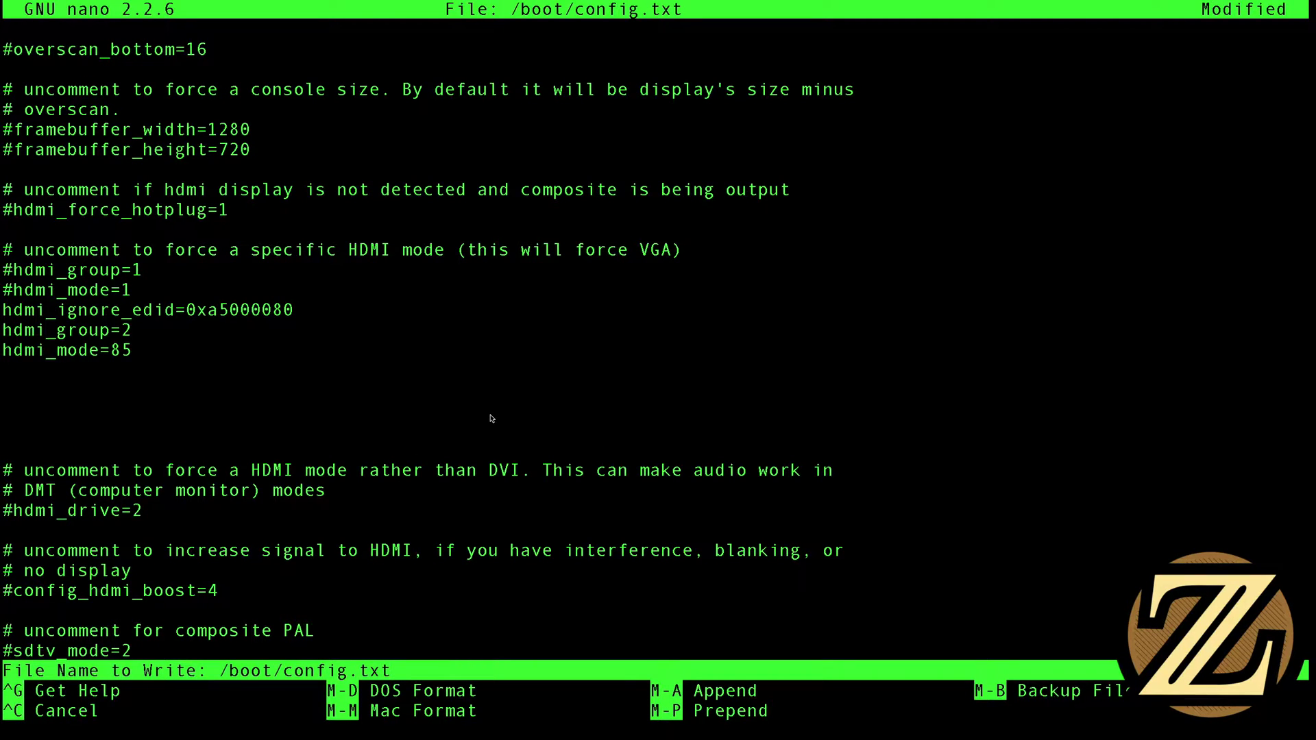
{"action": "key", "text": "Return"}
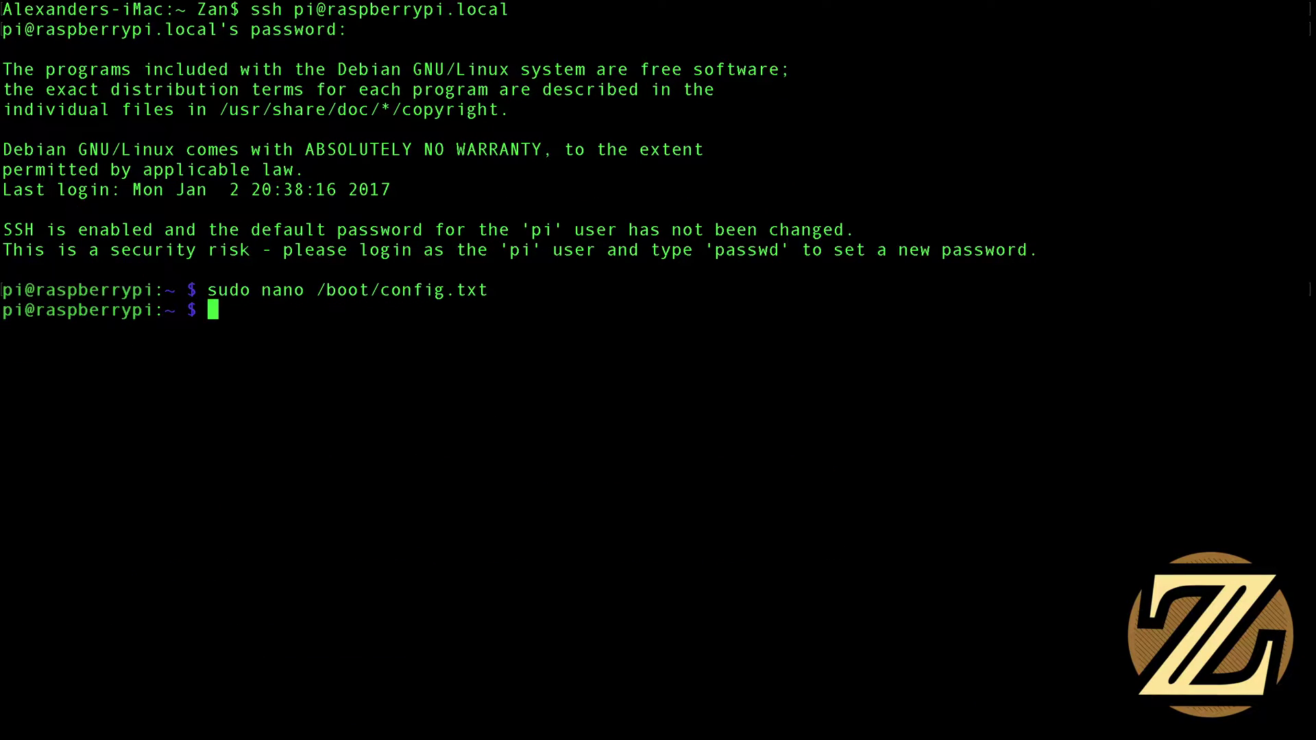
{"action": "type", "text": "sudo reboot"}
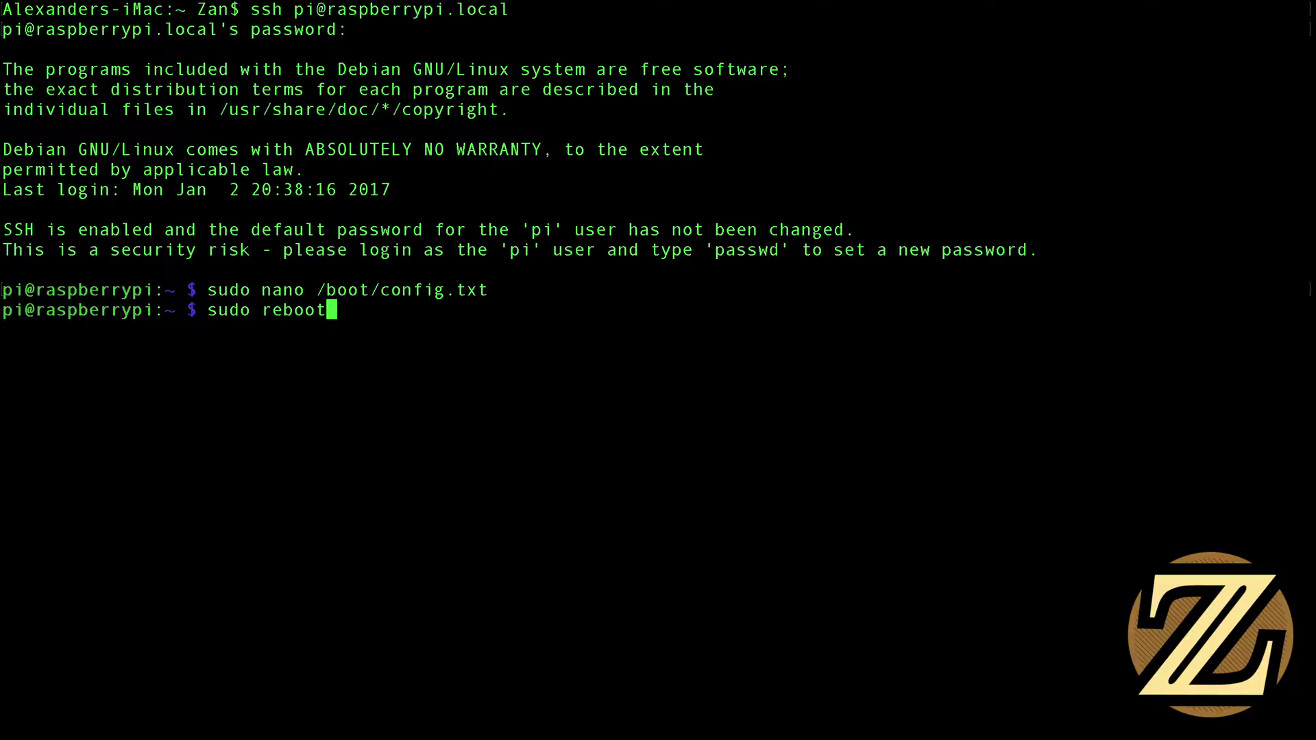
{"action": "key", "text": "Return"}
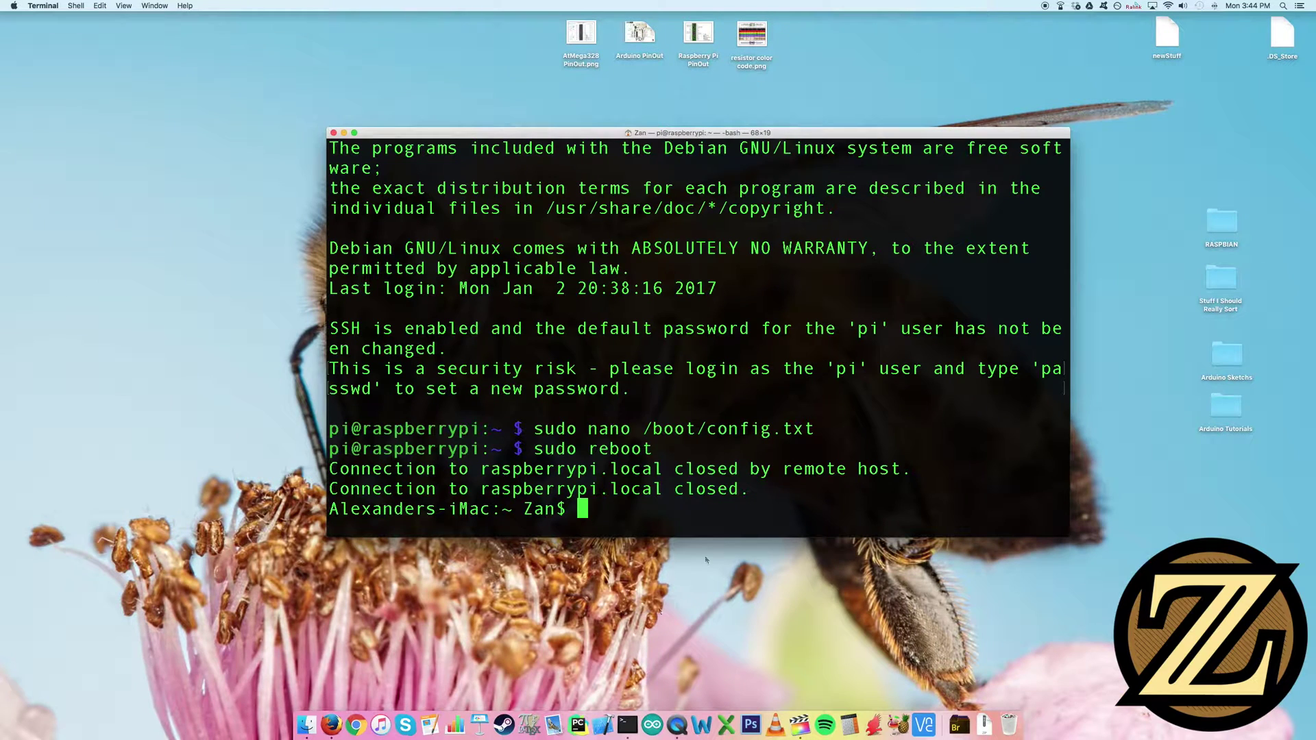
Load the VNC Viewer for Java page at 10.0.1.13:5800 in Firefox
{"action": "left_click", "coordinate": [331, 724]}
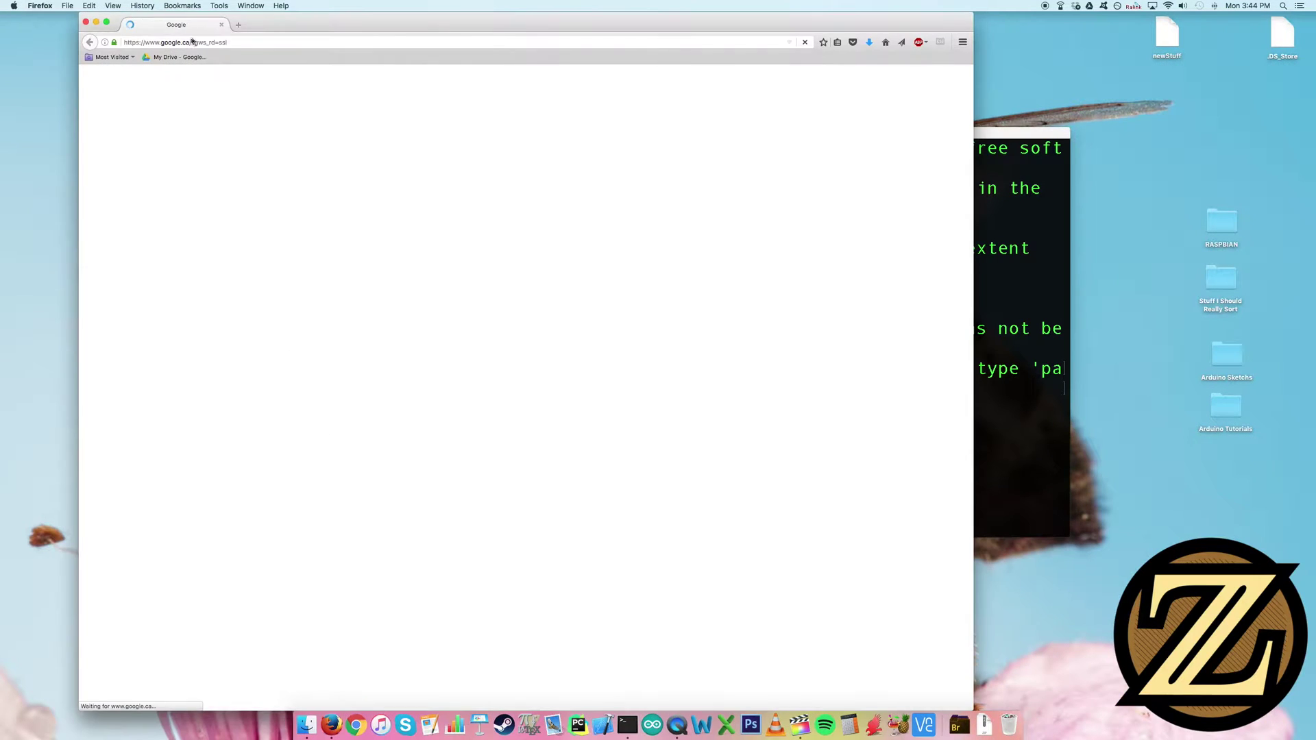
{"action": "left_click", "coordinate": [255, 41]}
{"action": "type", "text": "10.0."}
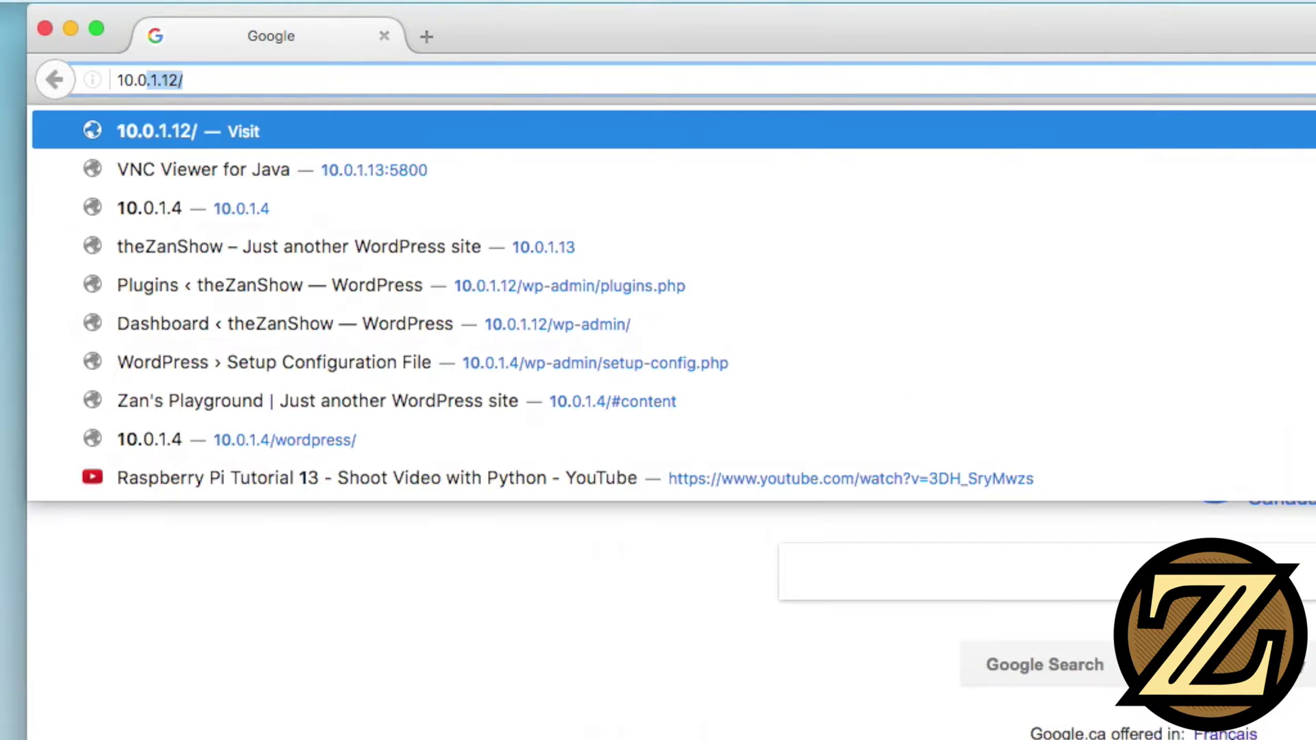
{"action": "type", "text": "1.13"}
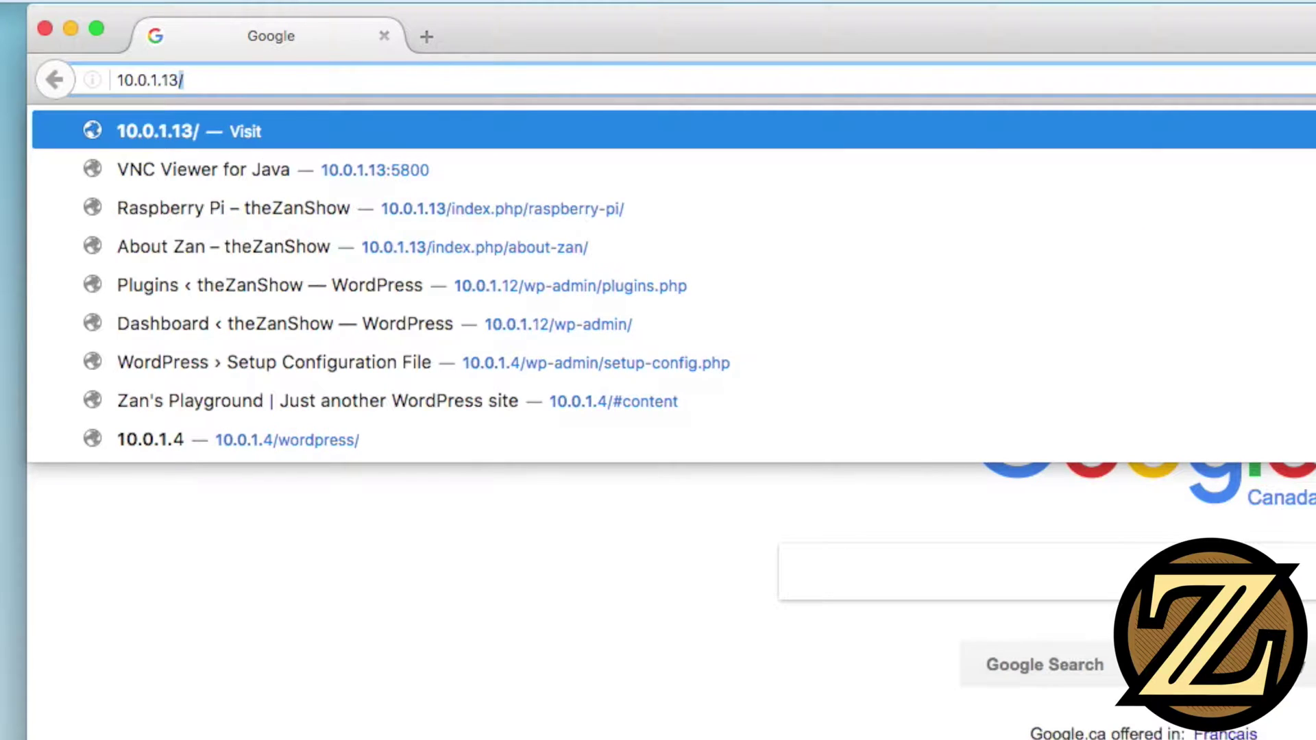
{"action": "key", "text": "BackSpace"}
{"action": "type", "text": ":5800"}
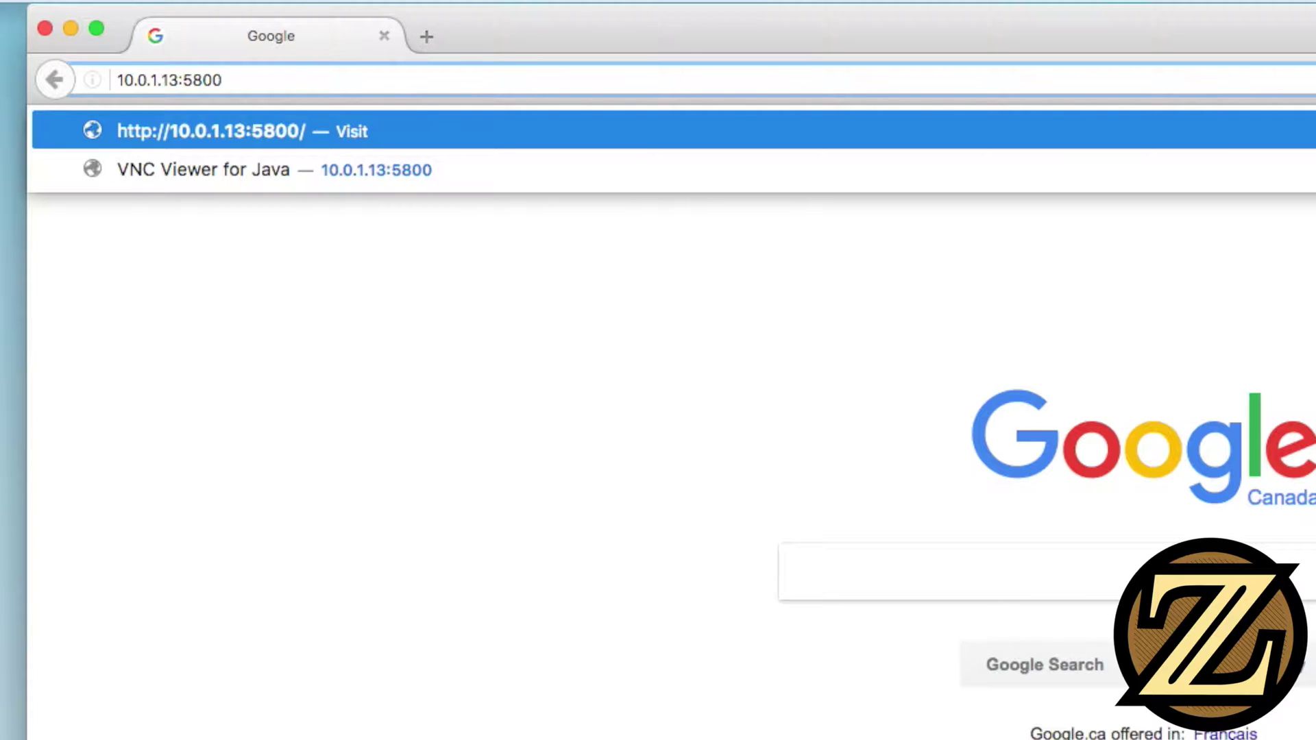
{"action": "key", "text": "Return"}
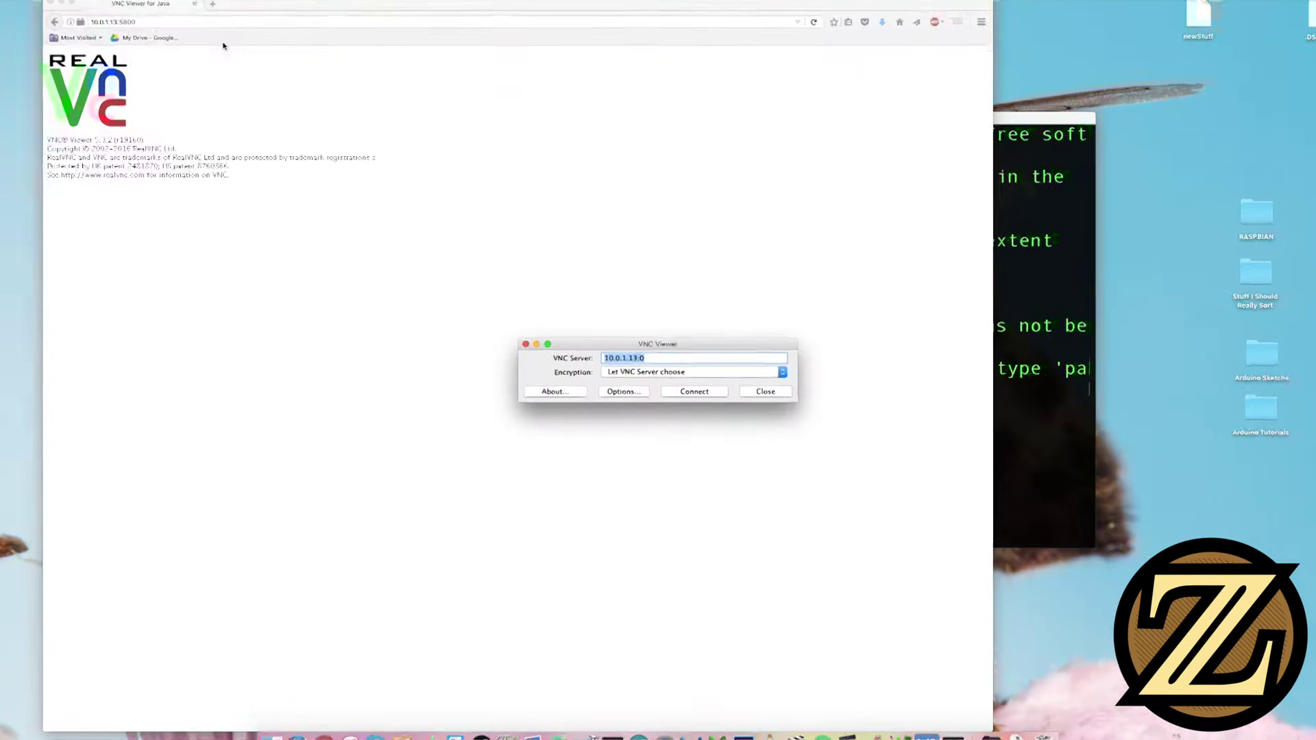
Connect to 10.0.1.13 and log in with the Pi's username and password
{"action": "left_click", "coordinate": [702, 389]}
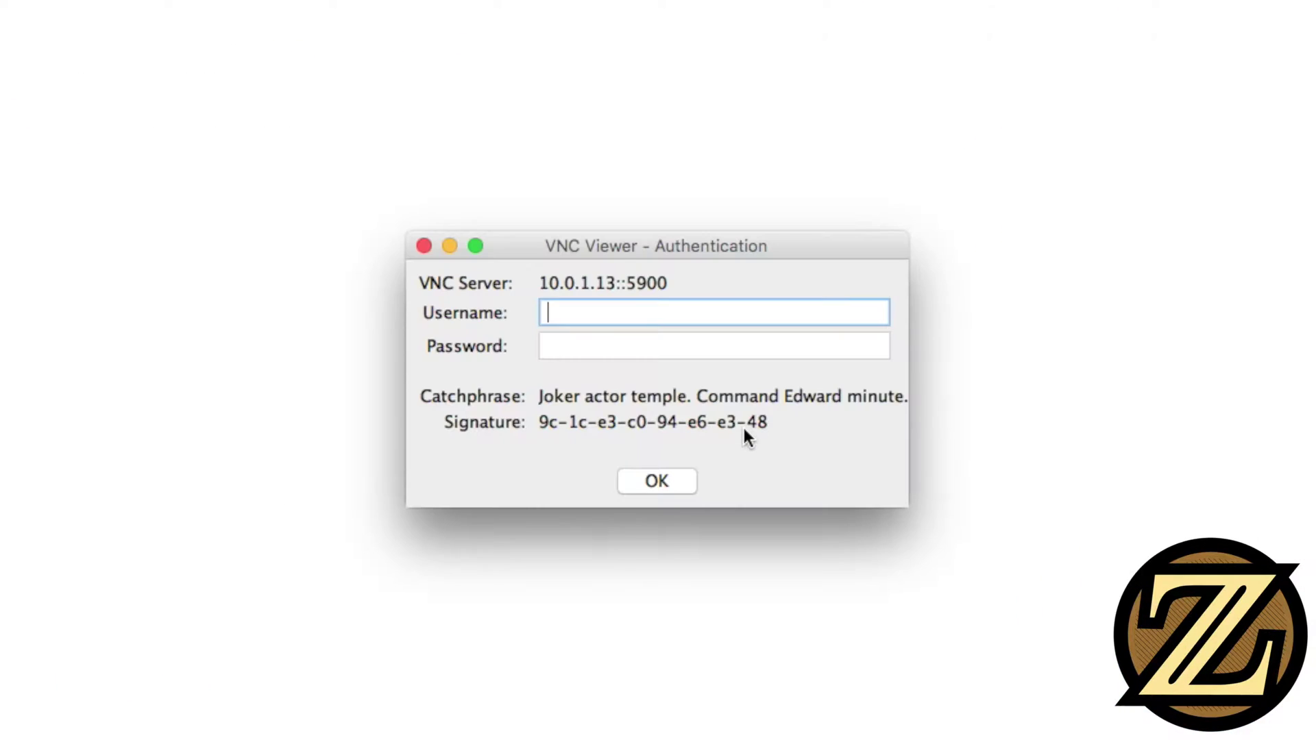
{"action": "type", "text": "pi"}
{"action": "key", "text": "Tab"}
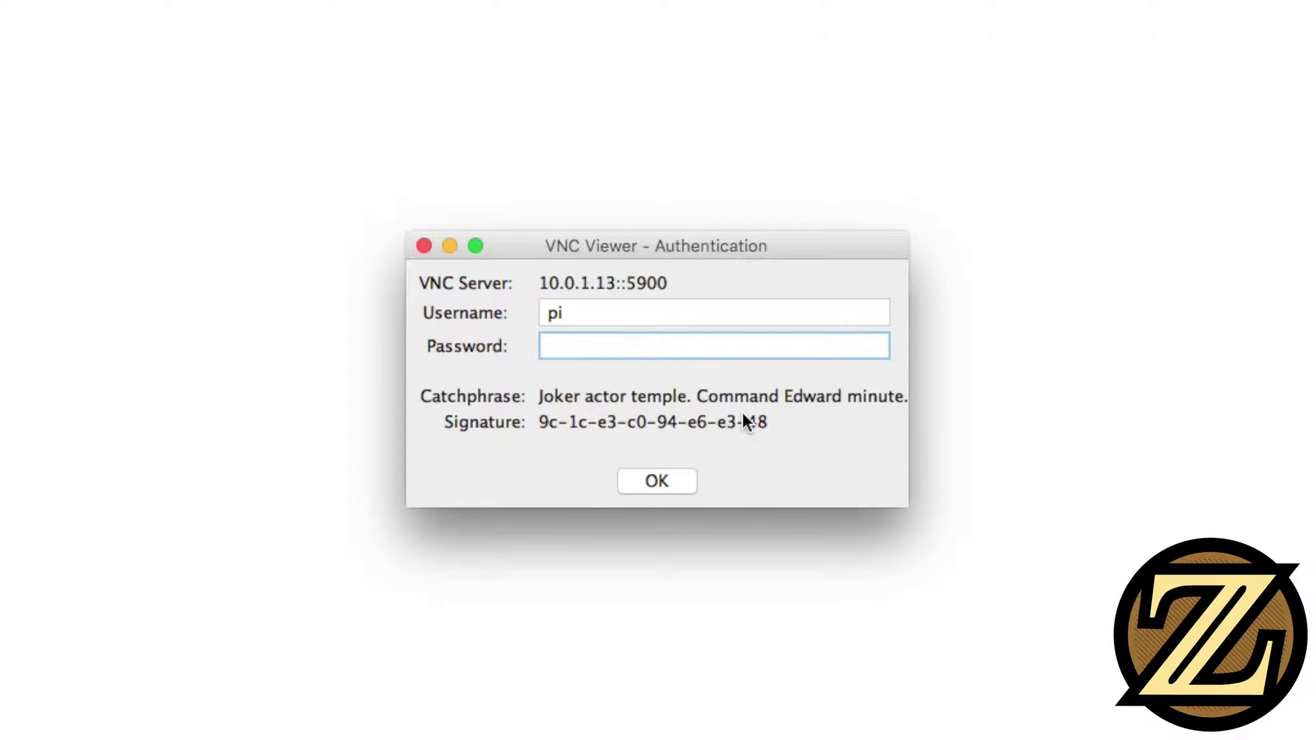
{"action": "type", "text": "raspberry"}
{"action": "key", "text": "Return"}
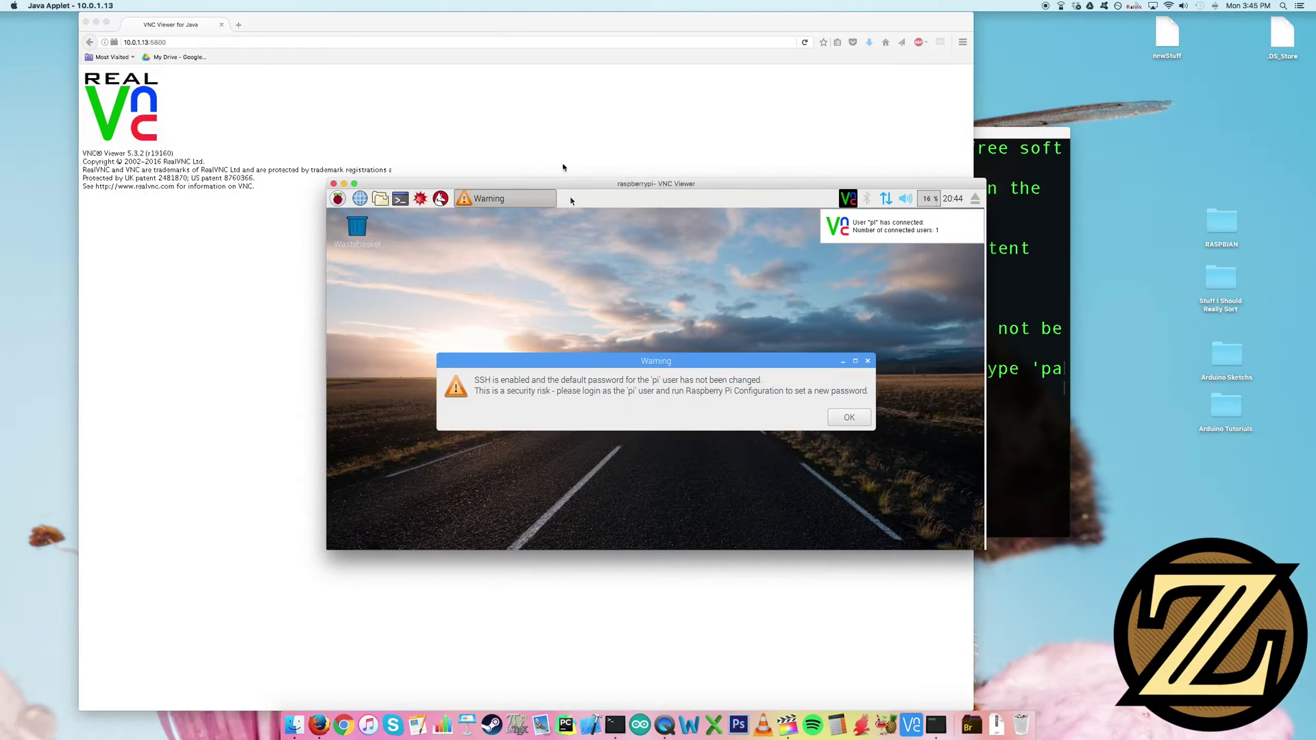
Move the Pi desktop window up-left, dismiss the default-password warning, and resize the window
{"action": "left_click_drag", "start_coordinate": [558, 183], "coordinate": [409, 79]}
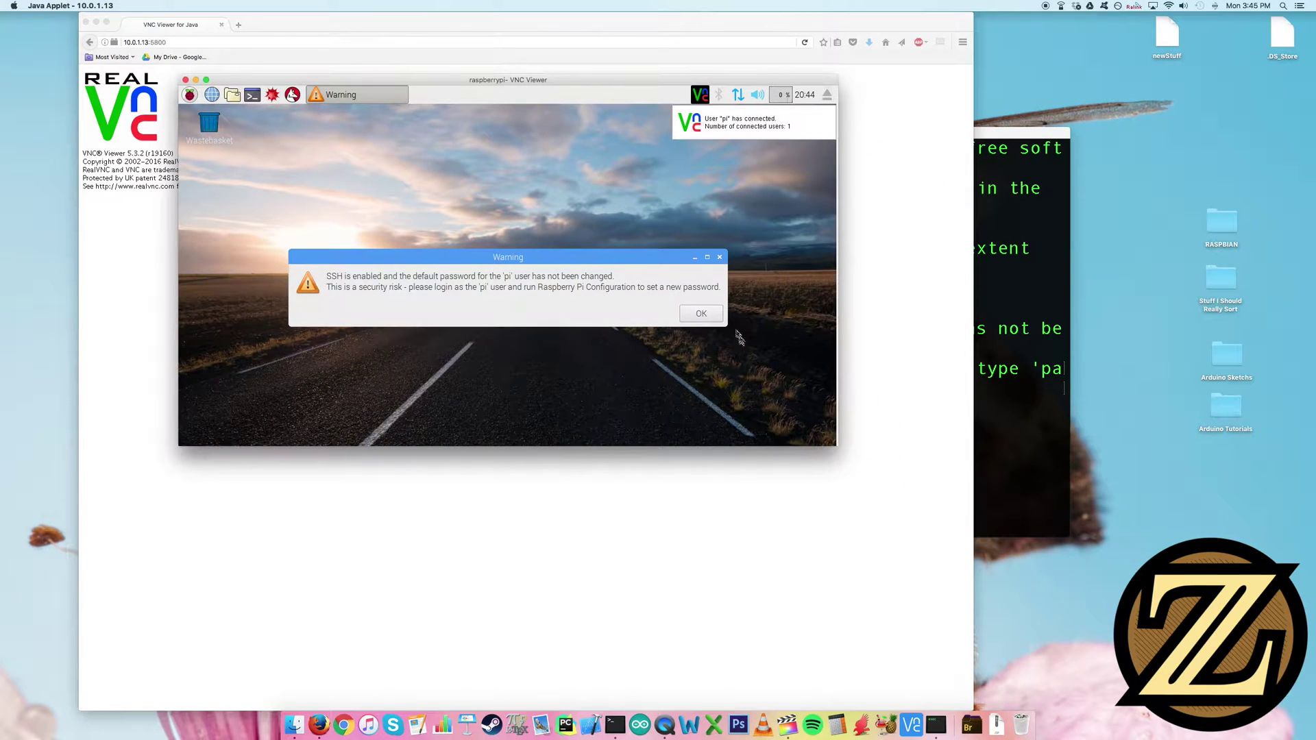
{"action": "left_click", "coordinate": [699, 313]}
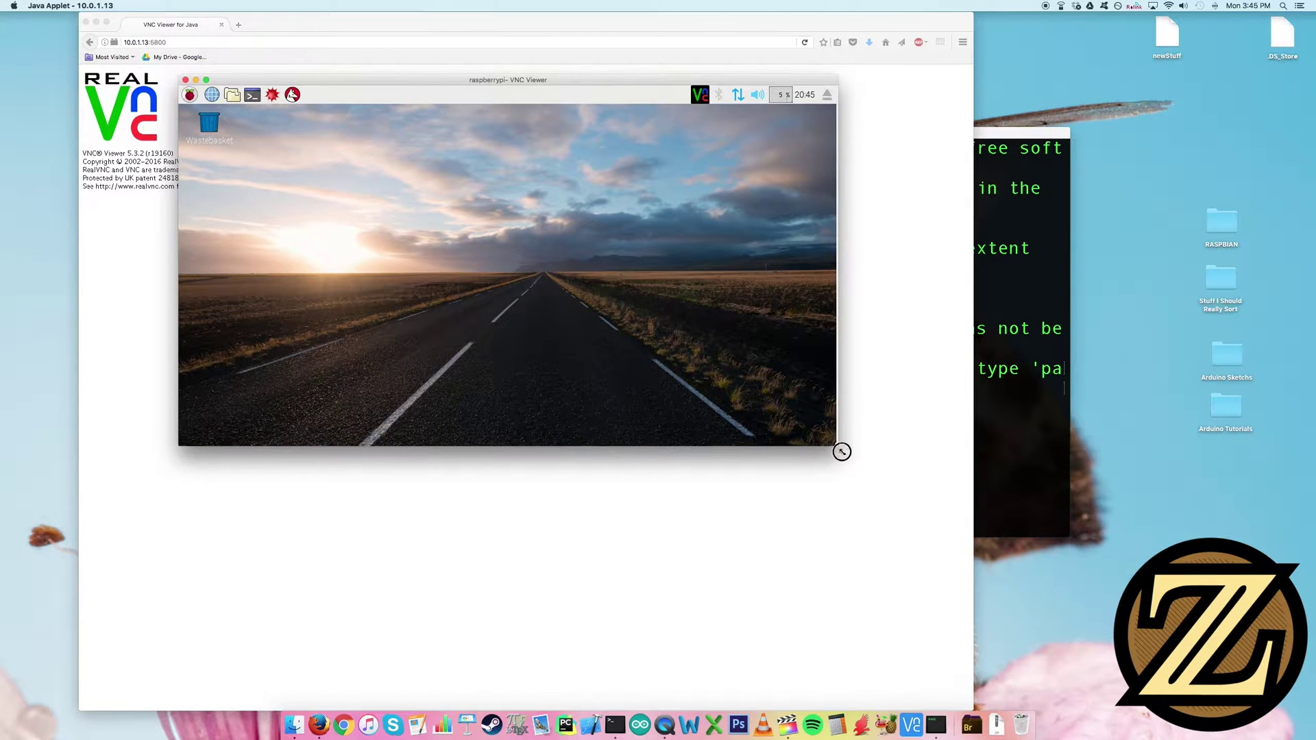
{"action": "mouse_move", "coordinate": [841, 452]}
{"action": "left_mouse_down"}
{"action": "mouse_move", "coordinate": [1043, 609]}
{"action": "mouse_move", "coordinate": [863, 508]}
{"action": "mouse_move", "coordinate": [837, 455]}
{"action": "left_mouse_up"}
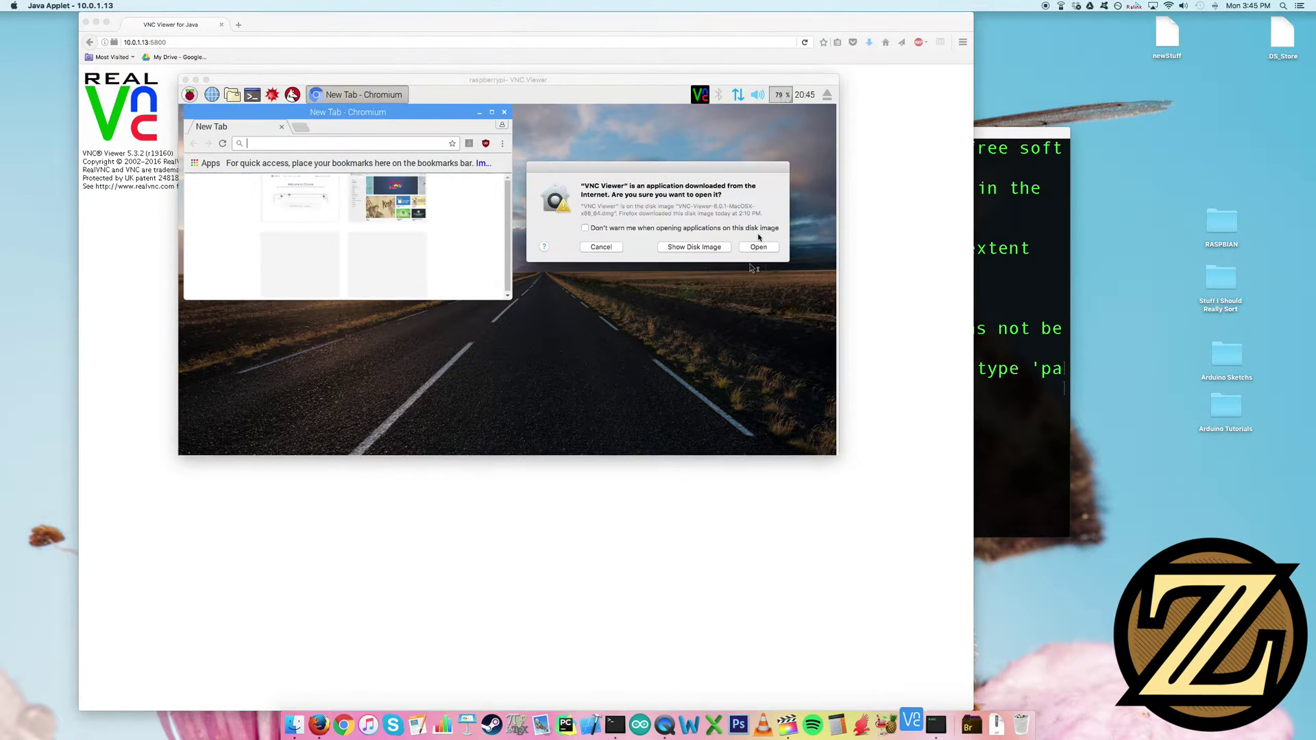
Allow VNC Viewer to open and connect to the saved 10.0.1.13 server with the password
{"action": "left_click", "coordinate": [758, 247]}
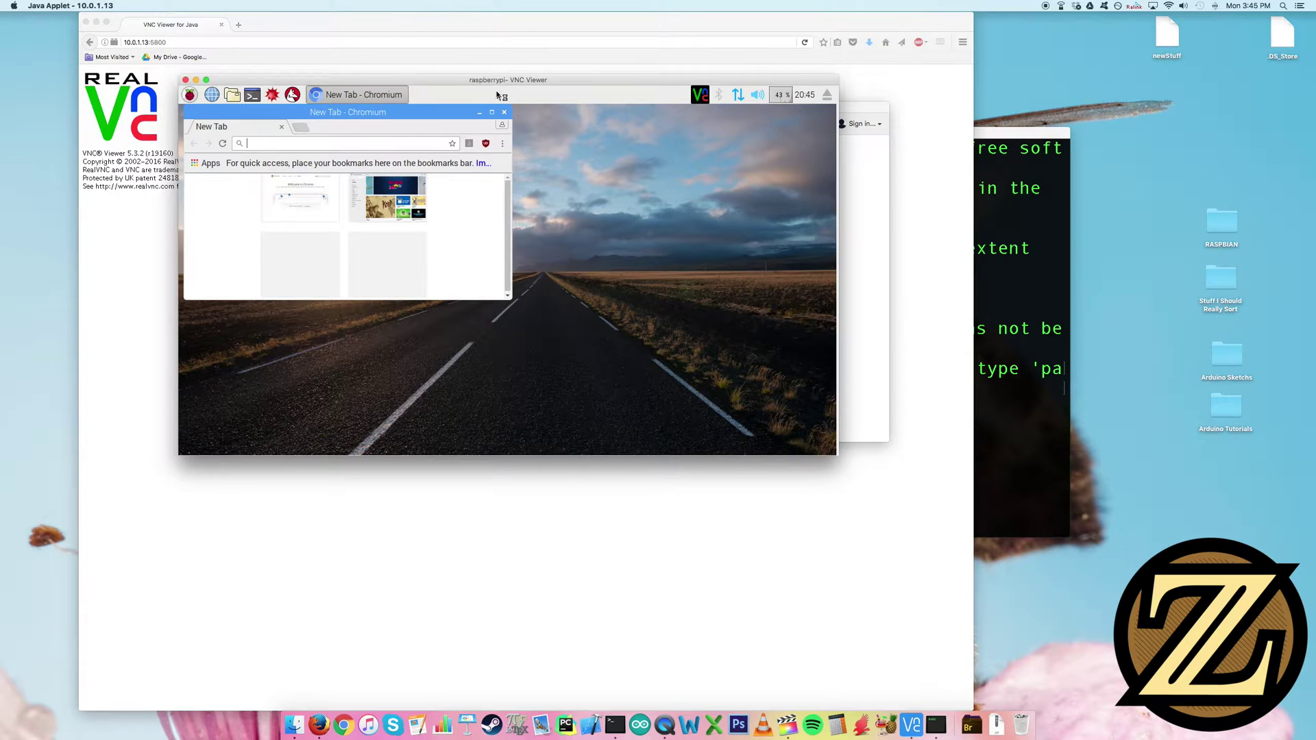
{"action": "double_click", "coordinate": [476, 176]}
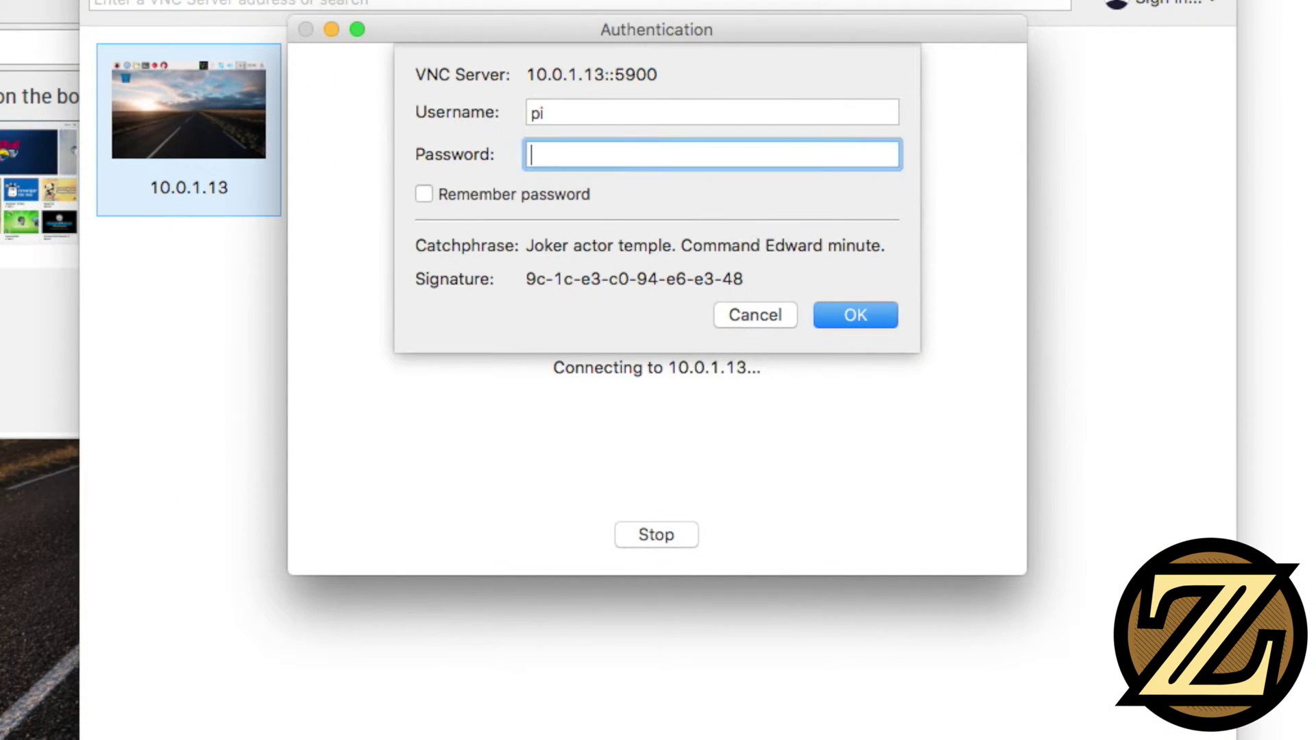
{"action": "type", "text": "raspberry"}
{"action": "key", "text": "Return"}
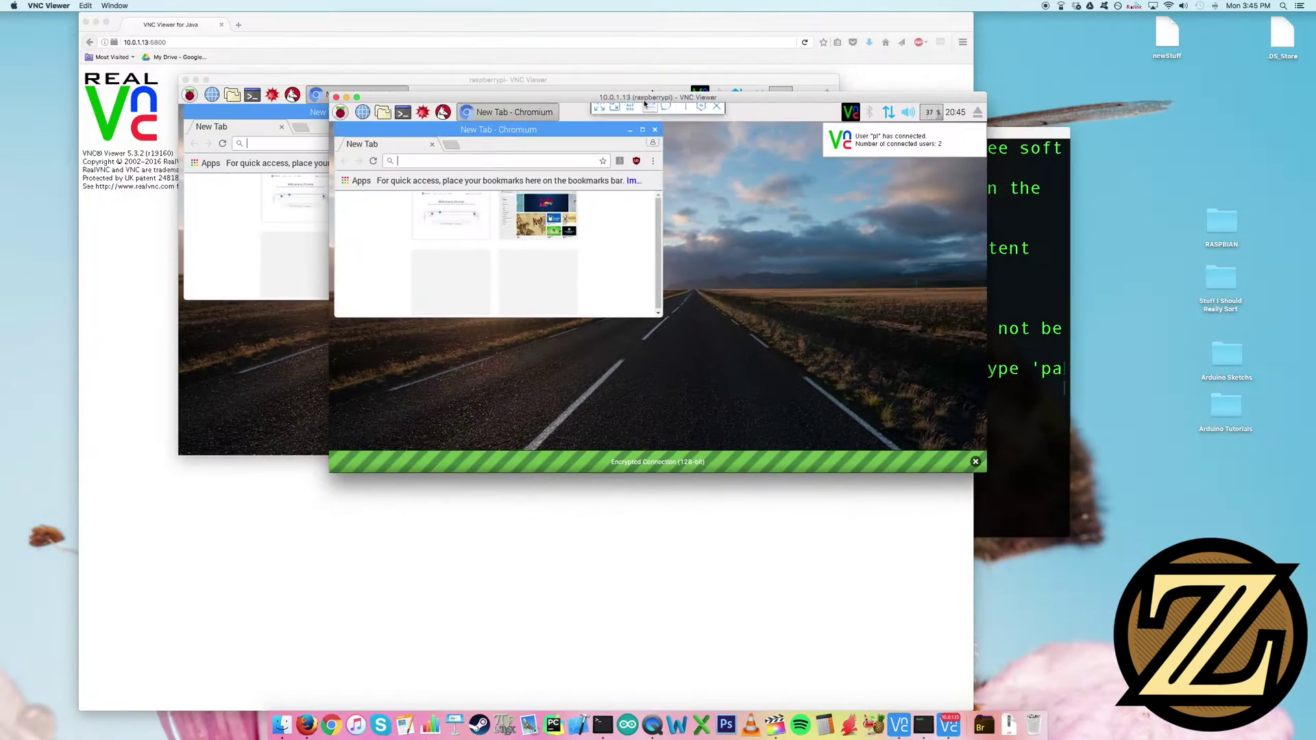
Enlarge the new remote window to fill most of the screen and reposition Chromium within it
{"action": "left_click_drag", "start_coordinate": [643, 123], "coordinate": [882, 150]}
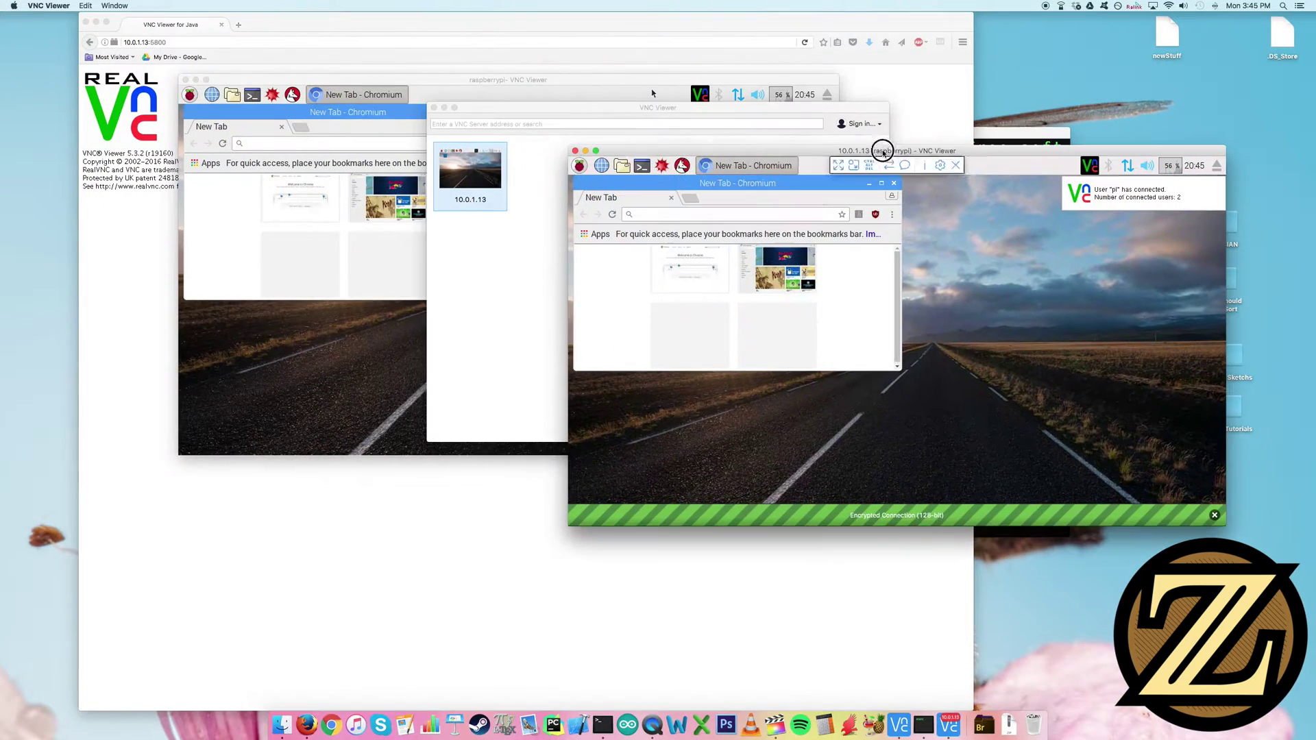
{"action": "left_click_drag", "start_coordinate": [763, 183], "coordinate": [984, 269]}
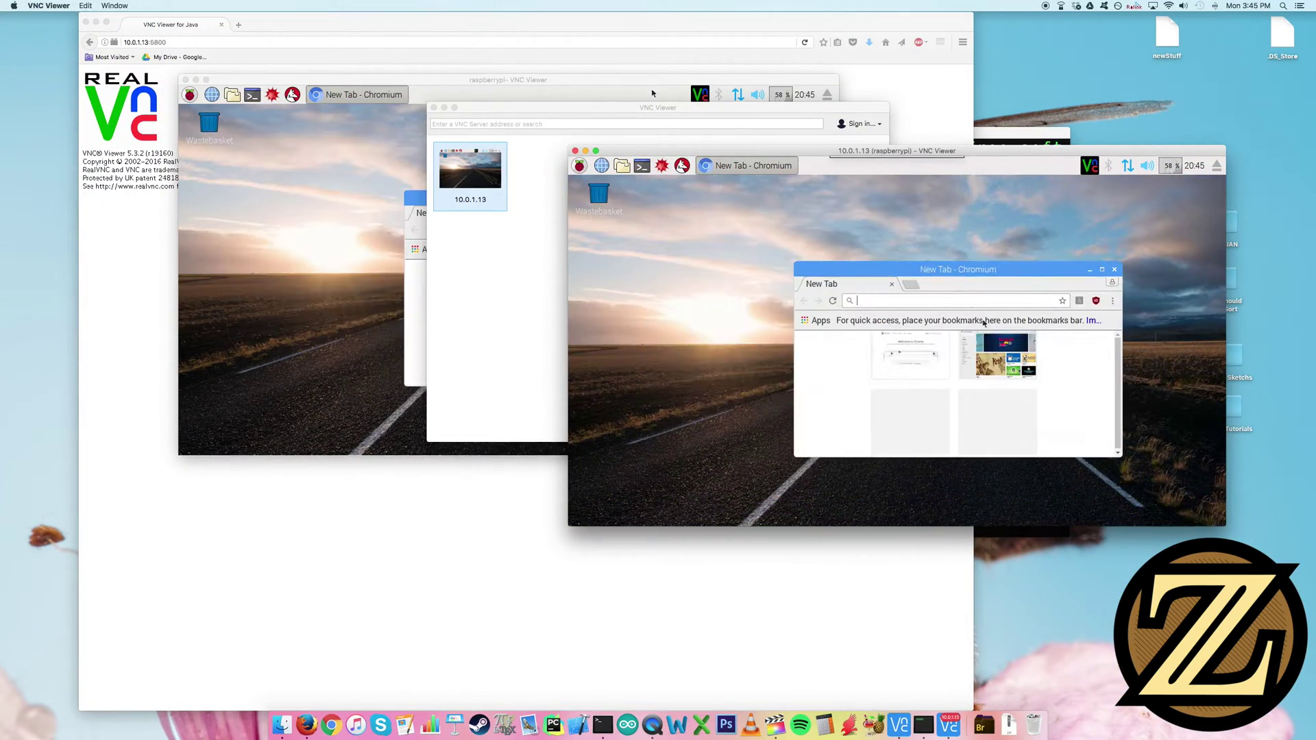
{"action": "left_click_drag", "start_coordinate": [853, 152], "coordinate": [531, 48]}
{"action": "double_click", "coordinate": [531, 47]}
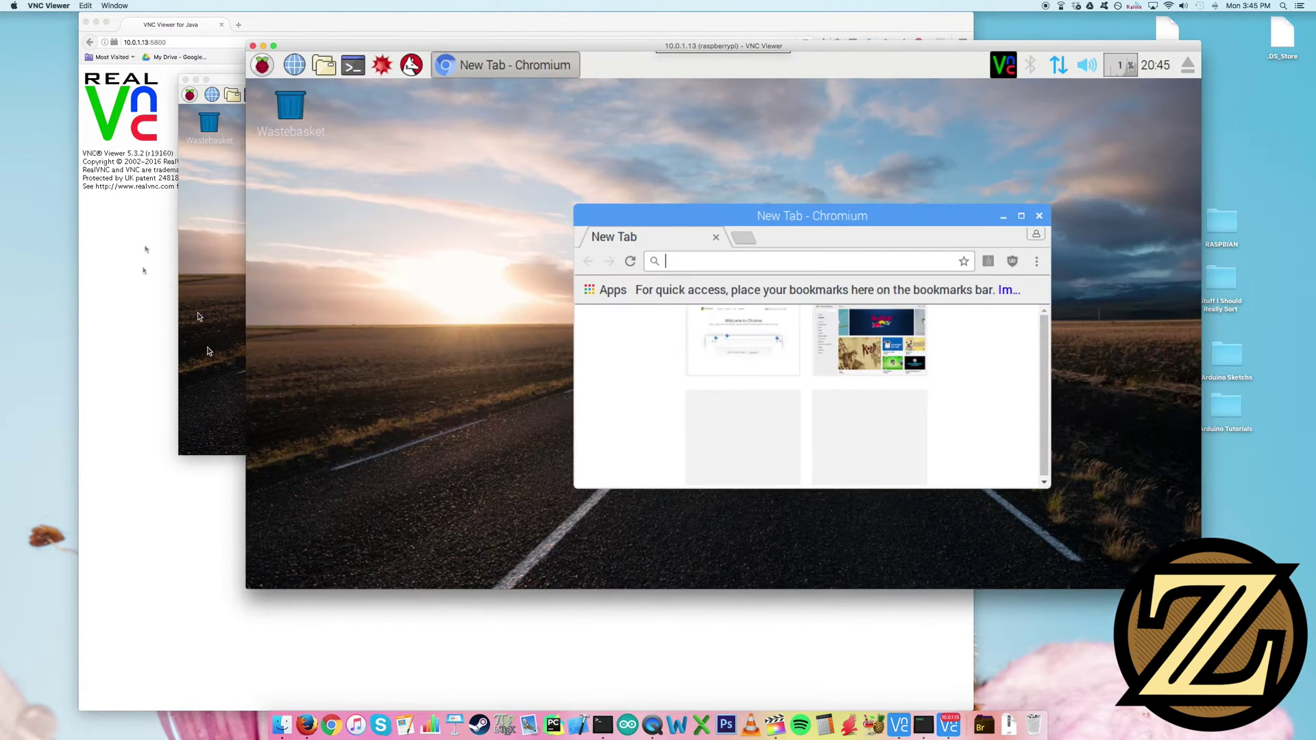
{"action": "left_click_drag", "start_coordinate": [745, 217], "coordinate": [523, 216]}
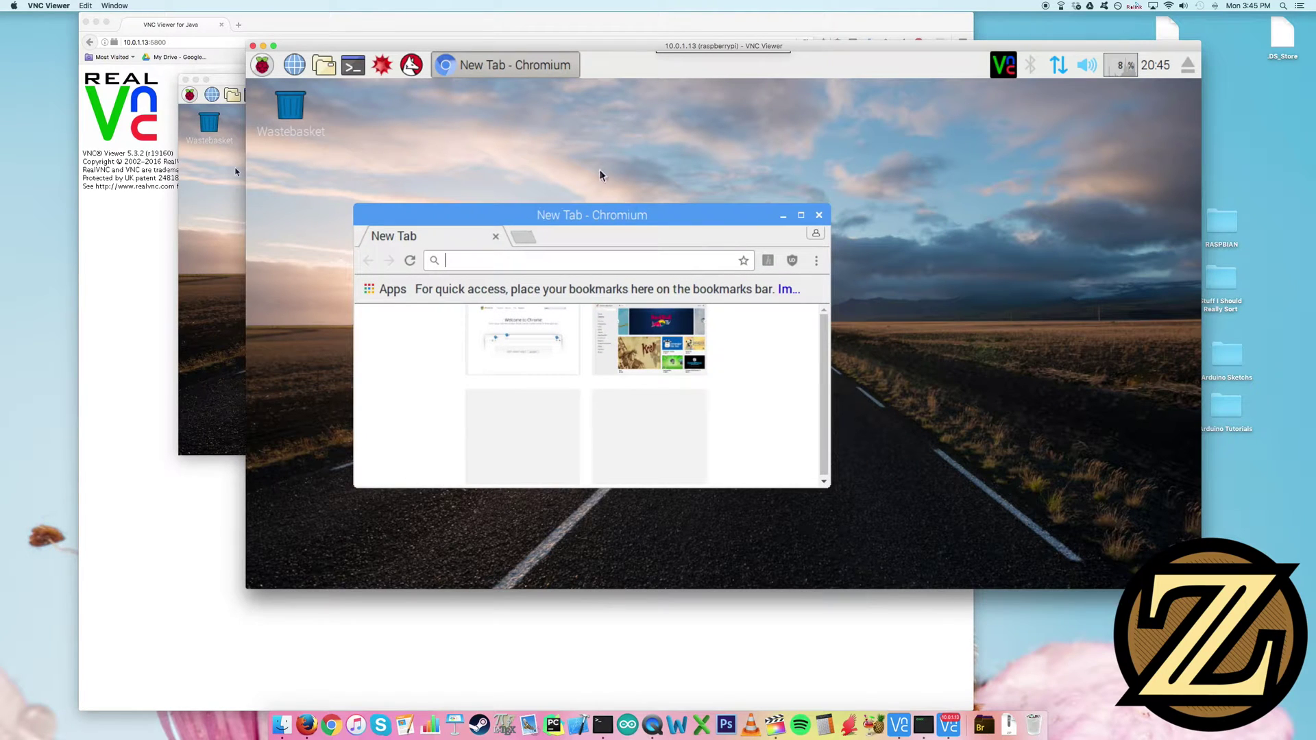